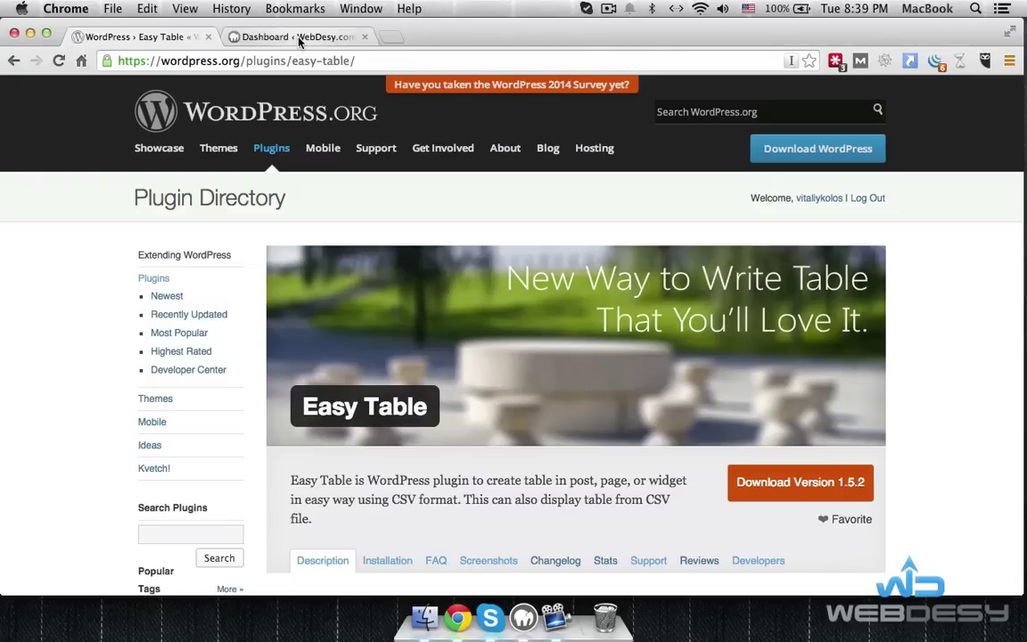
Search Plugins > Add New for 'Easy Table', then install and activate Easy Table 1.5.2.
click(268, 33)
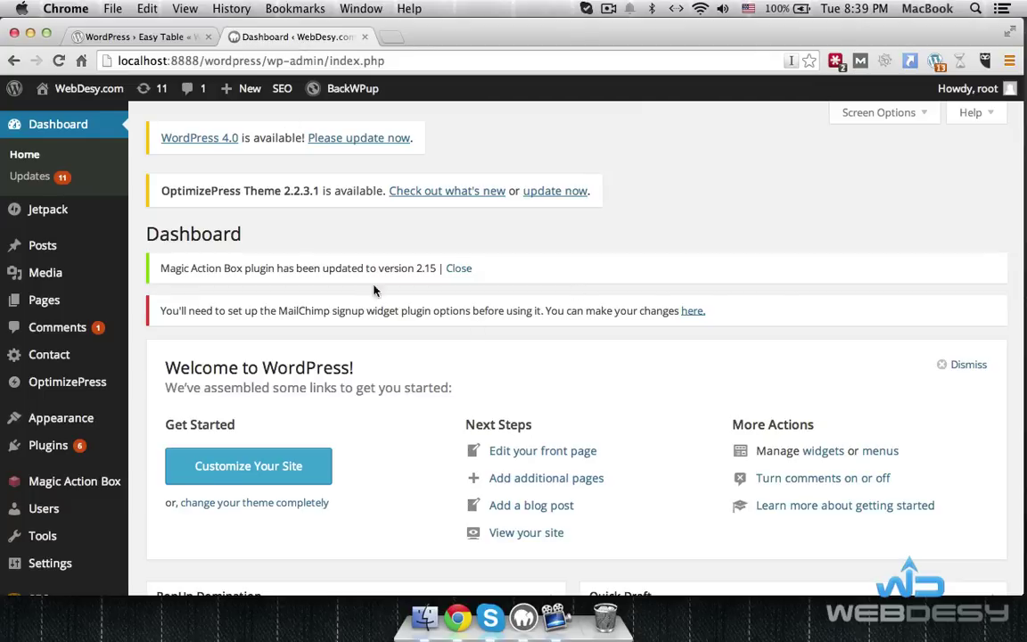
mouse_move(96, 374)
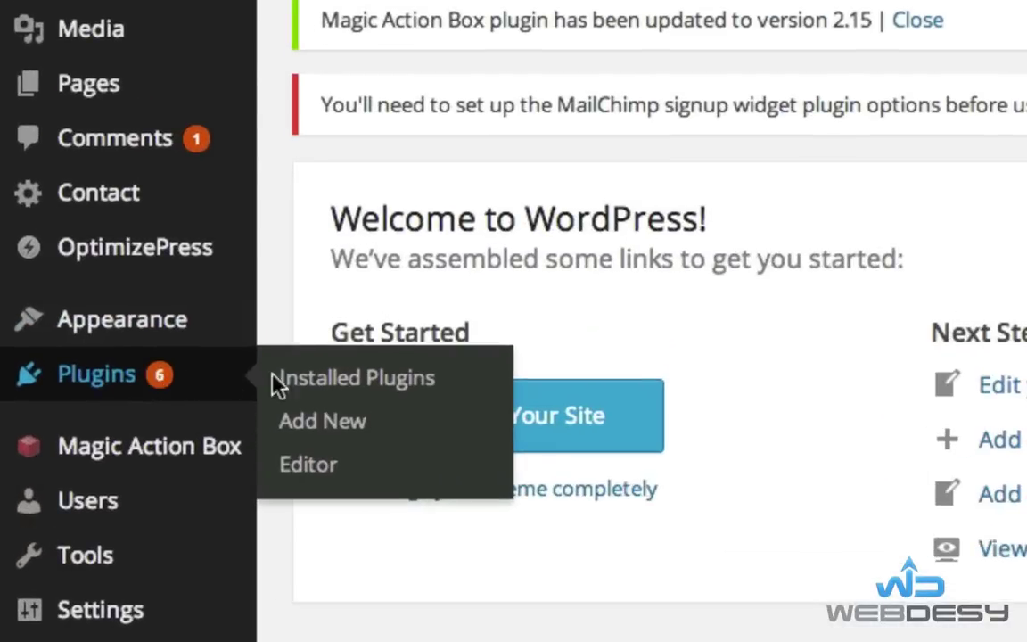
click(351, 419)
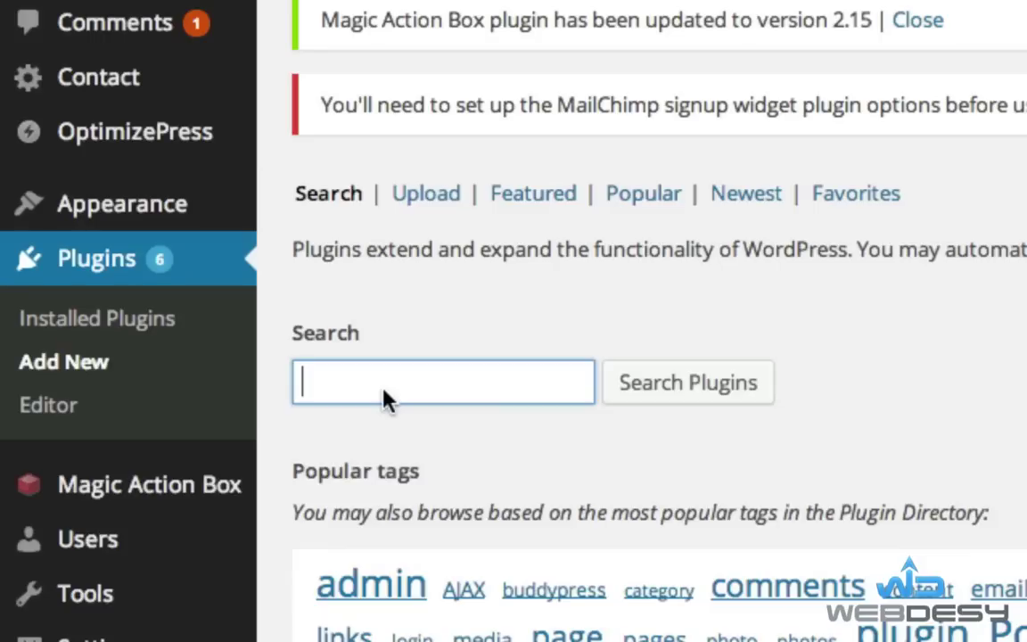
text(Easy Tab)
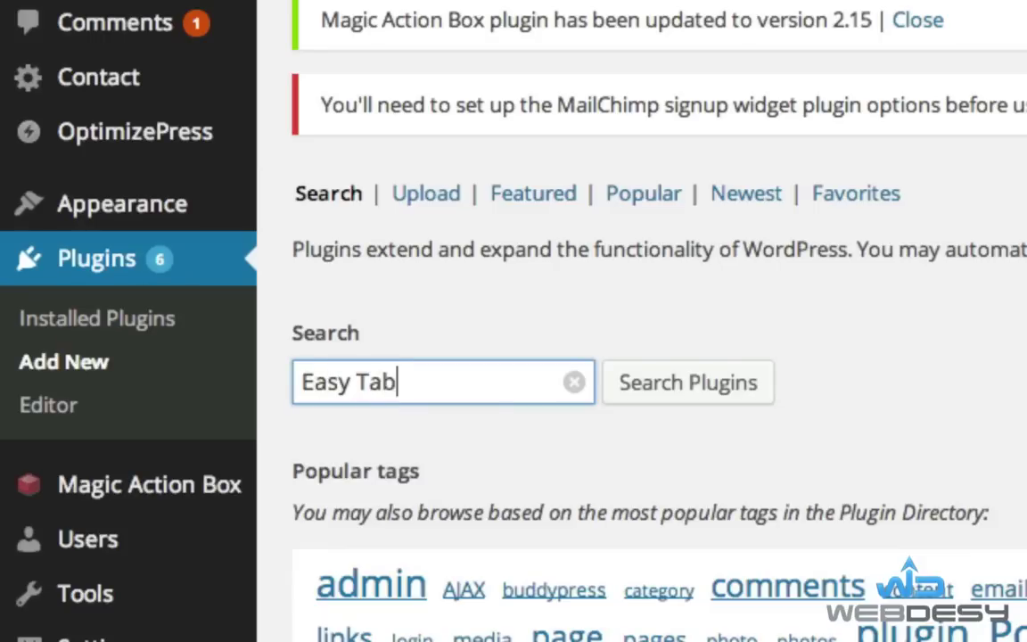
text(le)
click(724, 381)
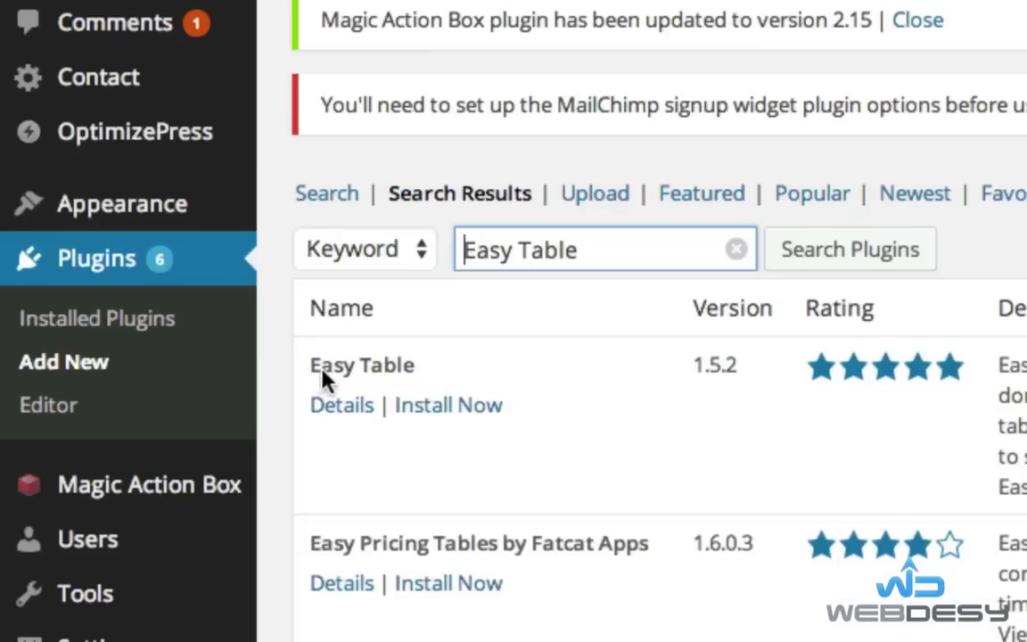
click(471, 410)
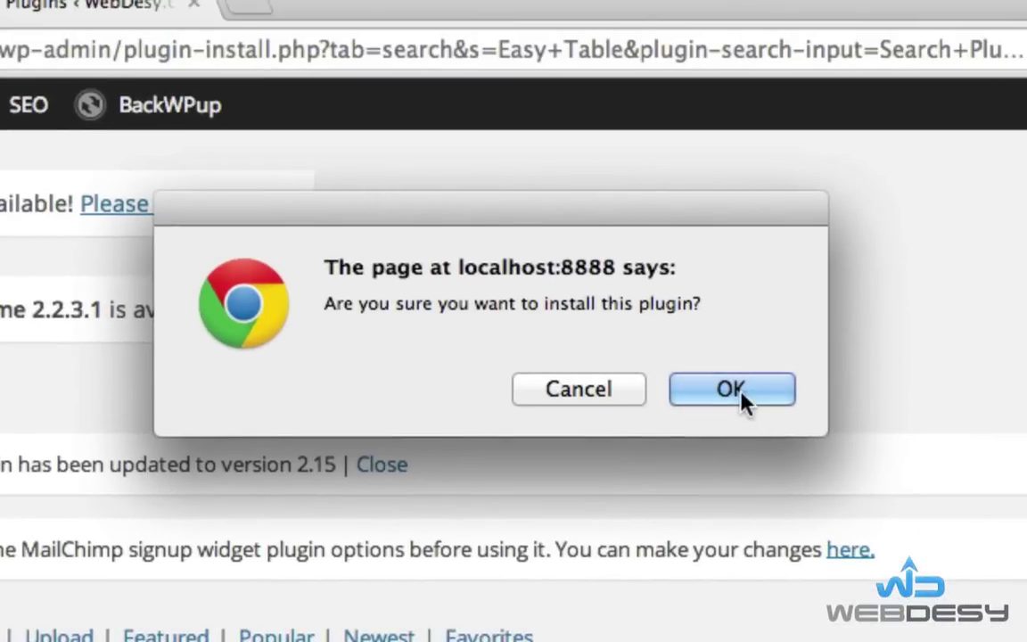
click(741, 392)
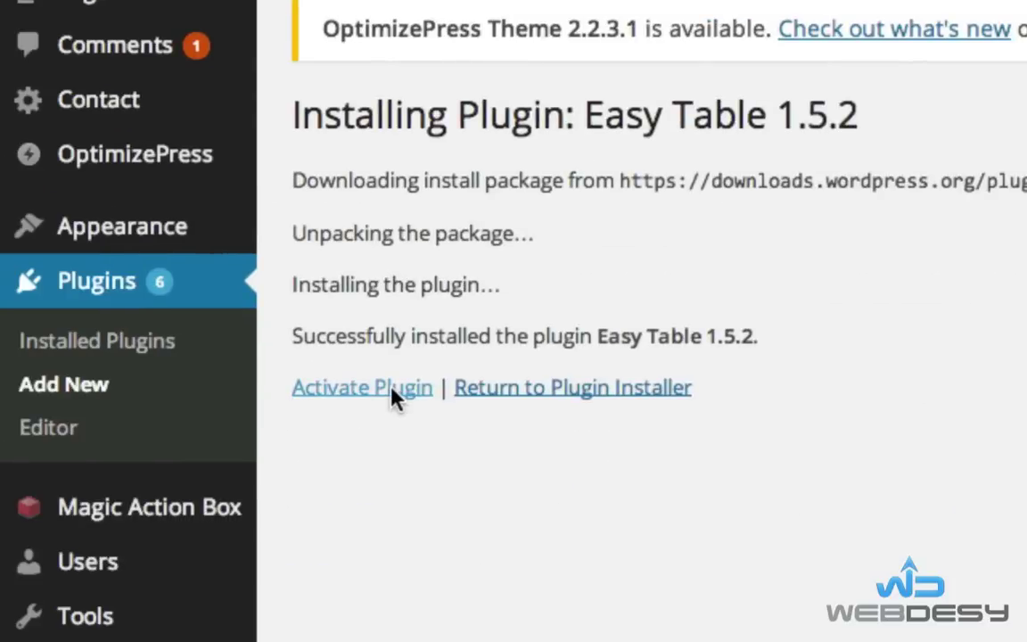
click(394, 392)
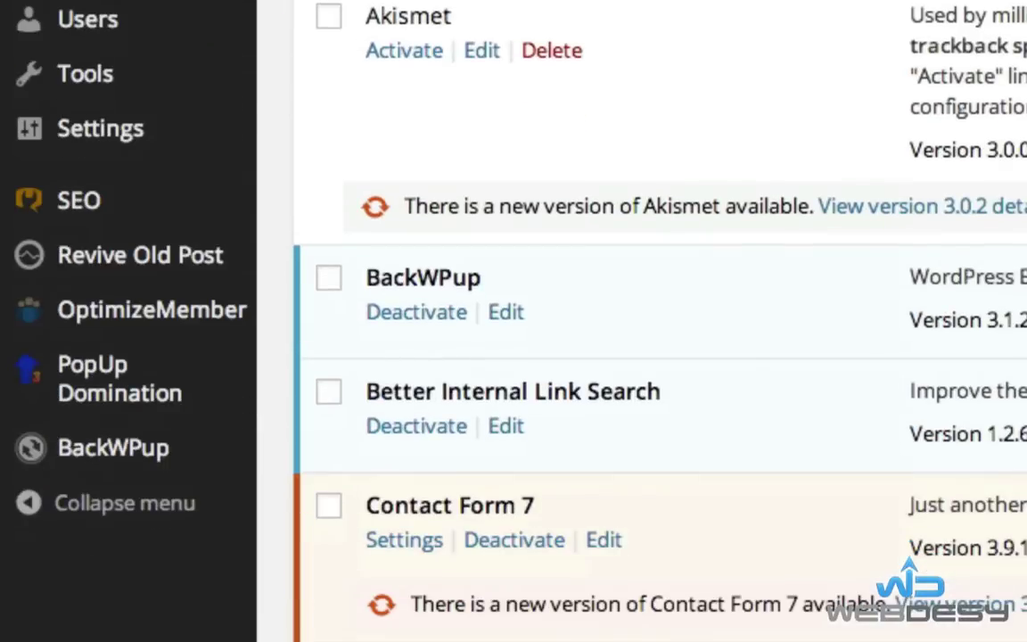
mouse_move(100, 128)
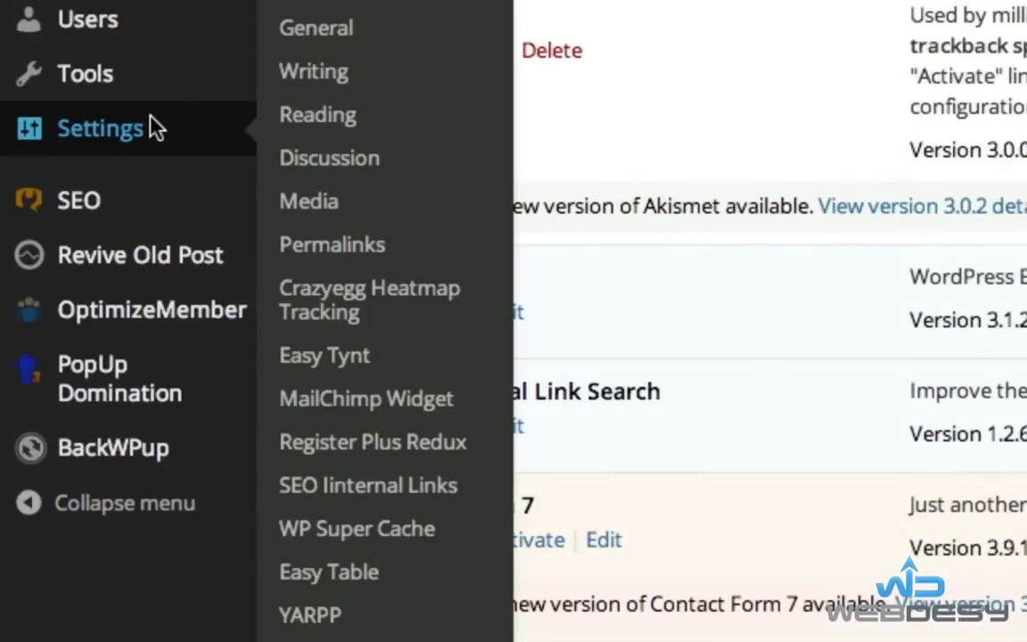
Open the Easy Table settings and scroll down to the Test area's sample table.
click(358, 569)
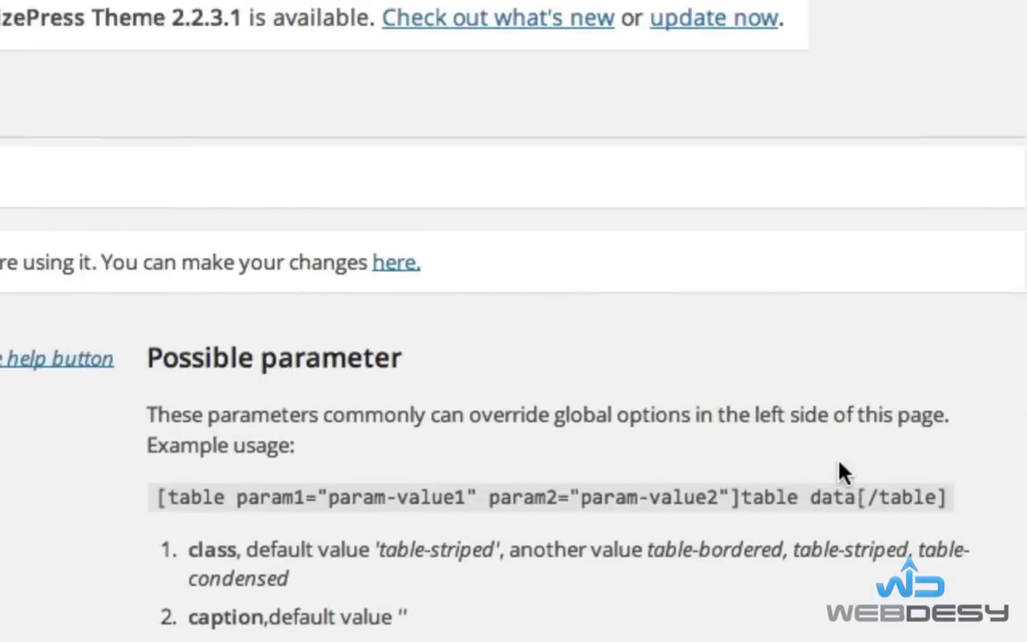
scroll(842, 473, down, 5)
scroll(842, 472, down, 5)
scroll(842, 472, down, 5)
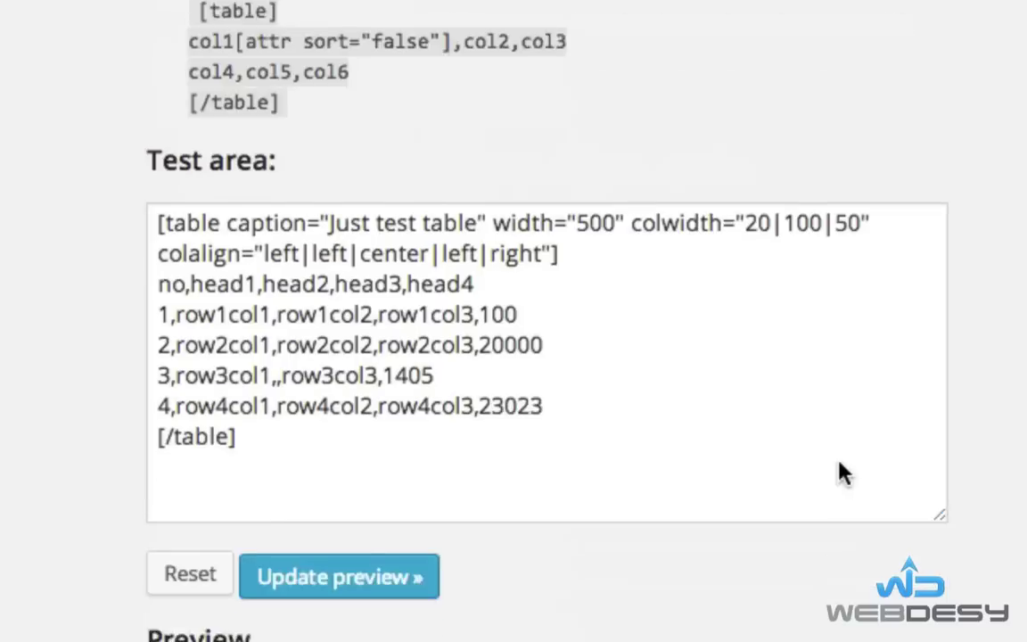
scroll(843, 472, down, 3)
drag(517, 188, 125, 205)
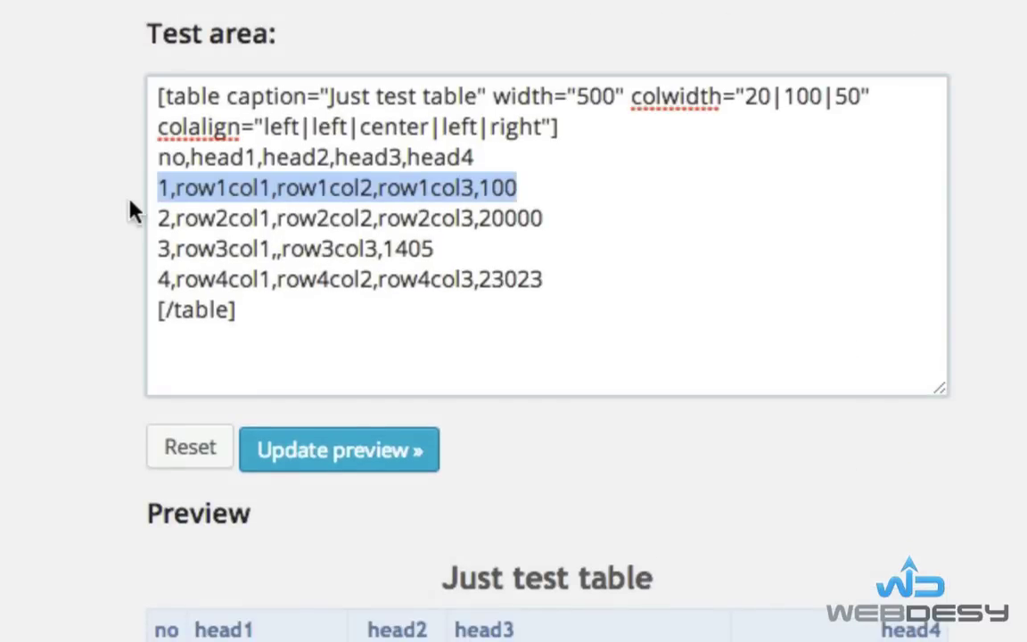
click(294, 224)
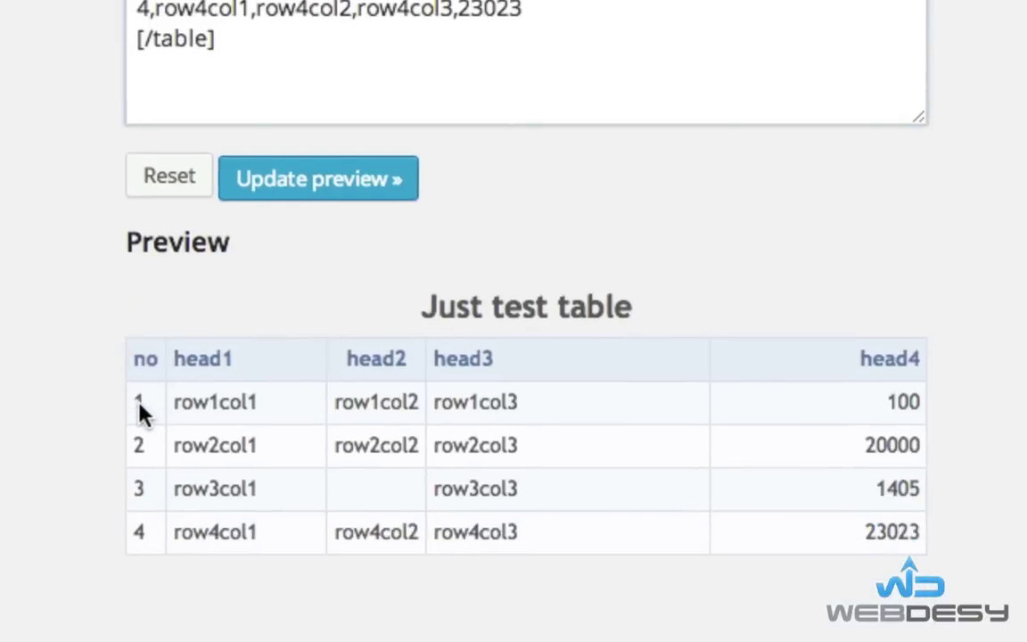
drag(178, 412, 274, 410)
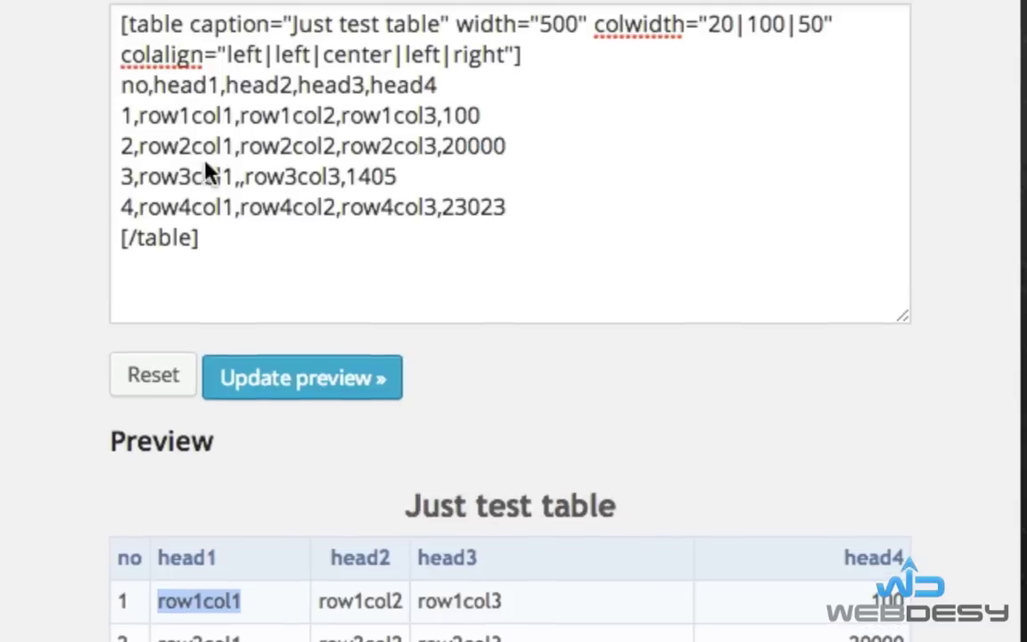
Replace row1col1 with 'yes' in the test table text and update the preview.
double_click(183, 117)
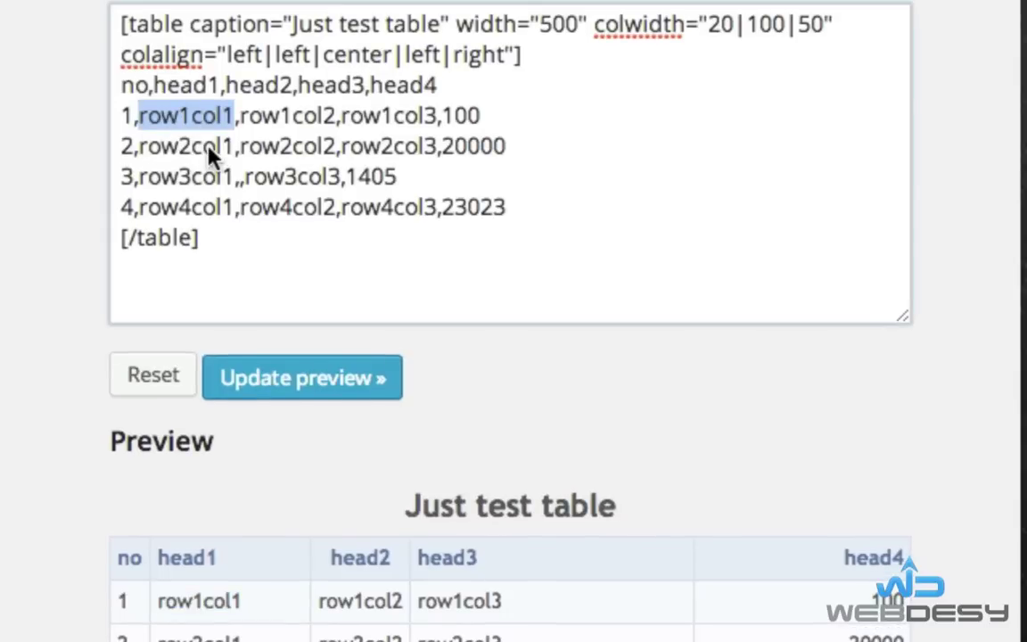
text(yes)
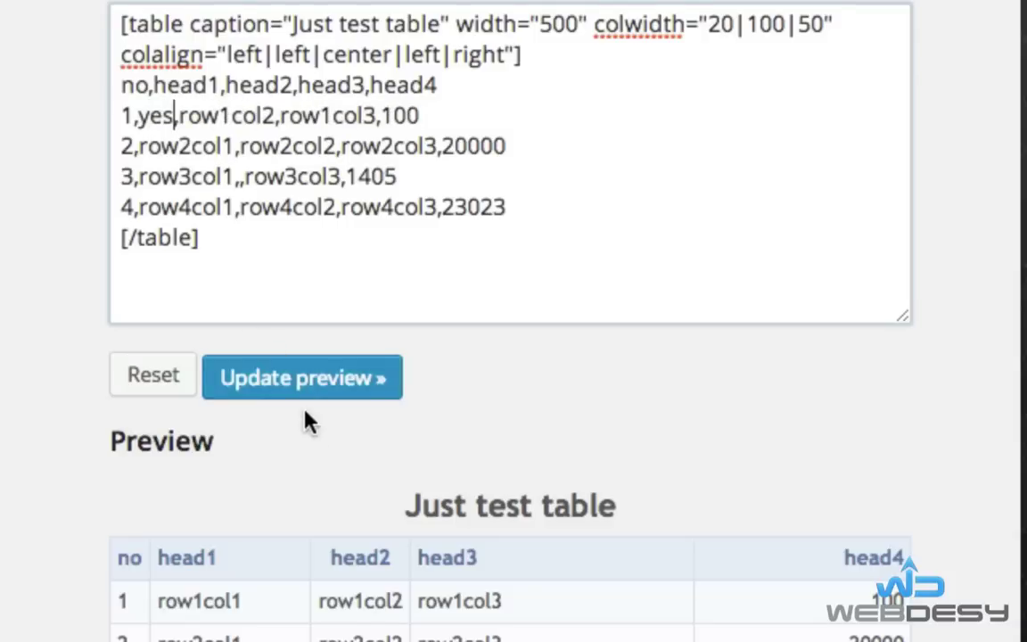
click(324, 383)
scroll(188, 526, down, 2)
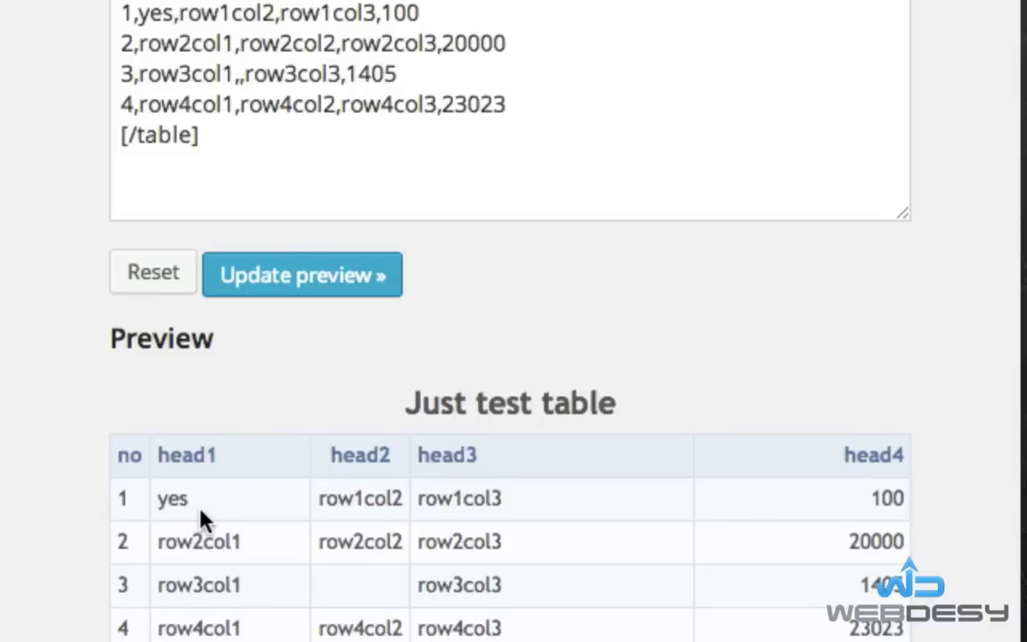
scroll(199, 522, up, 3)
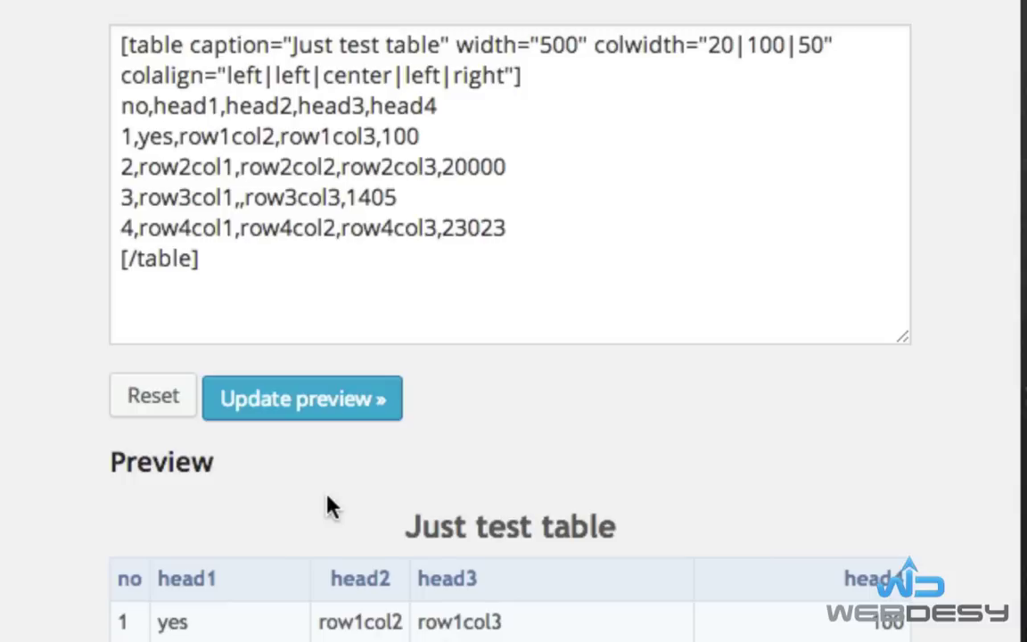
Highlight the second, third and fourth data rows in the test table text.
click(129, 141)
click(221, 140)
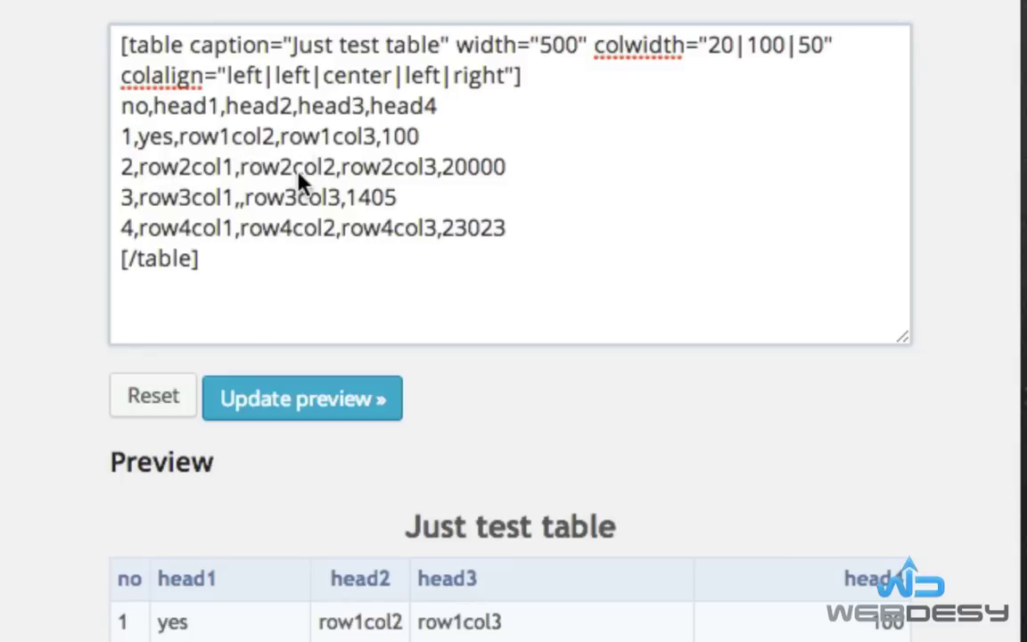
drag(535, 167, 150, 181)
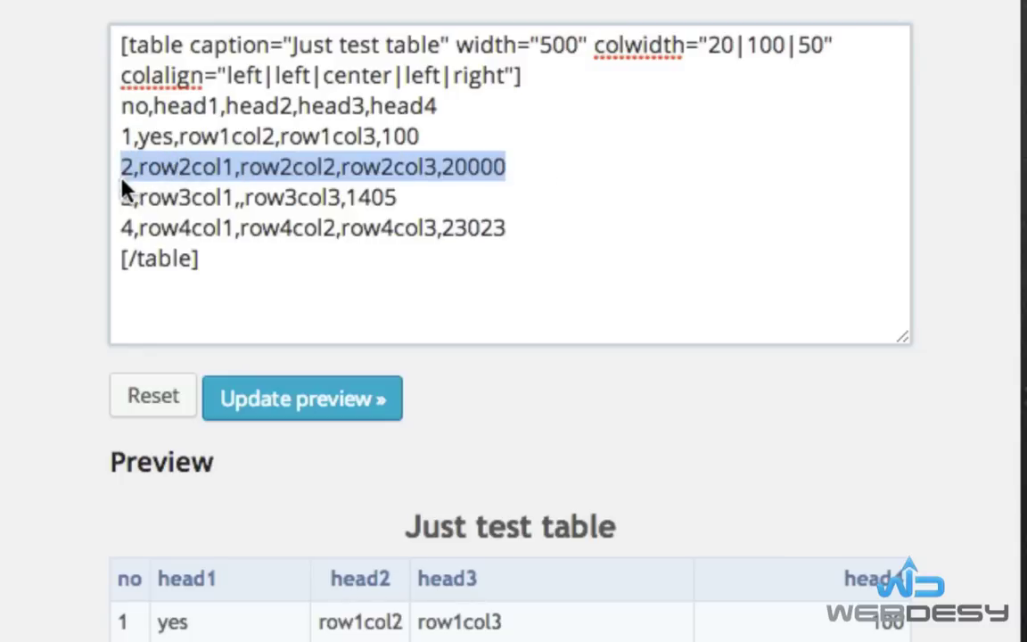
click(421, 227)
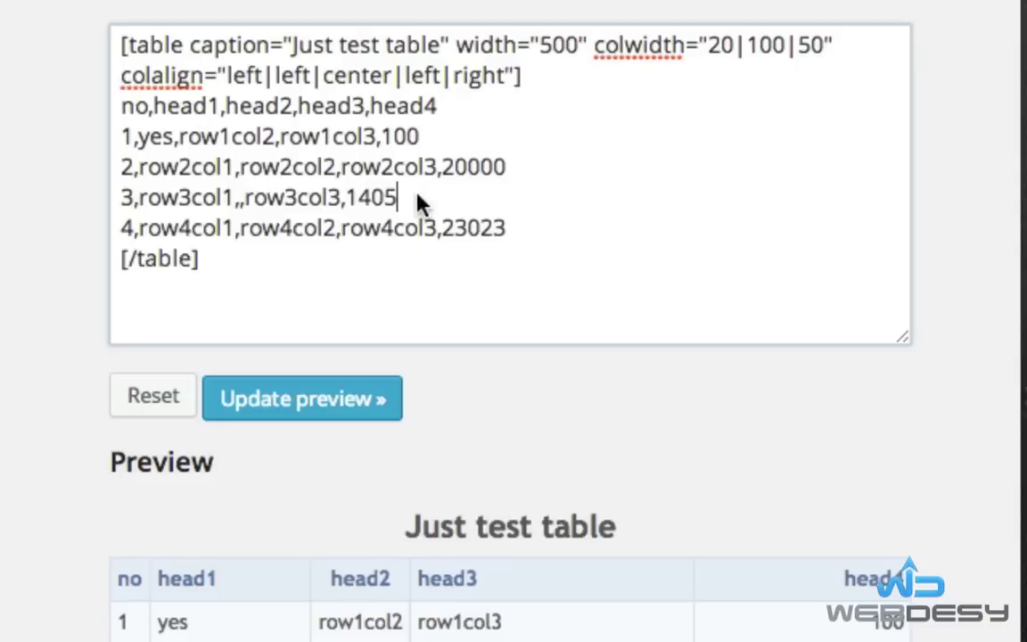
drag(421, 204, 180, 203)
click(542, 224)
mouse_move(525, 234)
mouse_down()
mouse_move(130, 260)
mouse_move(92, 241)
mouse_up()
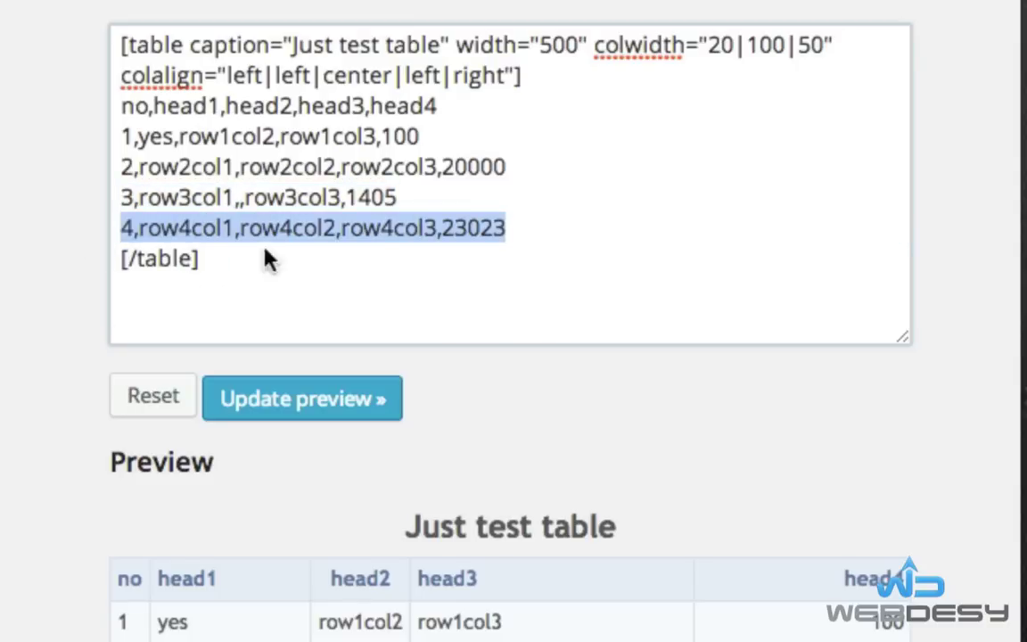
click(548, 239)
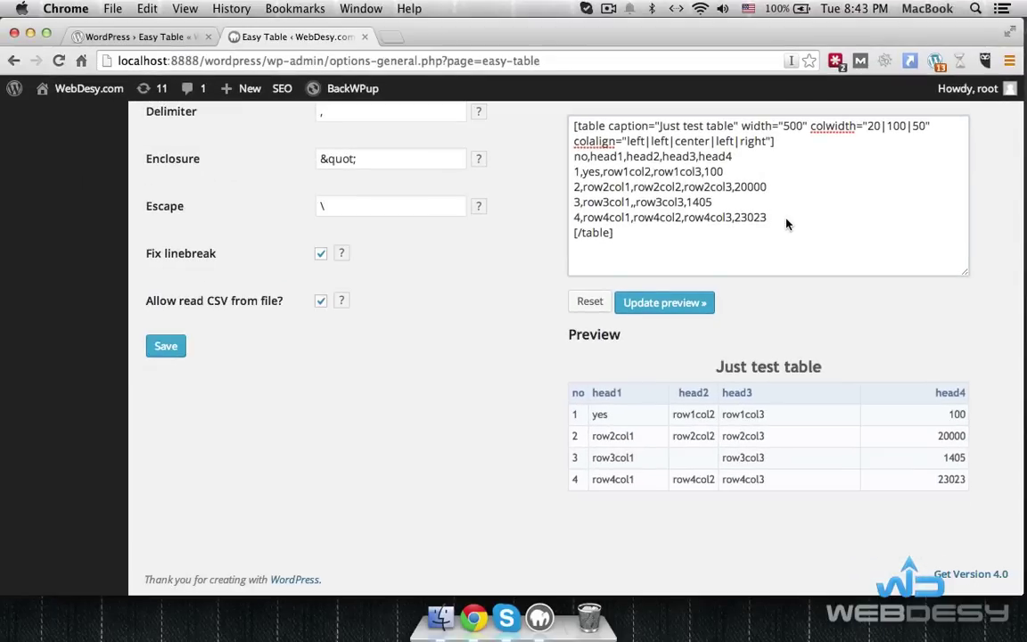
Return to the top of the Easy Table Option page and hide the help markers.
scroll(785, 224, up, 5)
scroll(786, 223, up, 5)
scroll(786, 224, up, 5)
scroll(786, 224, up, 3)
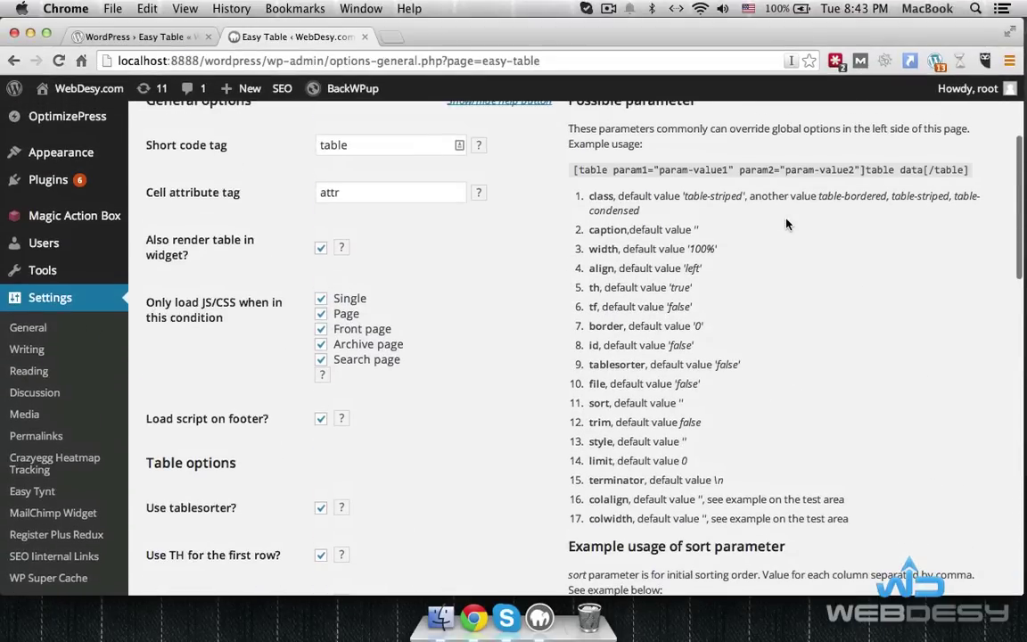
scroll(786, 224, up, 1)
scroll(502, 329, up, 5)
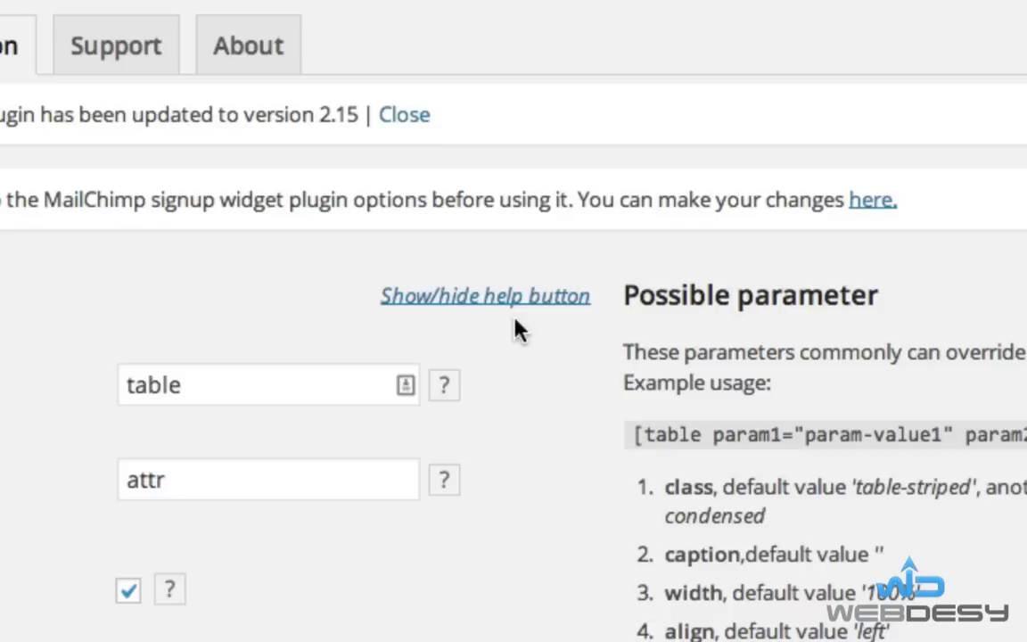
click(544, 301)
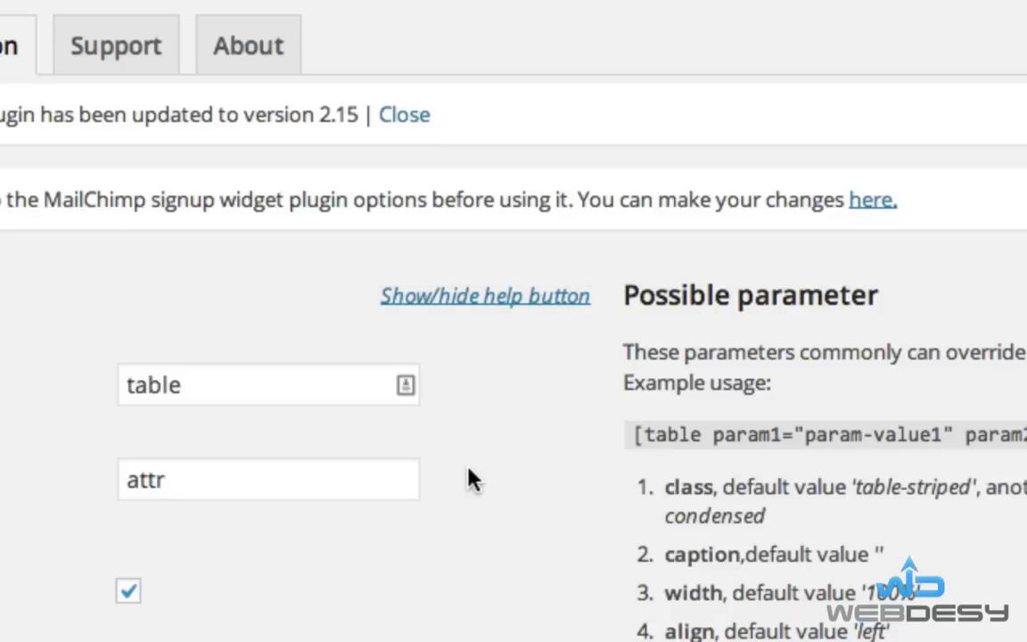
Scroll through the general options and the list of shortcode parameters.
scroll(470, 477, down, 5)
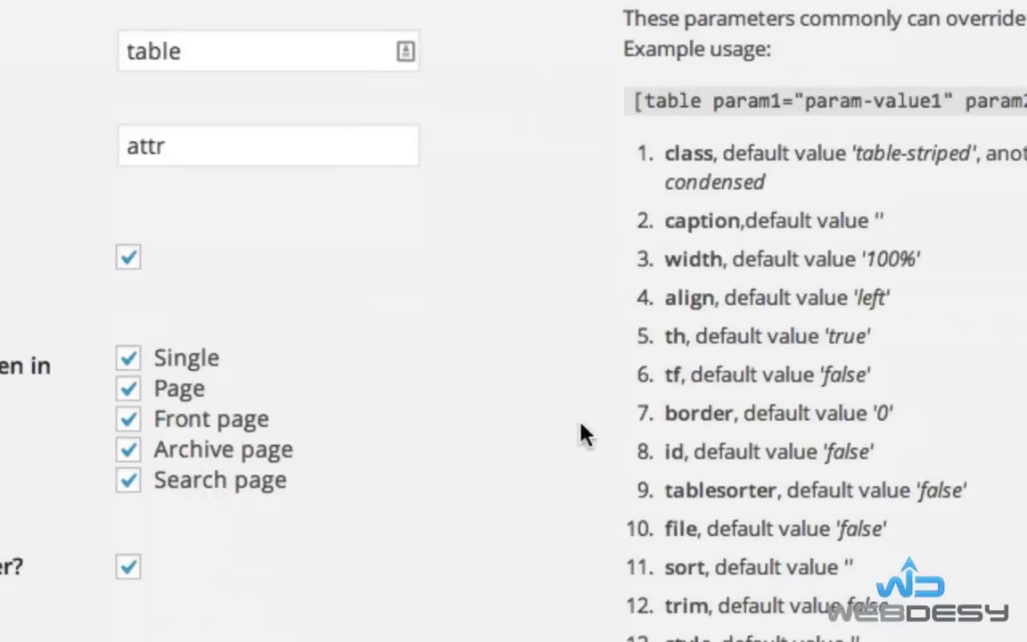
scroll(582, 433, down, 4)
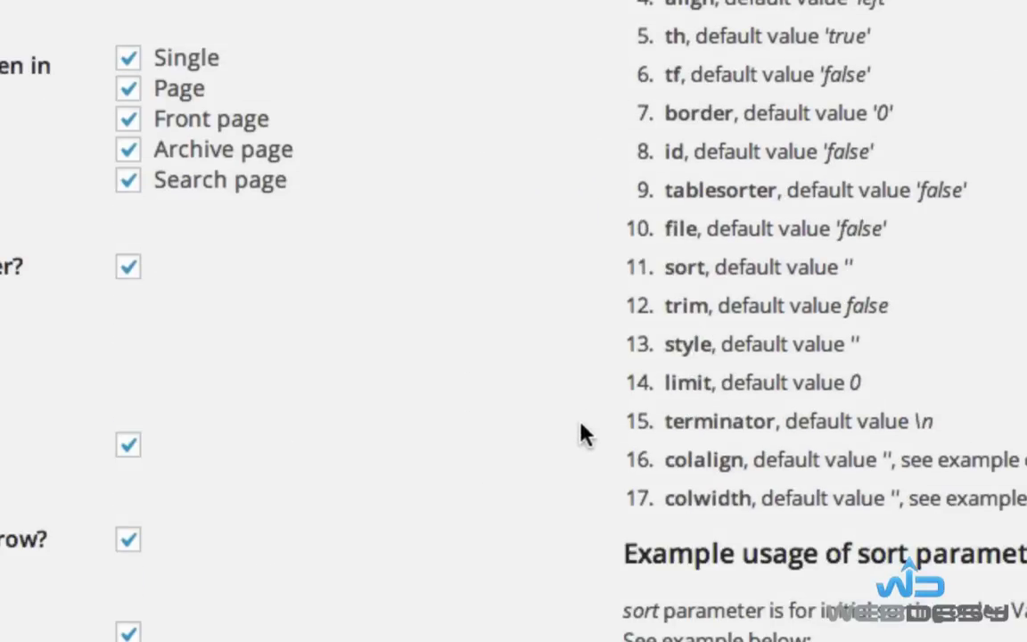
scroll(581, 433, up, 6)
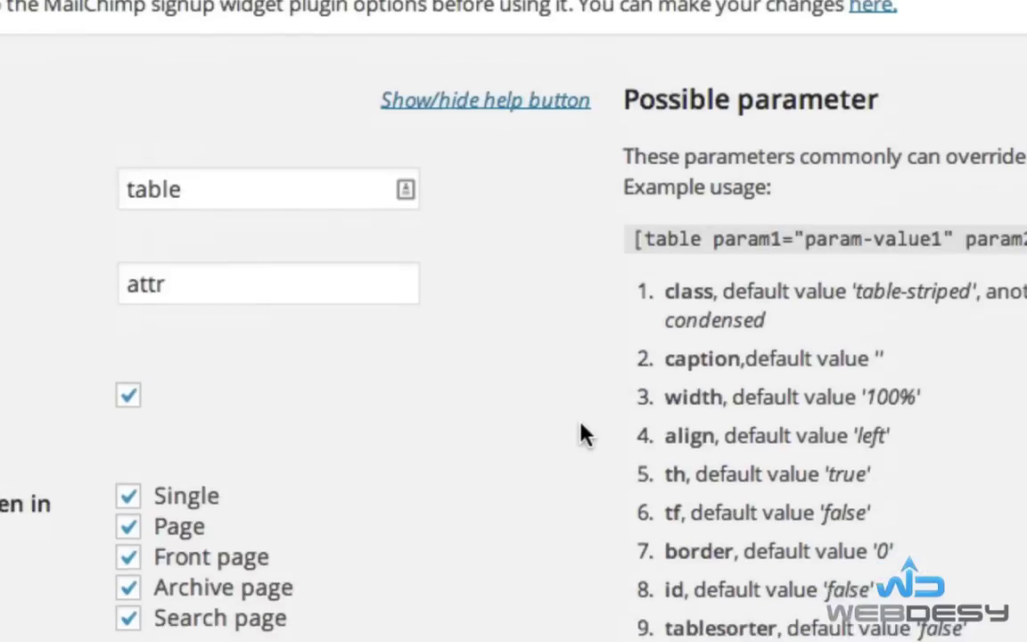
scroll(581, 434, down, 10)
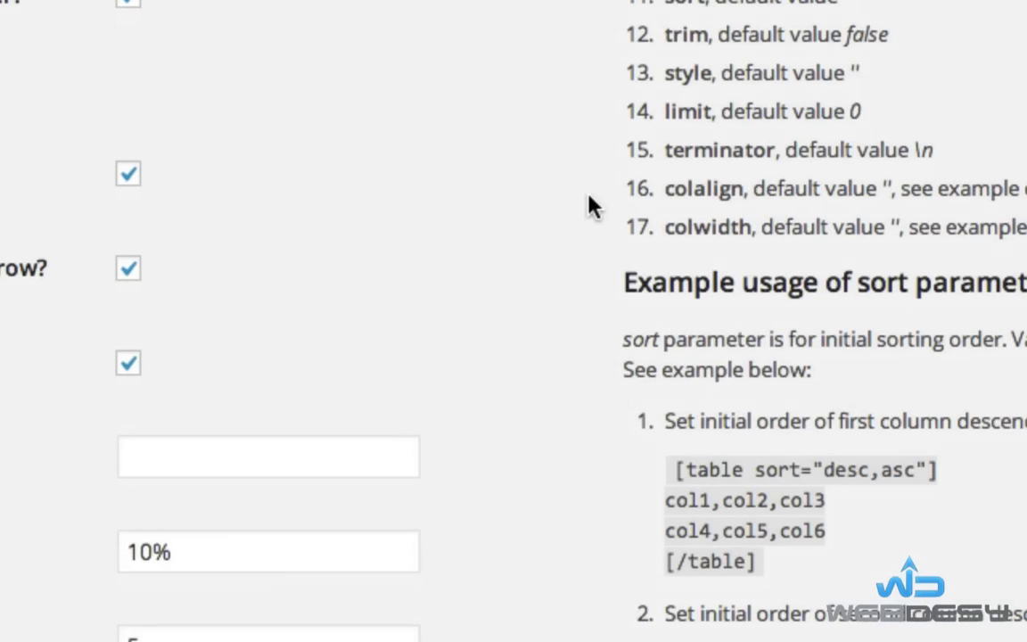
scroll(591, 206, down, 5)
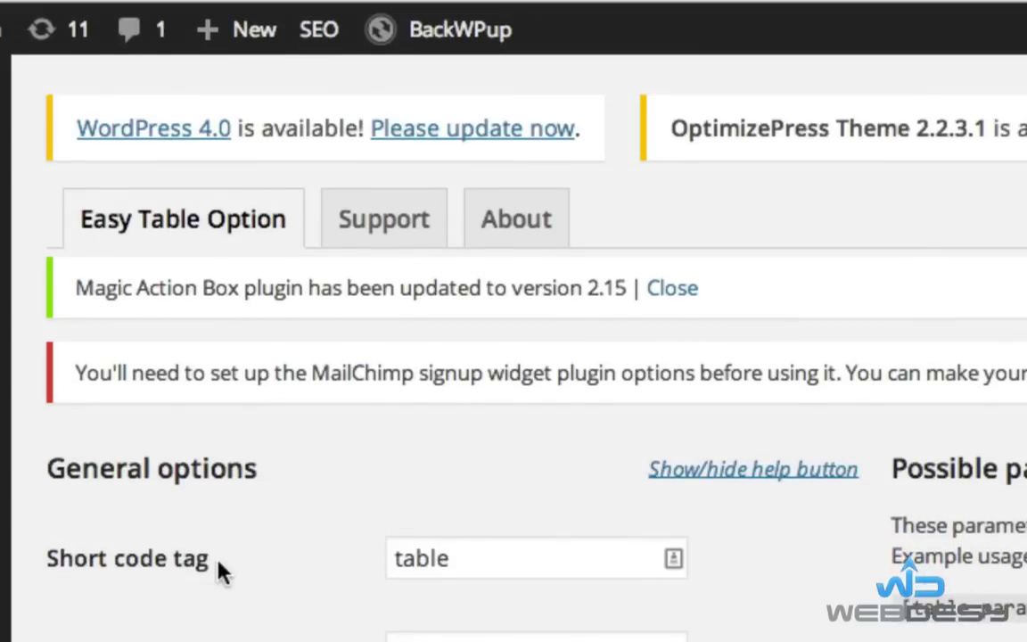
Point out the Short code tag setting and the 'table' word in the test shortcode's tags.
drag(211, 560, 53, 571)
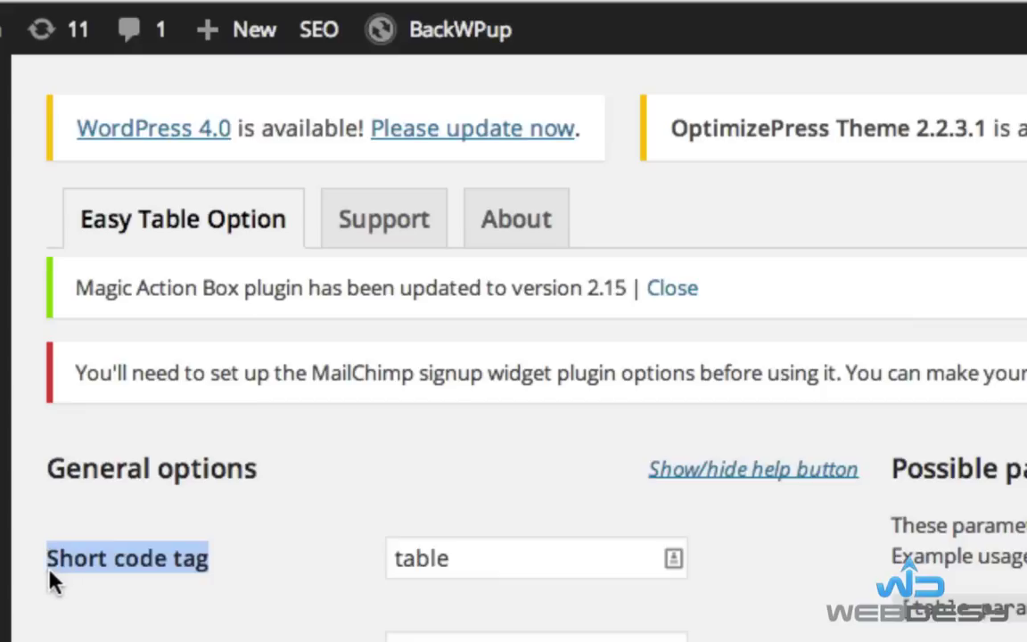
scroll(49, 580, down, 5)
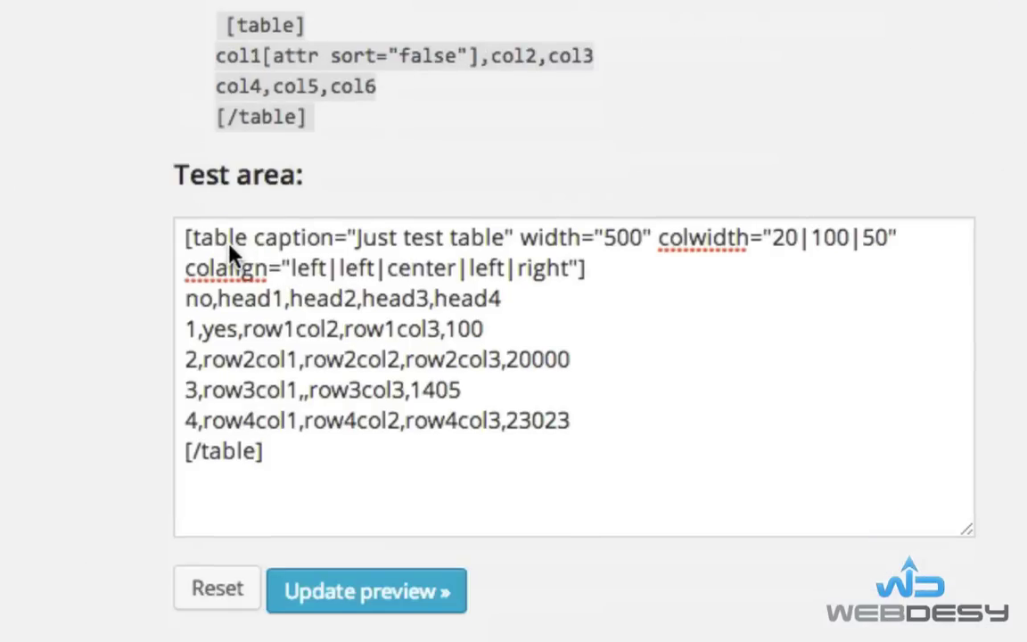
double_click(230, 241)
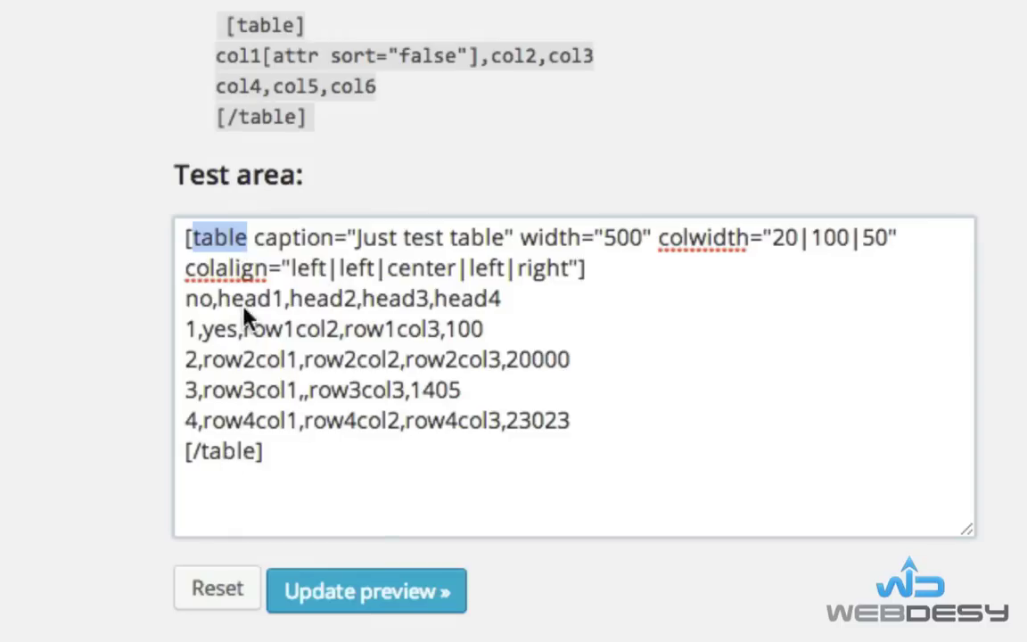
click(325, 420)
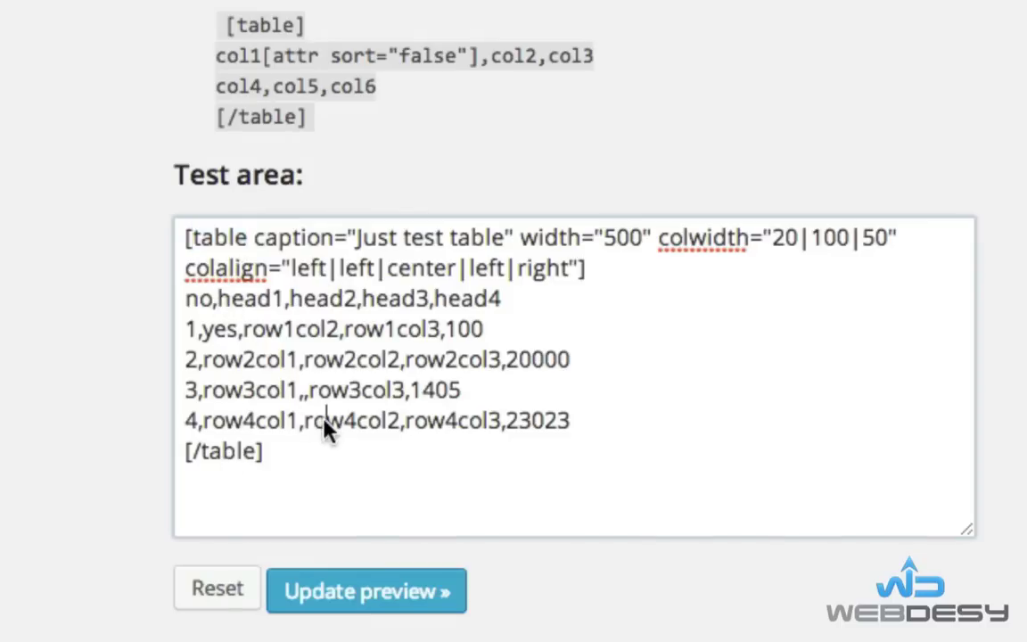
double_click(221, 453)
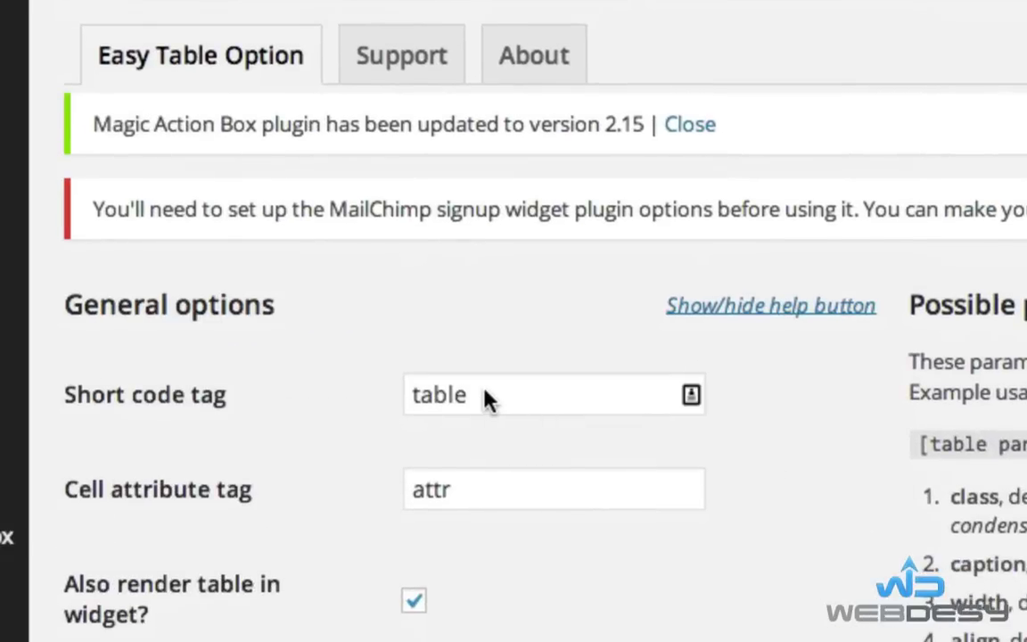
drag(486, 399, 389, 395)
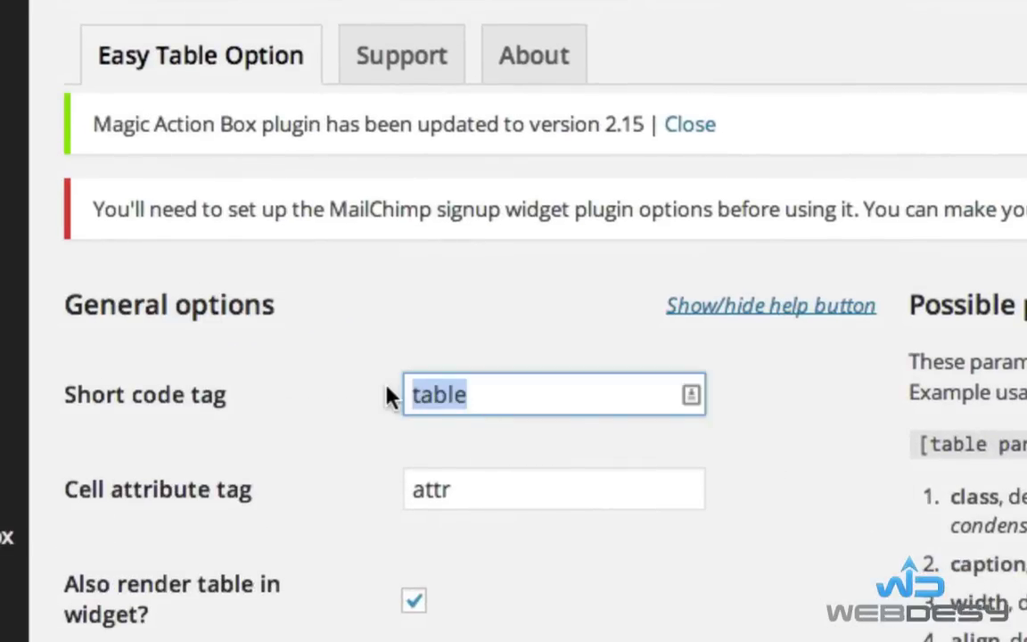
click(756, 424)
scroll(756, 428, down, 3)
scroll(756, 428, down, 5)
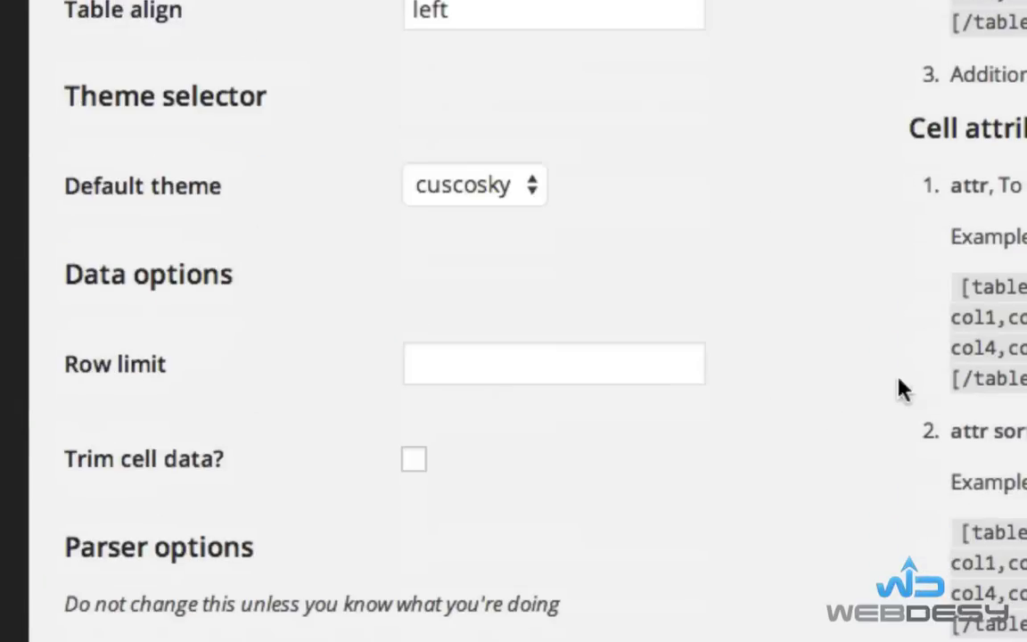
scroll(756, 428, down, 3)
scroll(535, 446, down, 10)
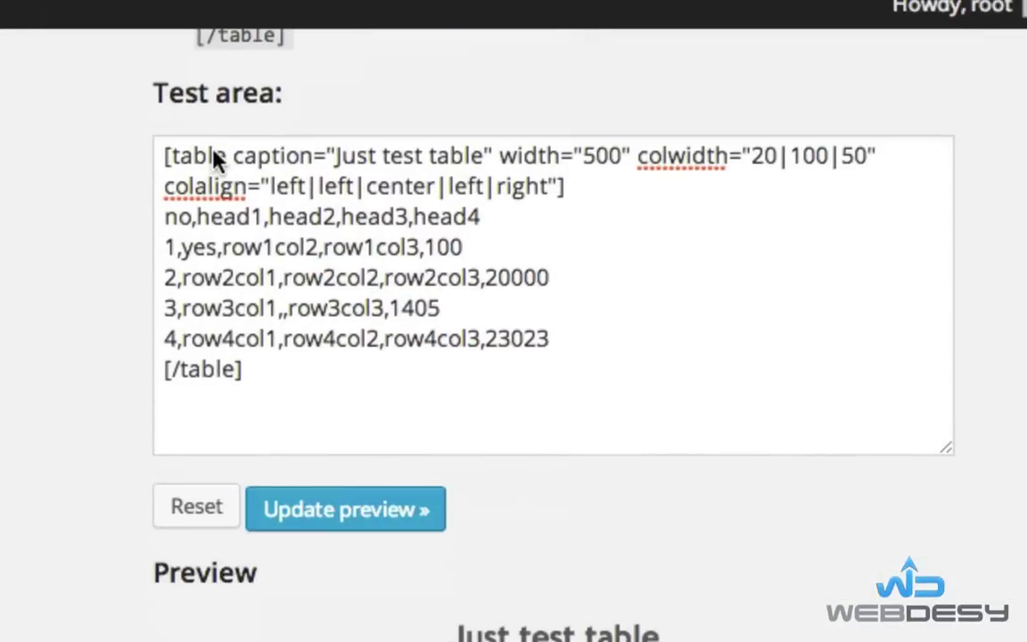
double_click(215, 156)
click(204, 373)
click(348, 397)
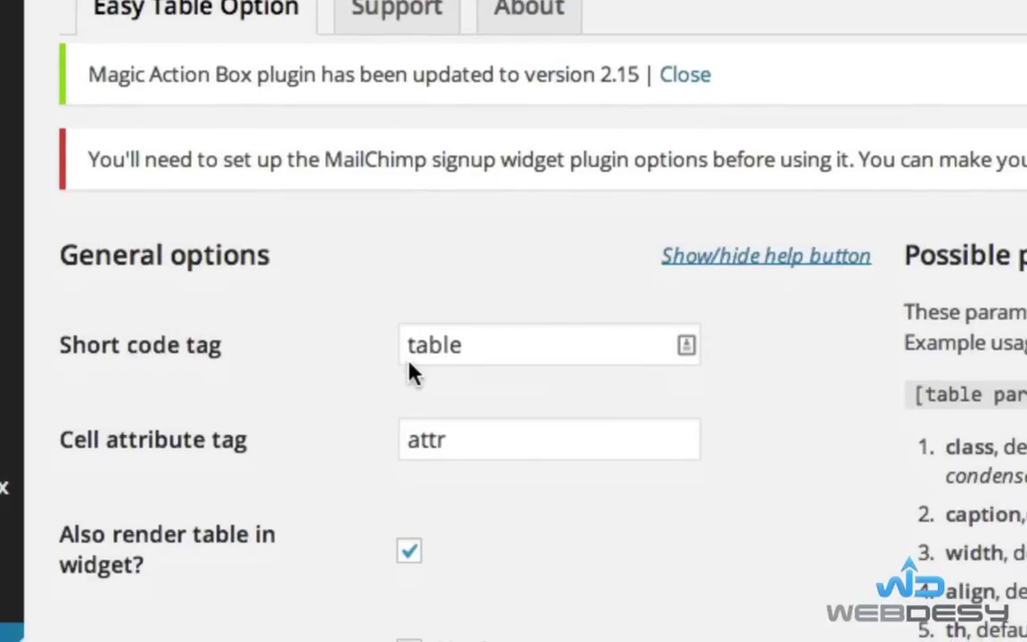
Change the Short code tag value from 'table' to 'stuff' and save.
drag(495, 348, 390, 351)
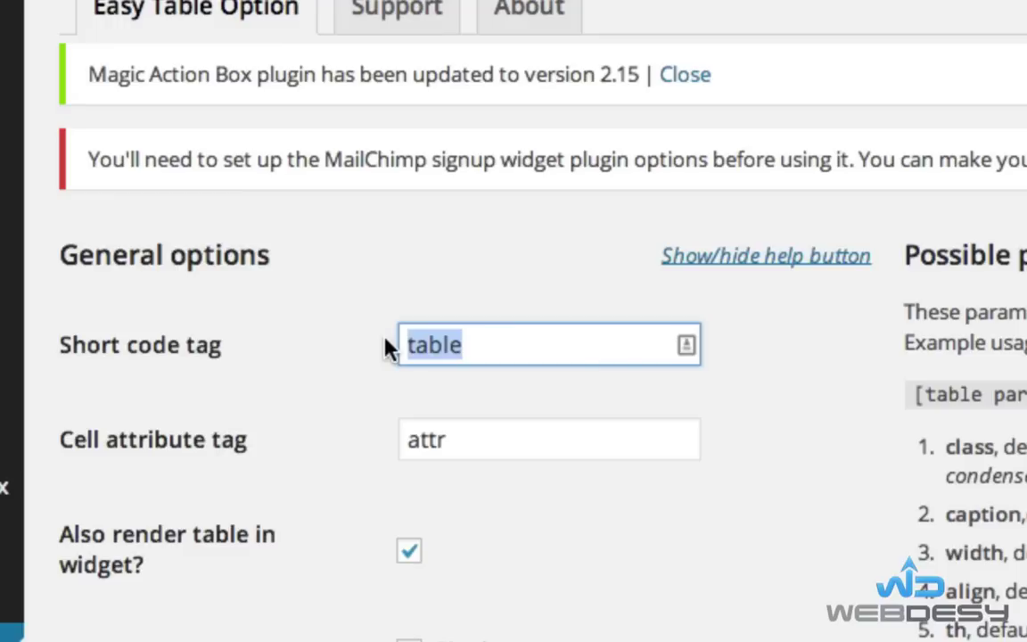
text(stuff)
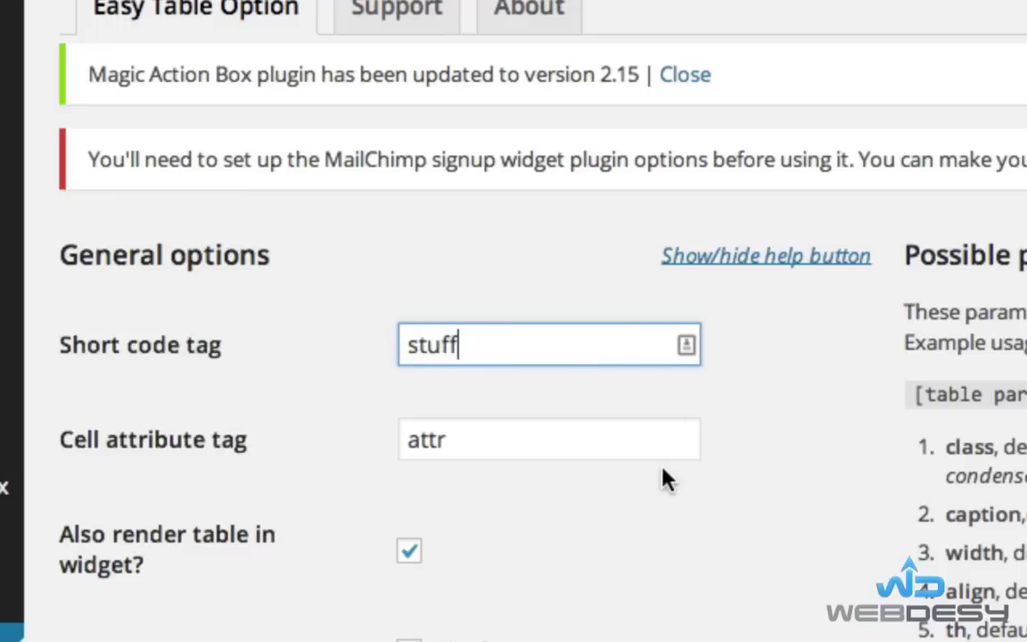
scroll(664, 479, down, 10)
scroll(188, 593, down, 5)
scroll(240, 593, down, 1)
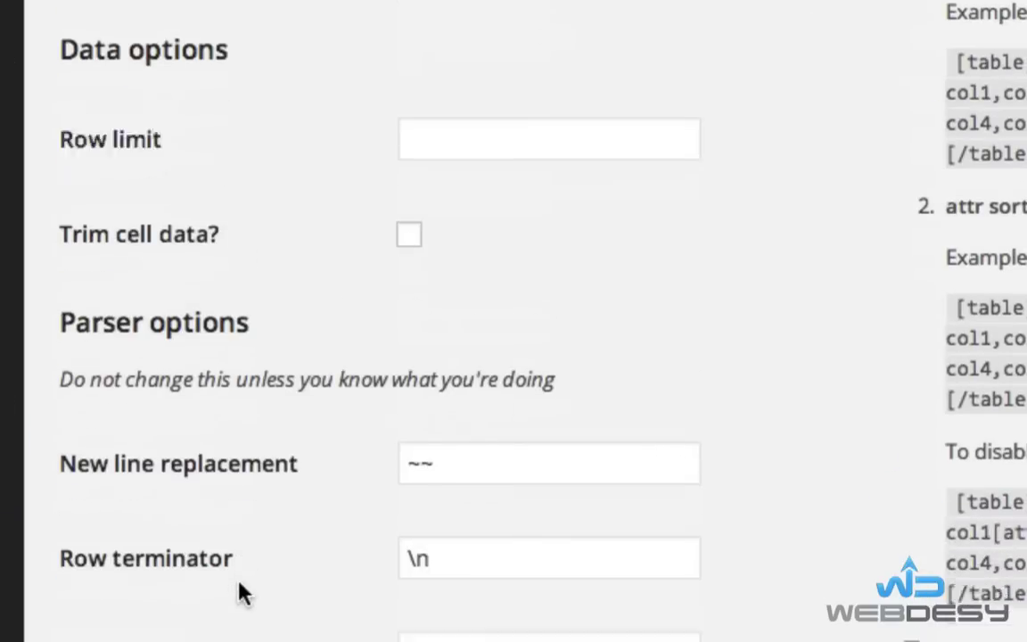
scroll(243, 593, down, 5)
click(135, 624)
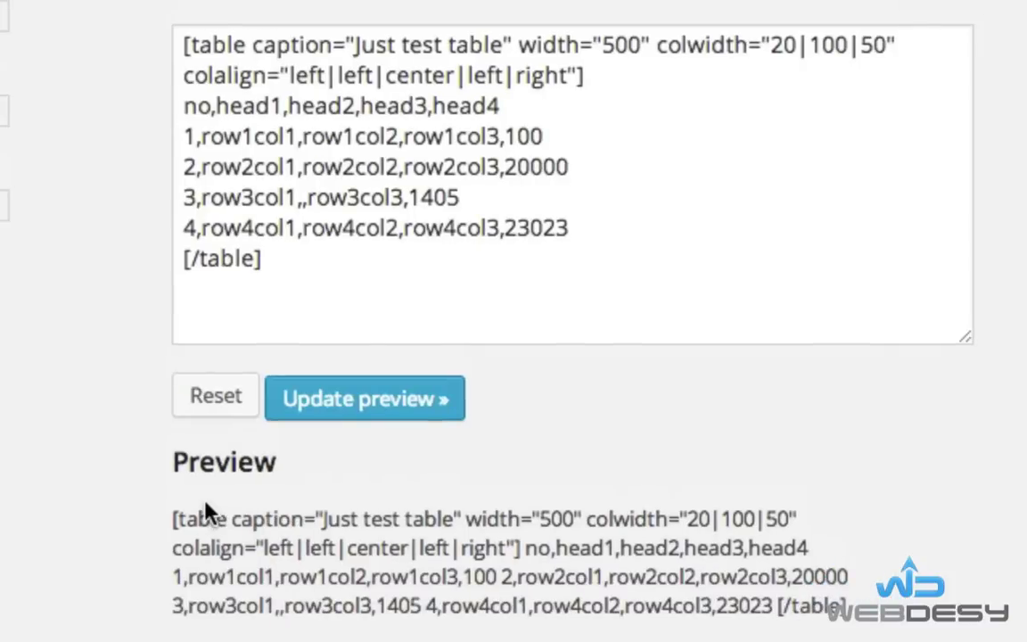
Rename both test shortcode tags to 'stuff' and update the preview.
click(553, 183)
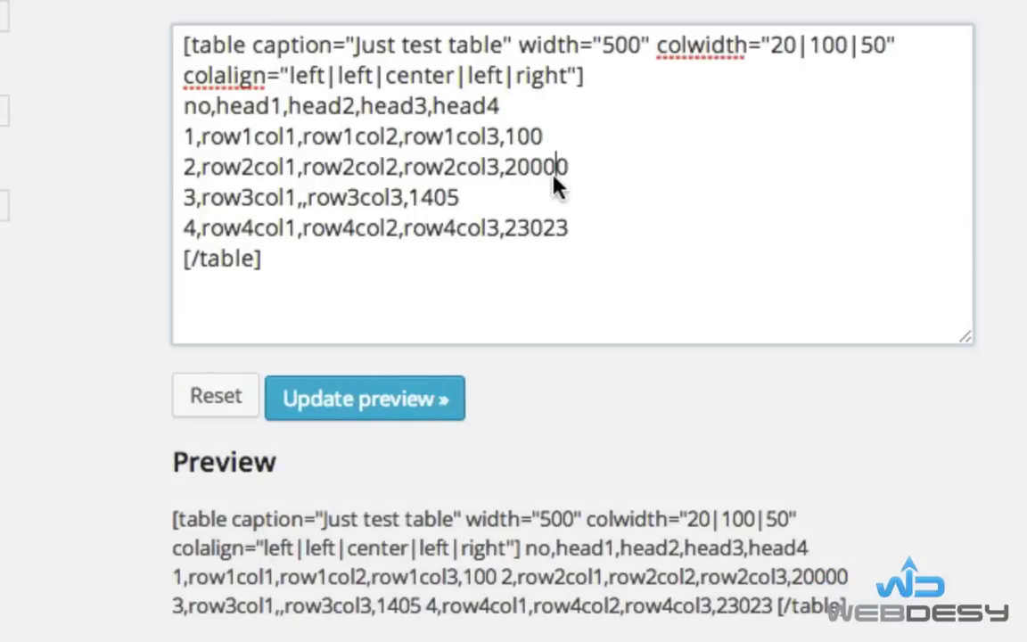
double_click(223, 47)
double_click(214, 260)
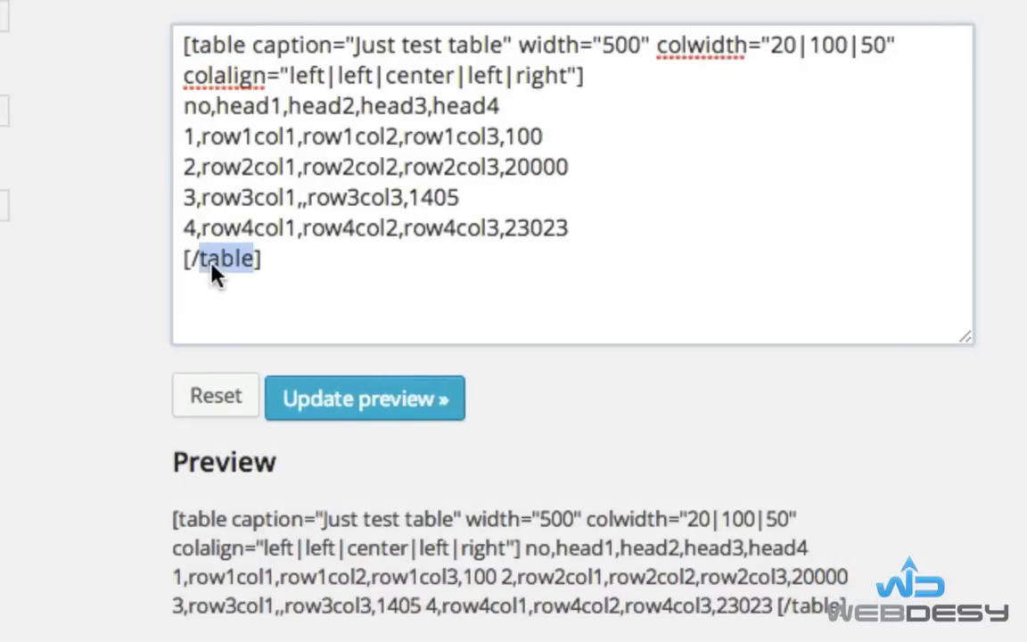
double_click(207, 49)
text(stuff)
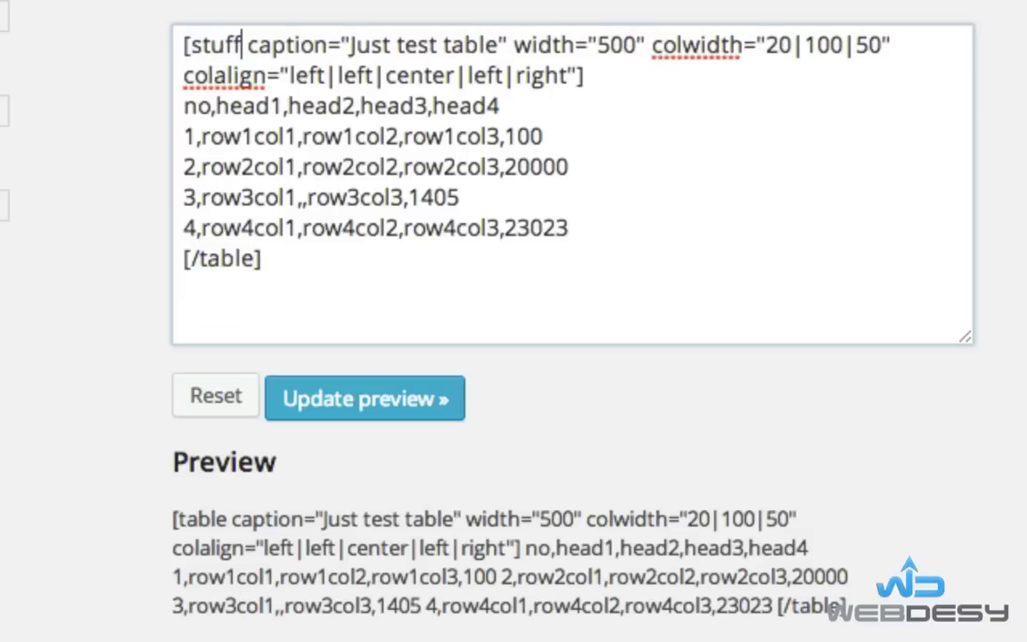
double_click(214, 258)
text(stuff)
click(408, 403)
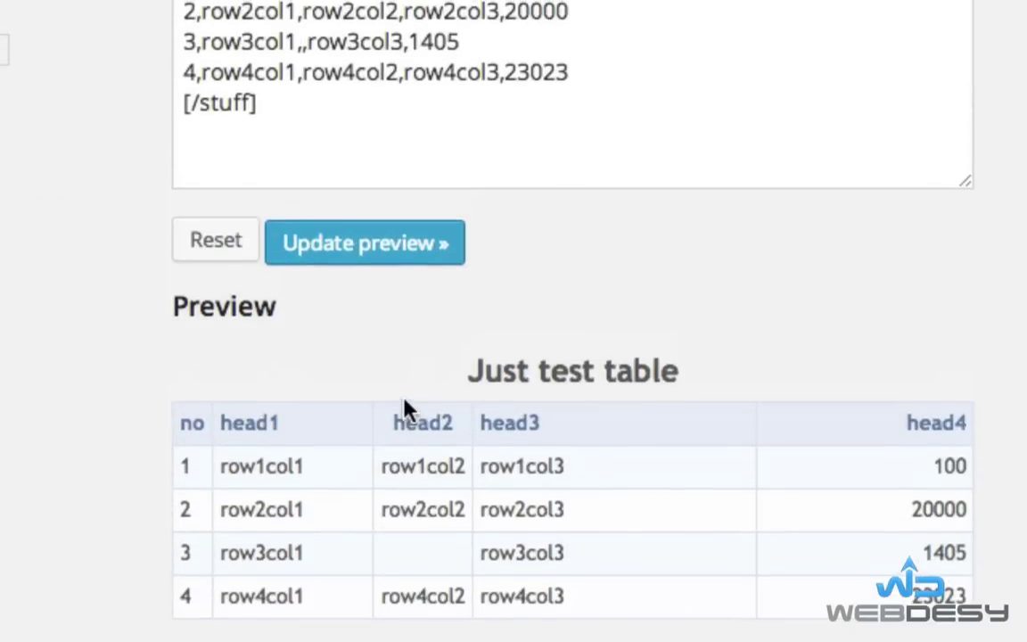
Change the opening test tag back to 'table' and select the closing 'stuff' tag.
scroll(623, 550, up, 3)
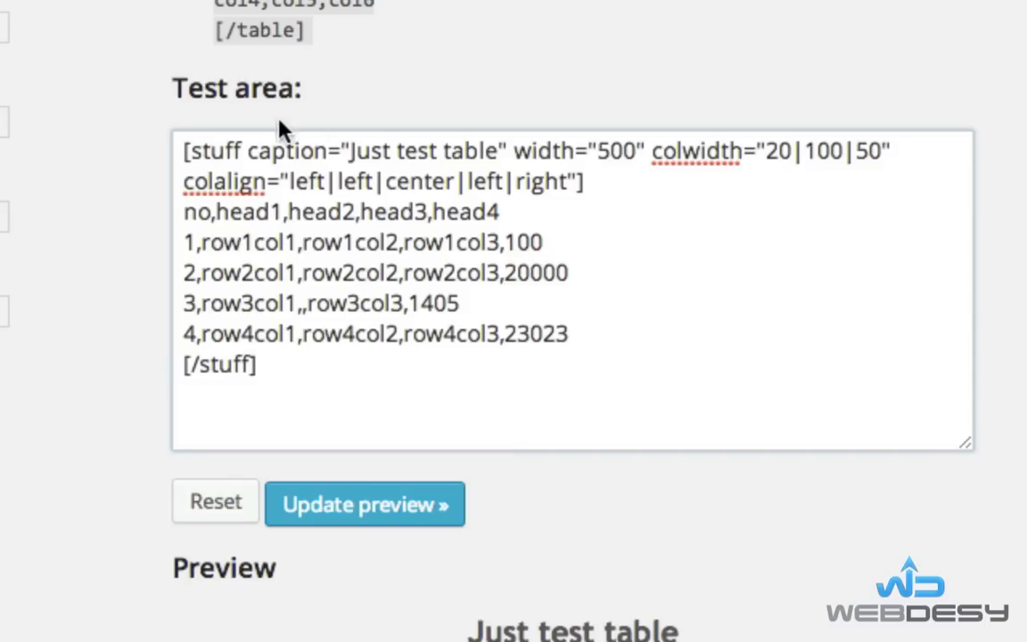
double_click(205, 152)
text(t)
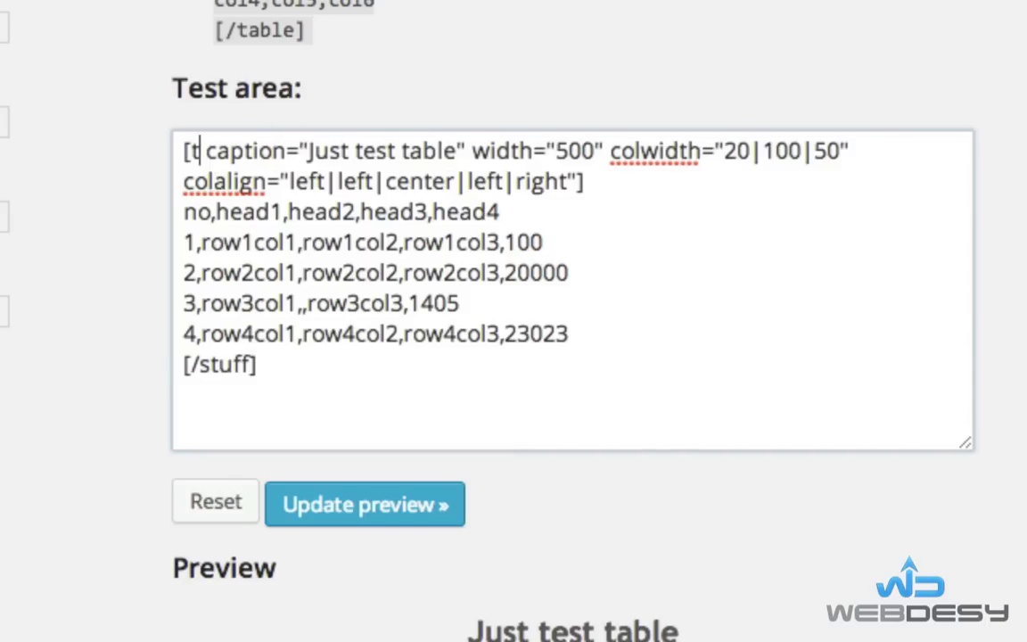
text(able)
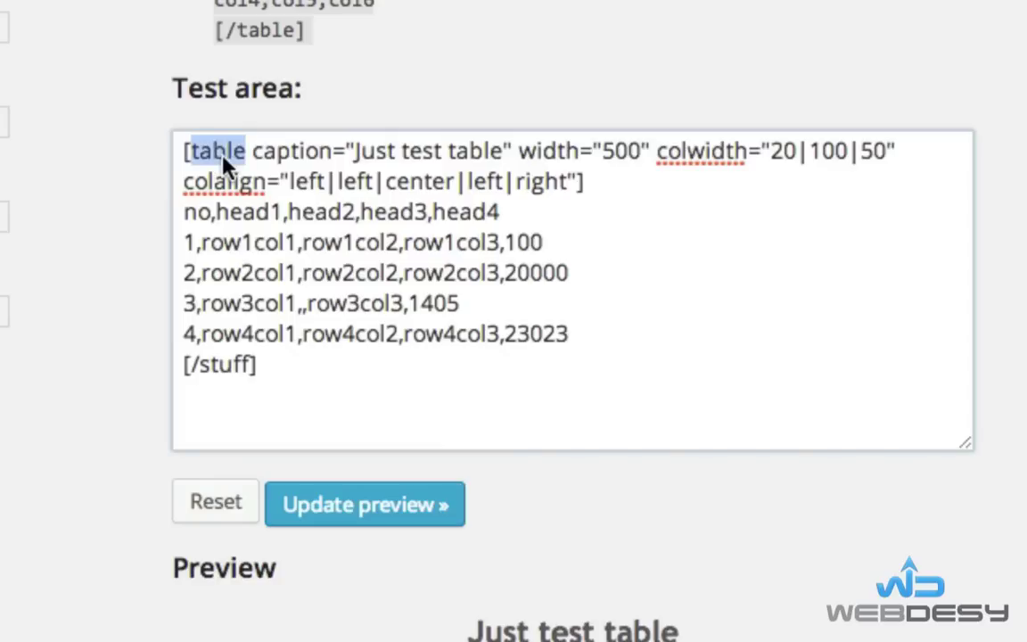
double_click(223, 364)
text(table)
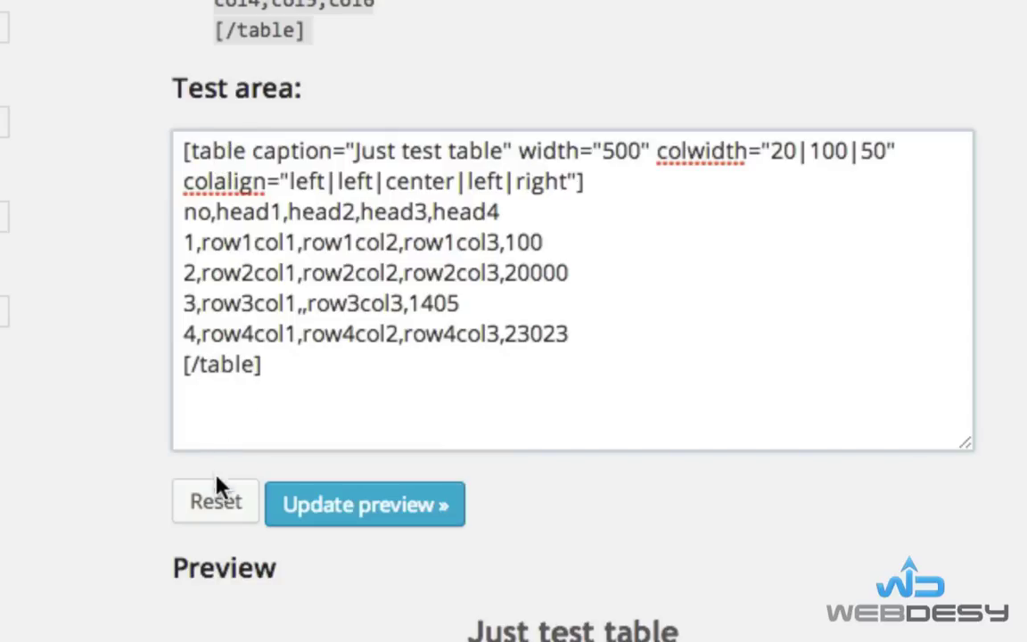
Change the Short code tag field from 'stuff' back to 'table' and save.
scroll(217, 482, up, 5)
scroll(535, 357, up, 10)
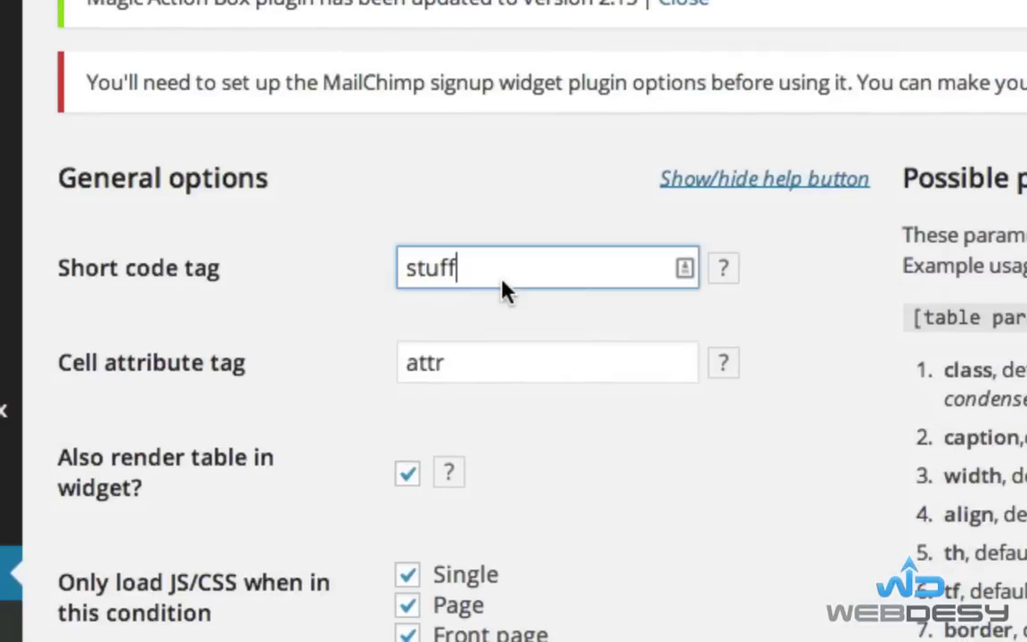
double_click(437, 267)
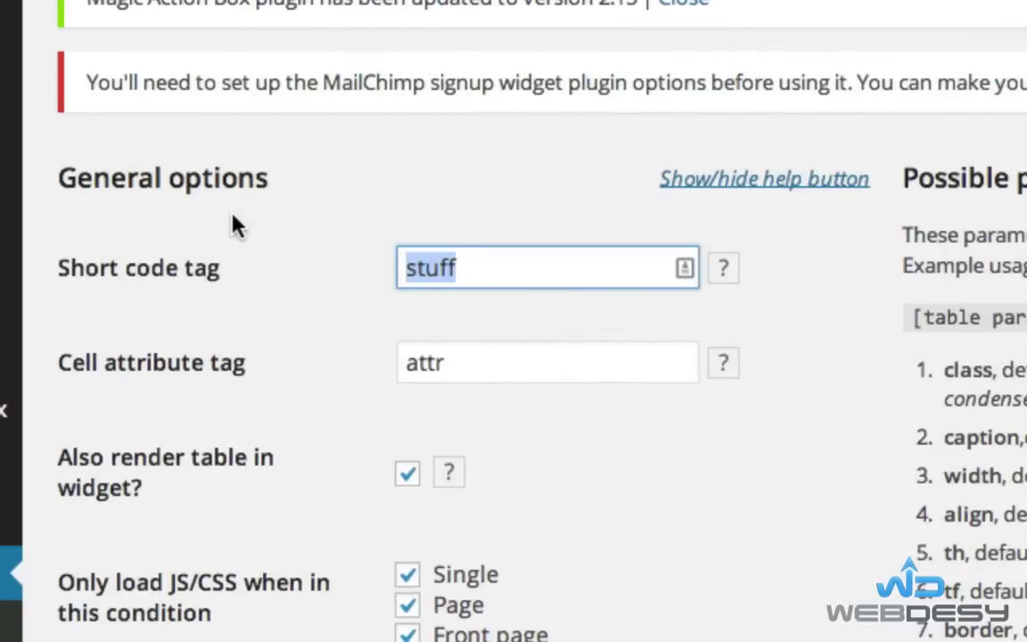
text(table)
scroll(843, 271, down, 2)
scroll(803, 272, down, 10)
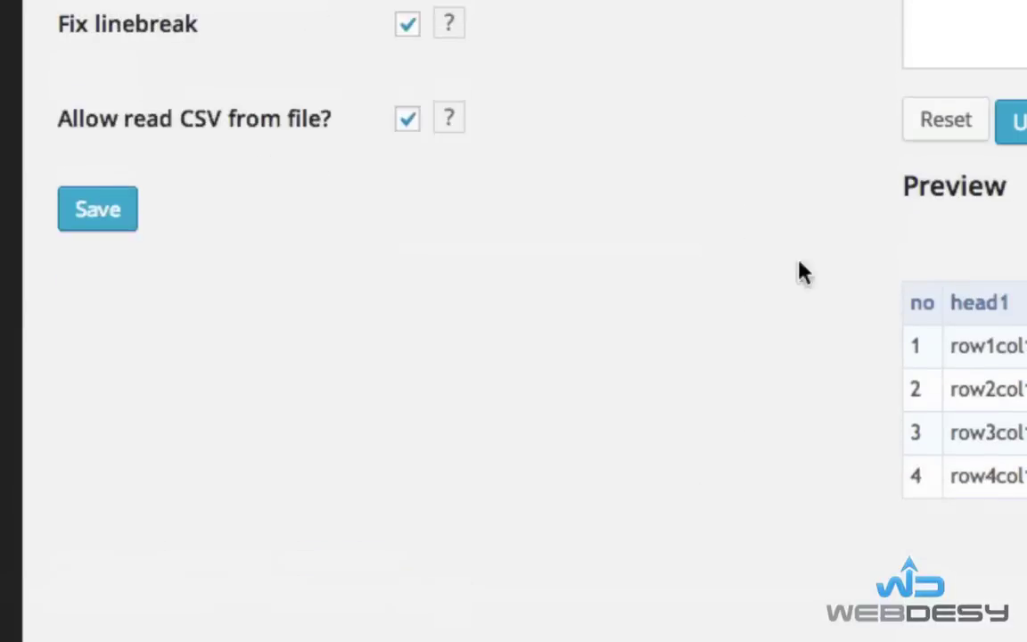
scroll(799, 271, up, 1)
click(99, 248)
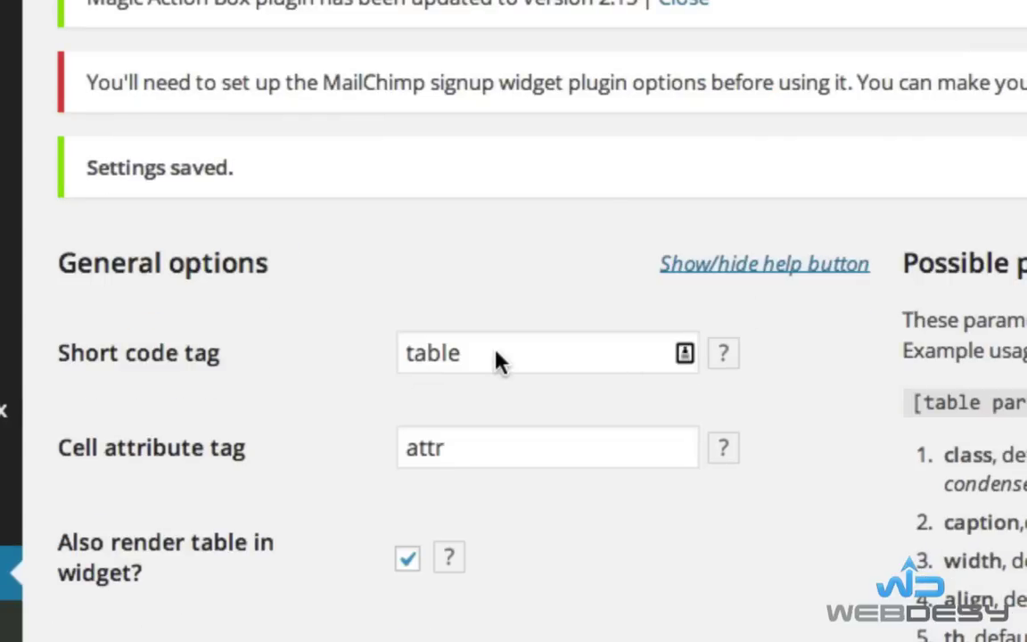
click(500, 361)
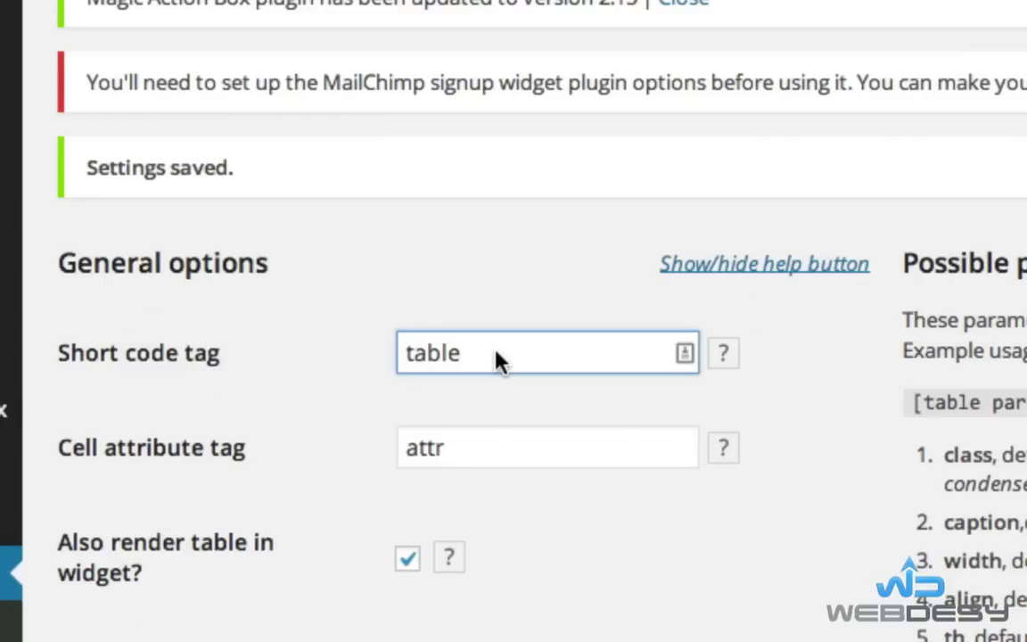
Point out the Cell attribute tag setting and its 'attr' value.
scroll(275, 294, down, 5)
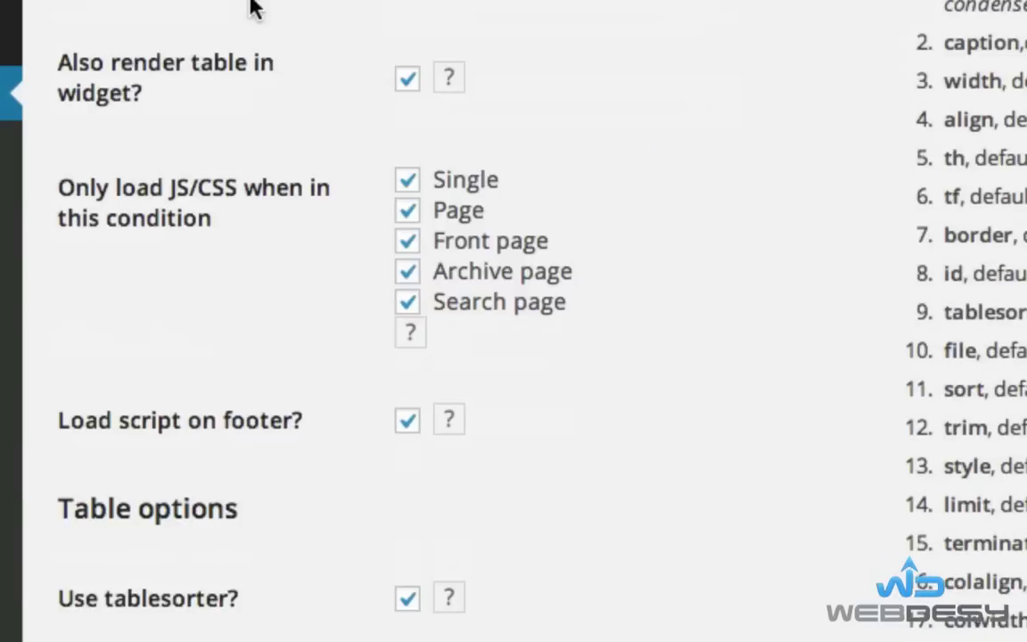
scroll(270, 222, up, 3)
mouse_move(242, 231)
mouse_down()
mouse_move(164, 247)
mouse_move(49, 249)
mouse_up()
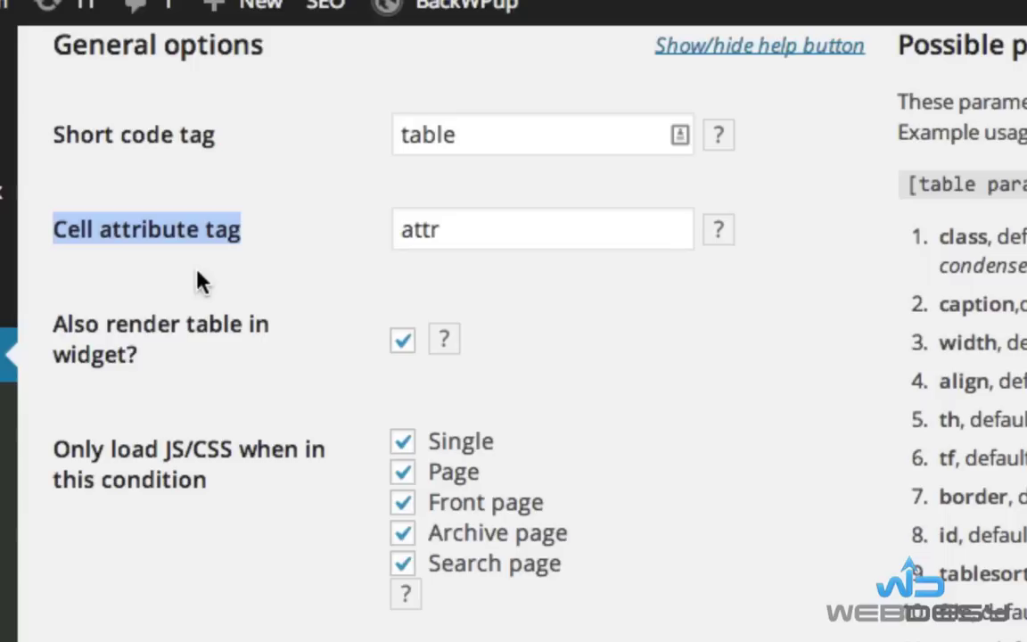
drag(475, 234, 347, 239)
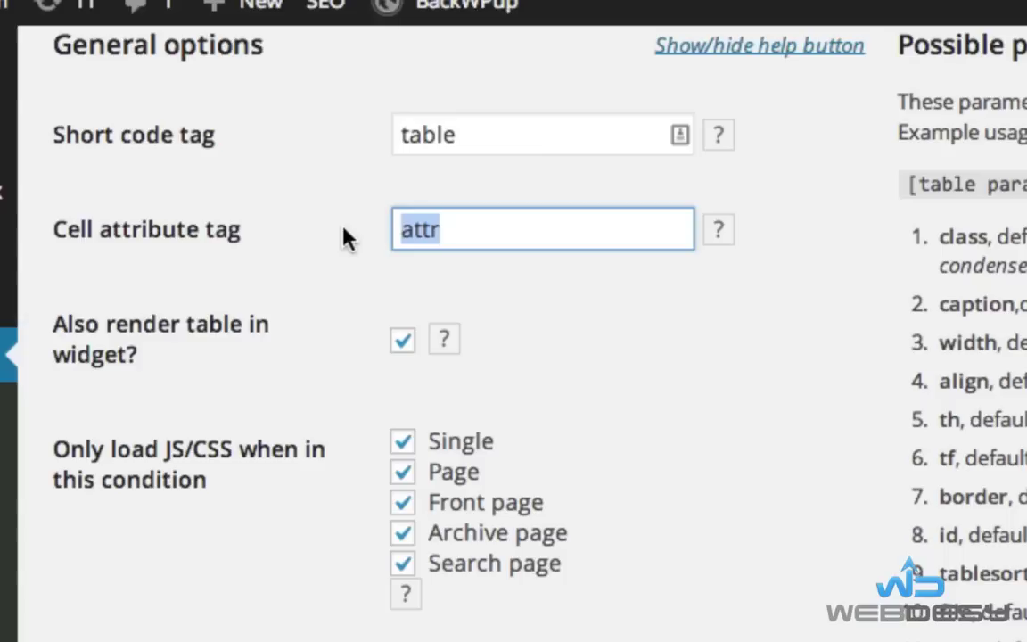
click(516, 318)
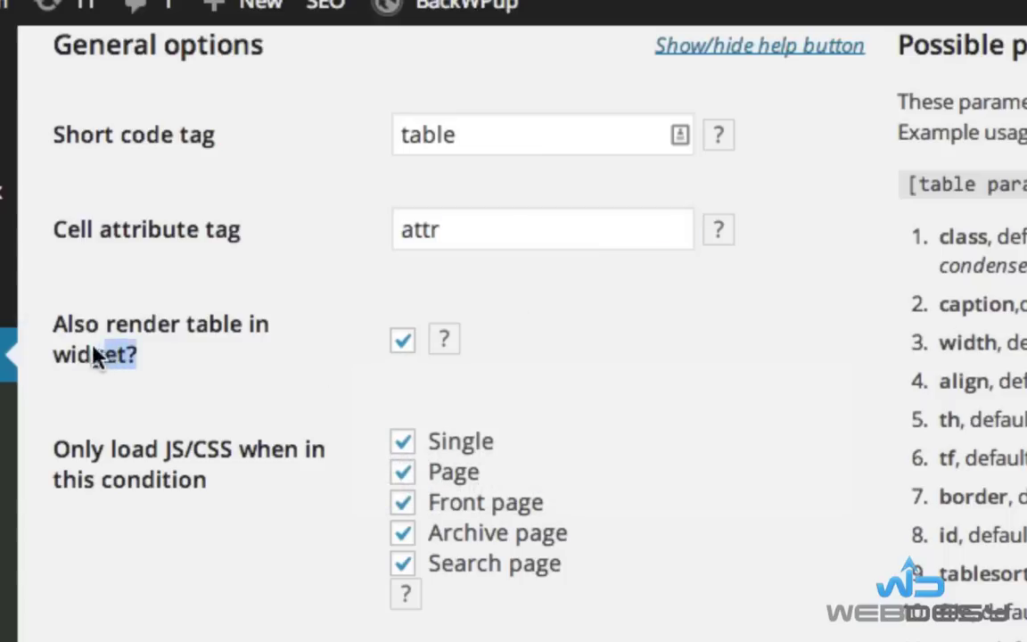
Highlight the 'Also render table in widget?' option and scroll to the Save button.
mouse_move(96, 354)
mouse_down()
mouse_move(51, 339)
mouse_move(210, 375)
mouse_up()
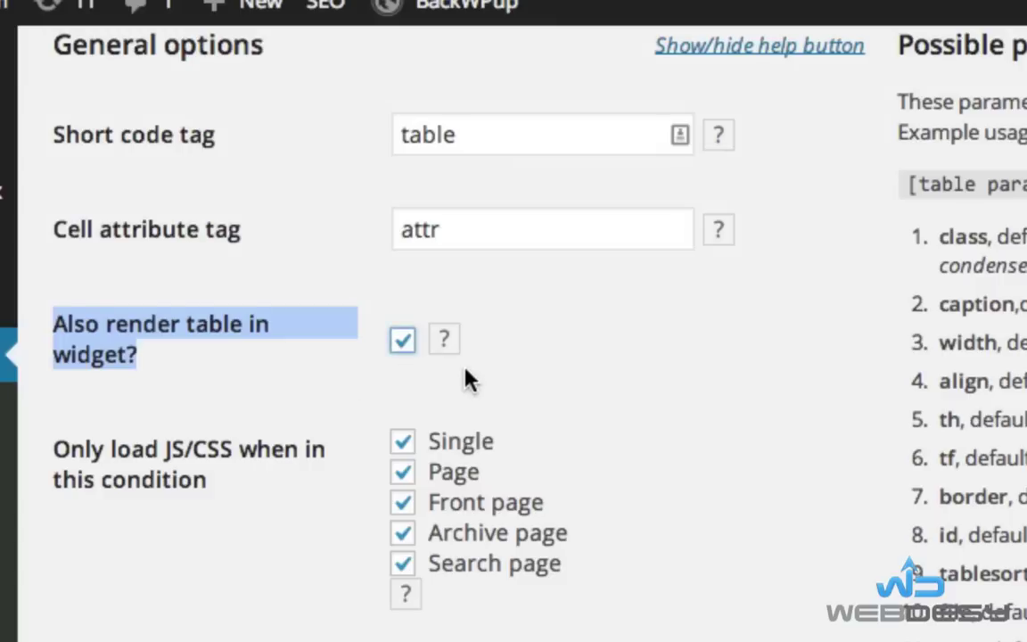
scroll(470, 378, down, 3)
scroll(470, 156, down, 6)
scroll(470, 134, down, 3)
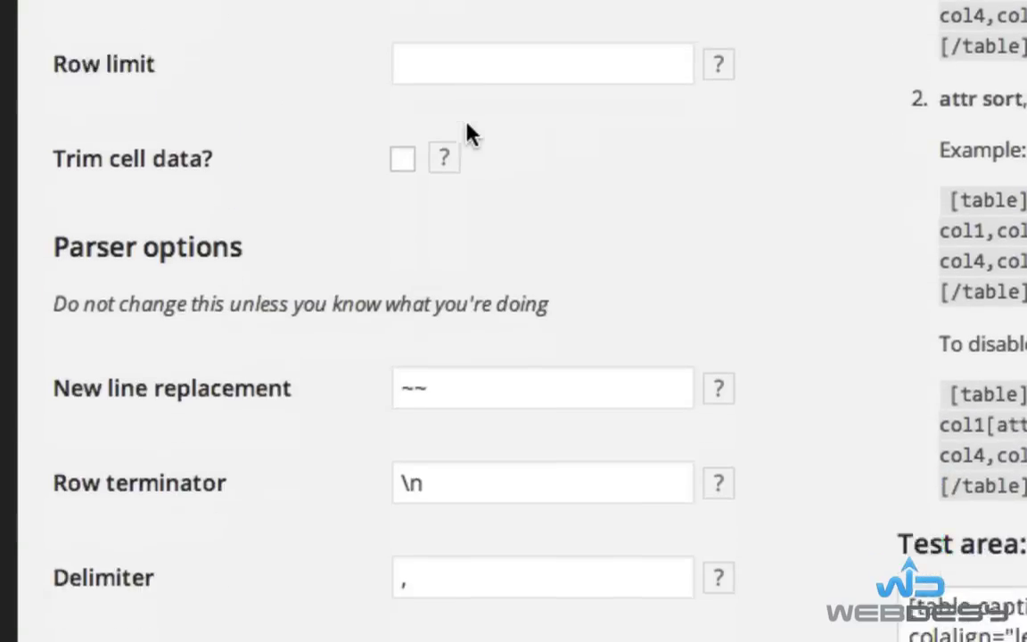
scroll(470, 134, down, 5)
Save the Easy Table settings and scroll down to the Test area.
click(89, 482)
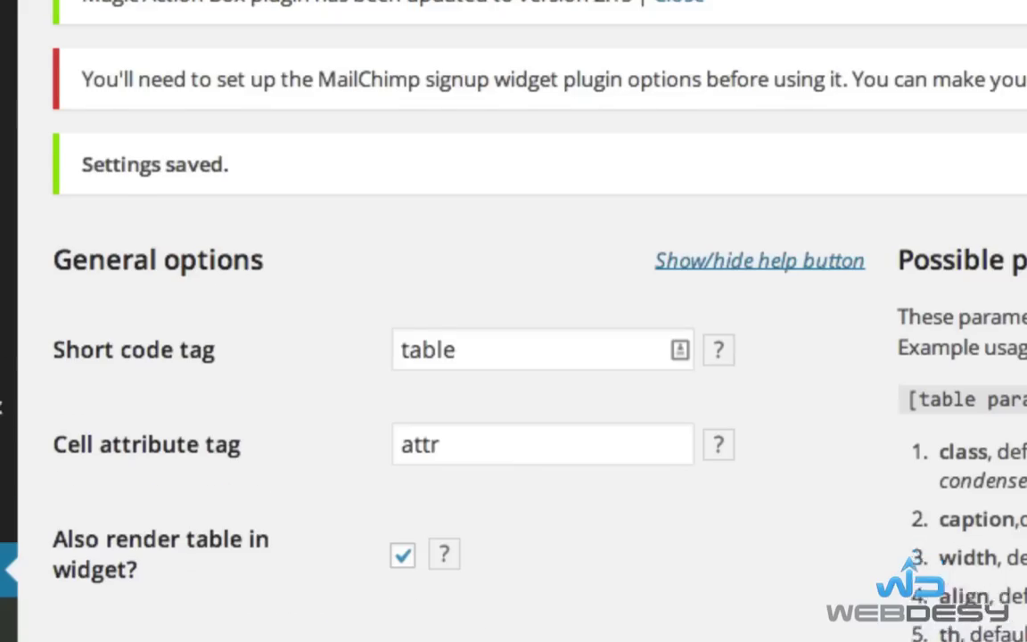
scroll(470, 321, down, 8)
scroll(470, 321, down, 3)
scroll(470, 321, down, 5)
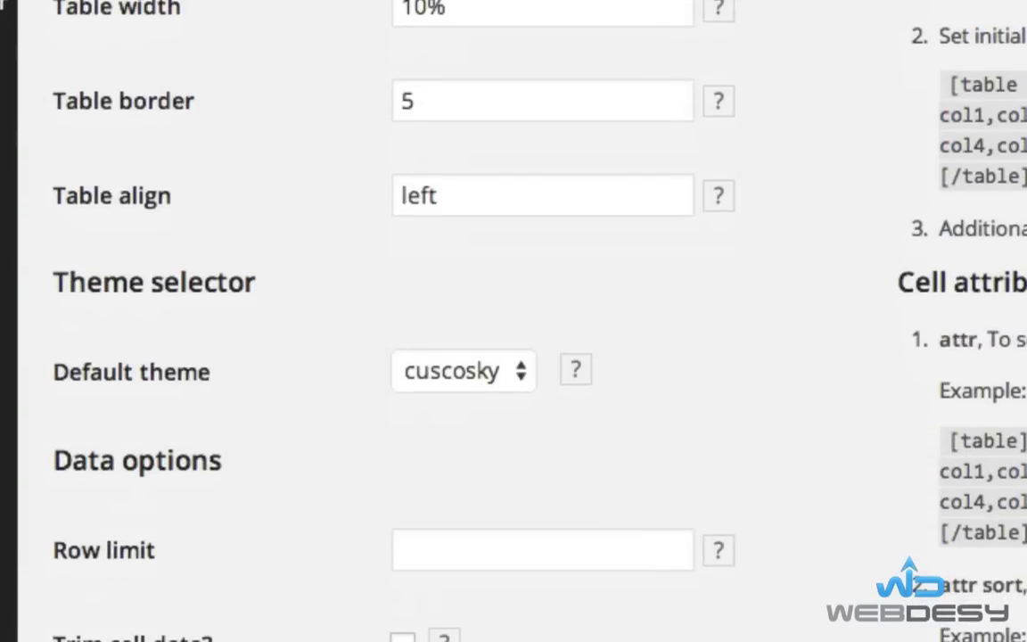
scroll(784, 309, down, 10)
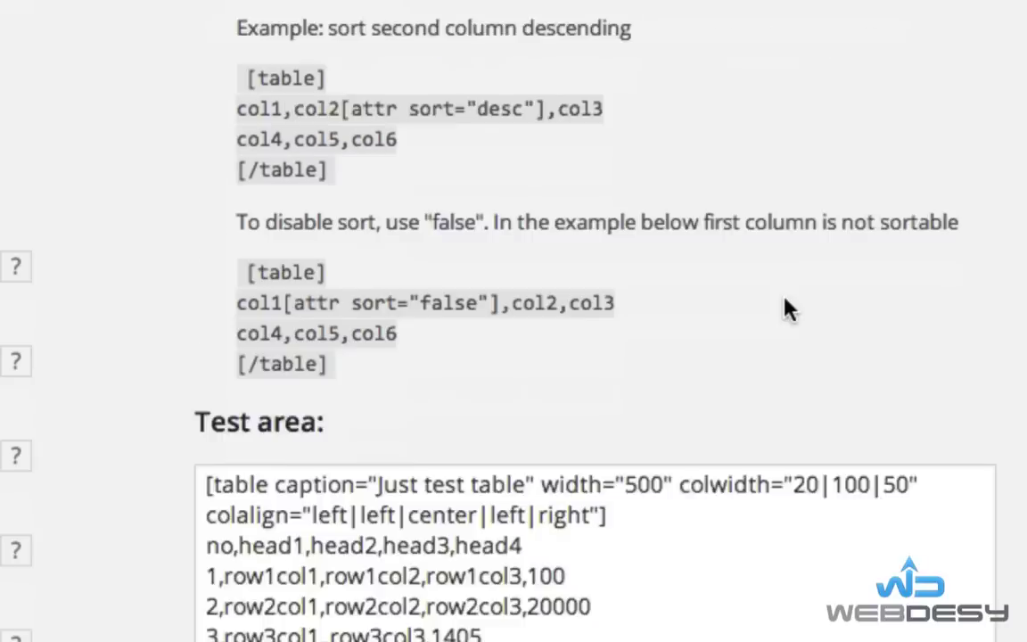
scroll(744, 314, down, 3)
Select the whole sample table shortcode and copy it.
mouse_move(304, 348)
mouse_down()
mouse_move(179, 141)
mouse_move(244, 126)
mouse_up()
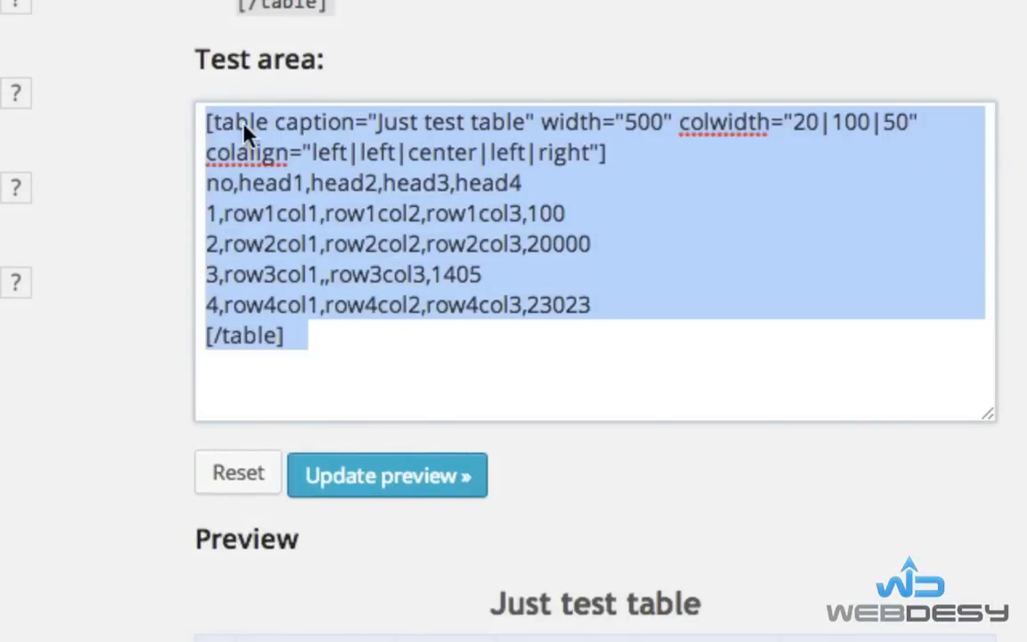
right_click(324, 154)
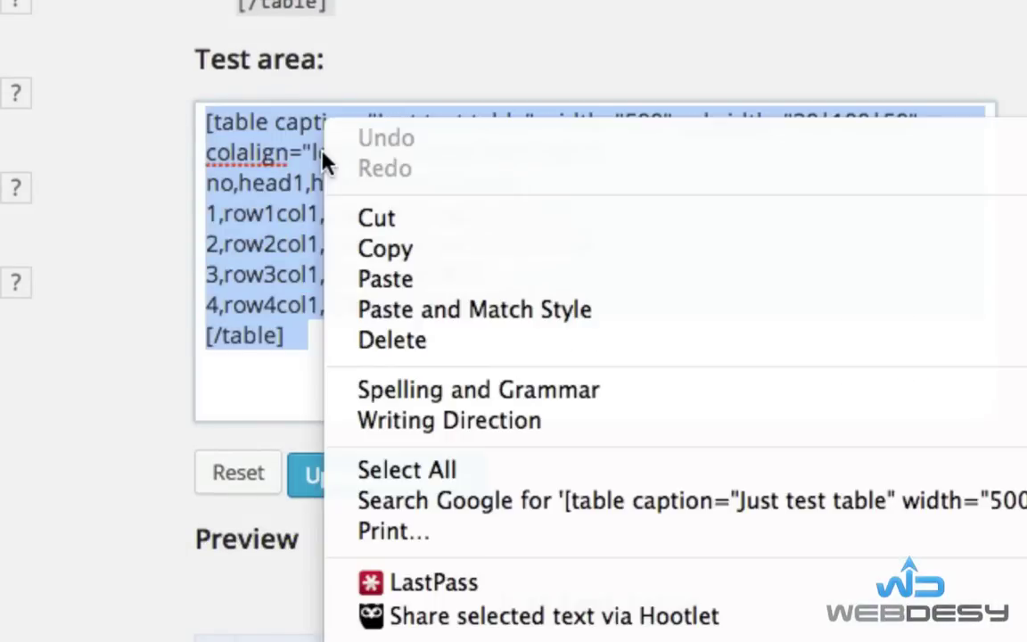
click(482, 250)
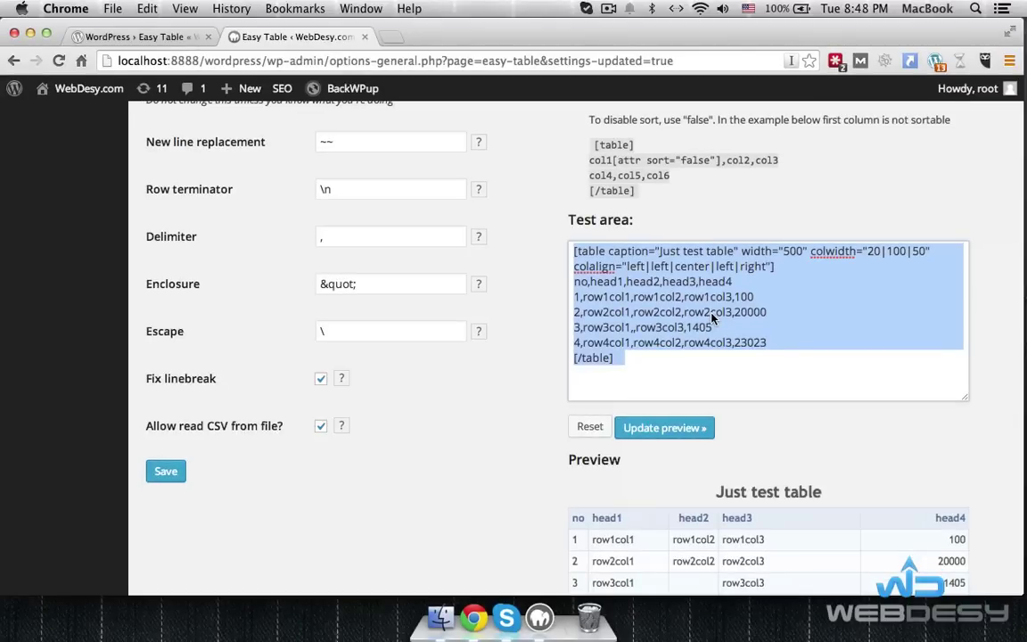
scroll(712, 318, up, 15)
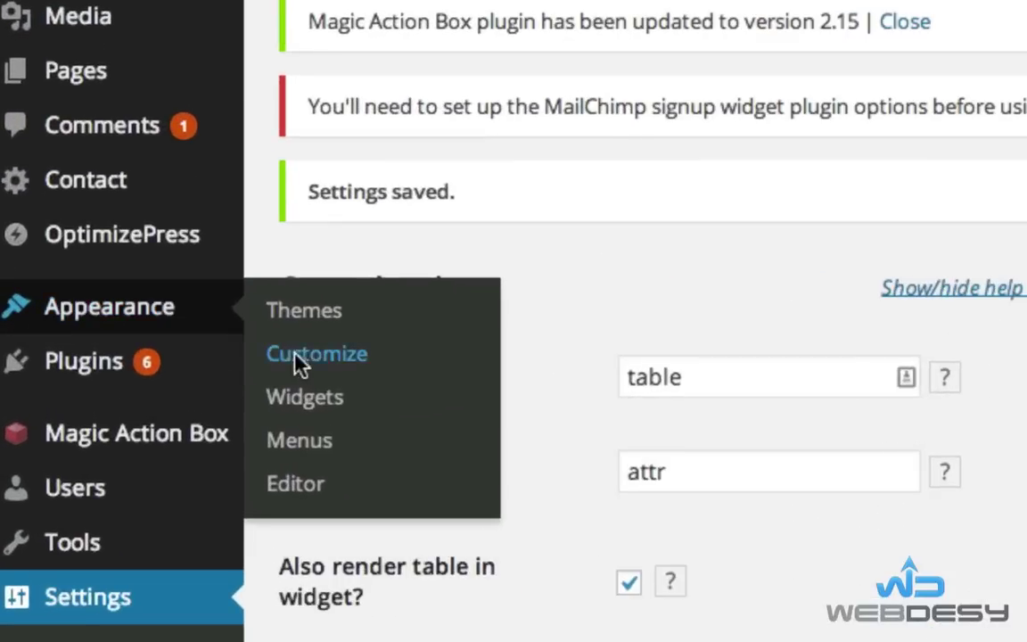
Open Appearance > Widgets and the live blog front page in a new tab.
click(328, 394)
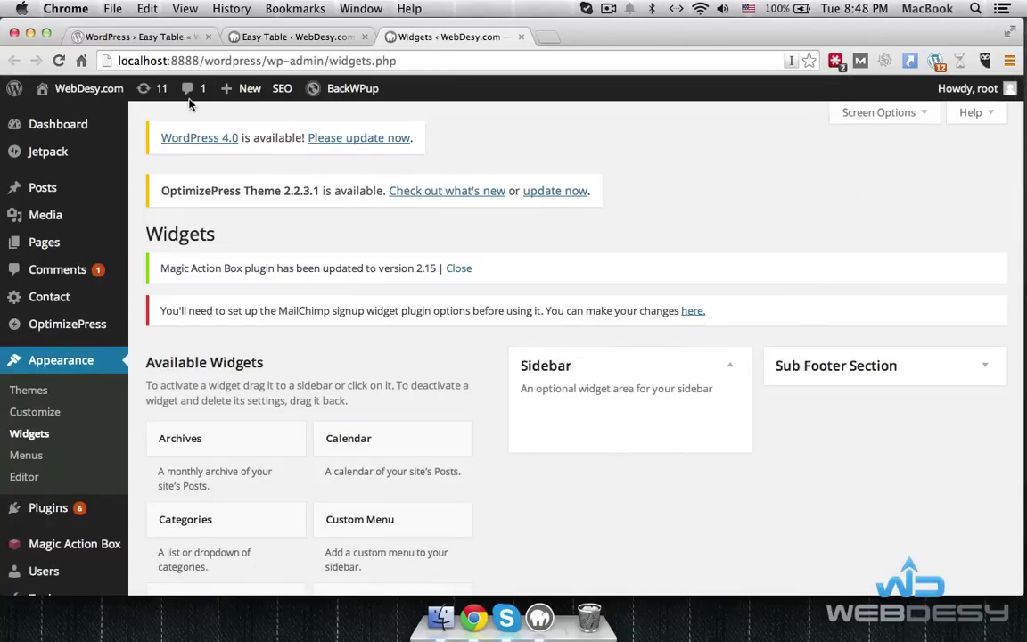
mouse_move(14, 123)
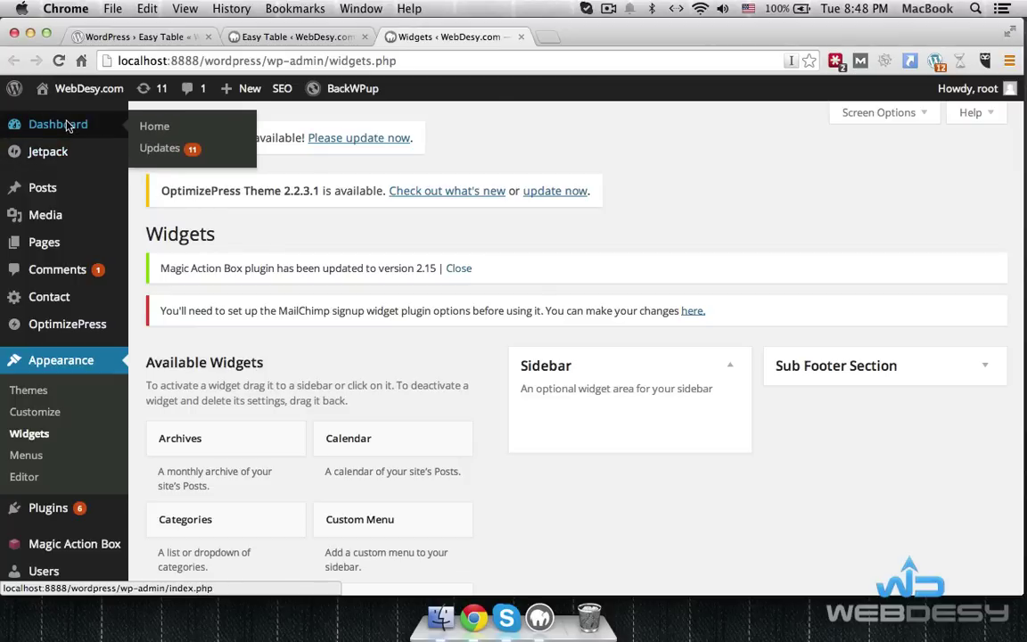
mouse_move(88, 89)
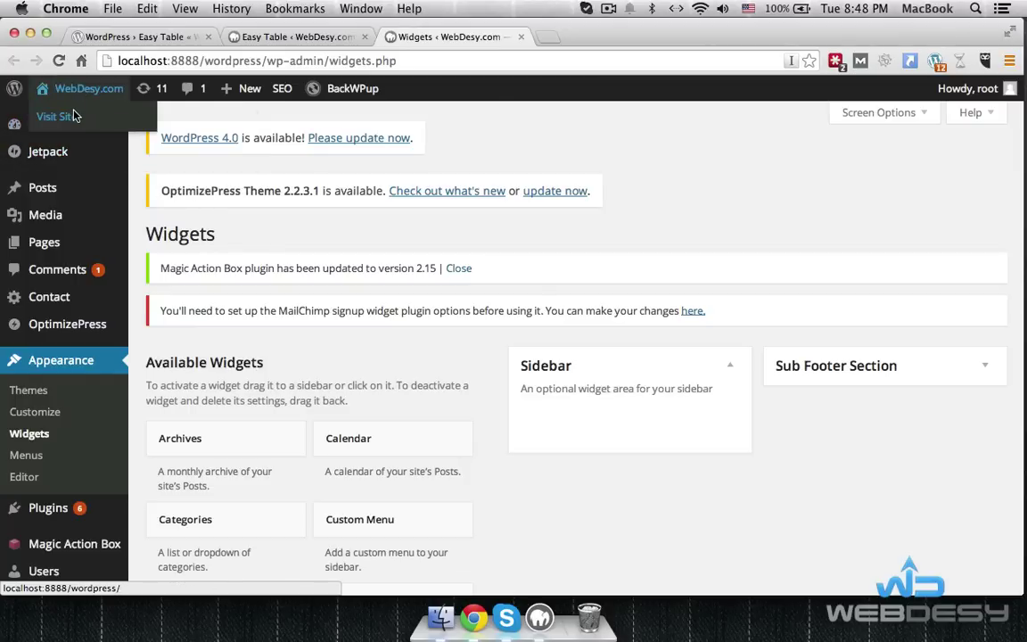
super+click(70, 111)
click(557, 36)
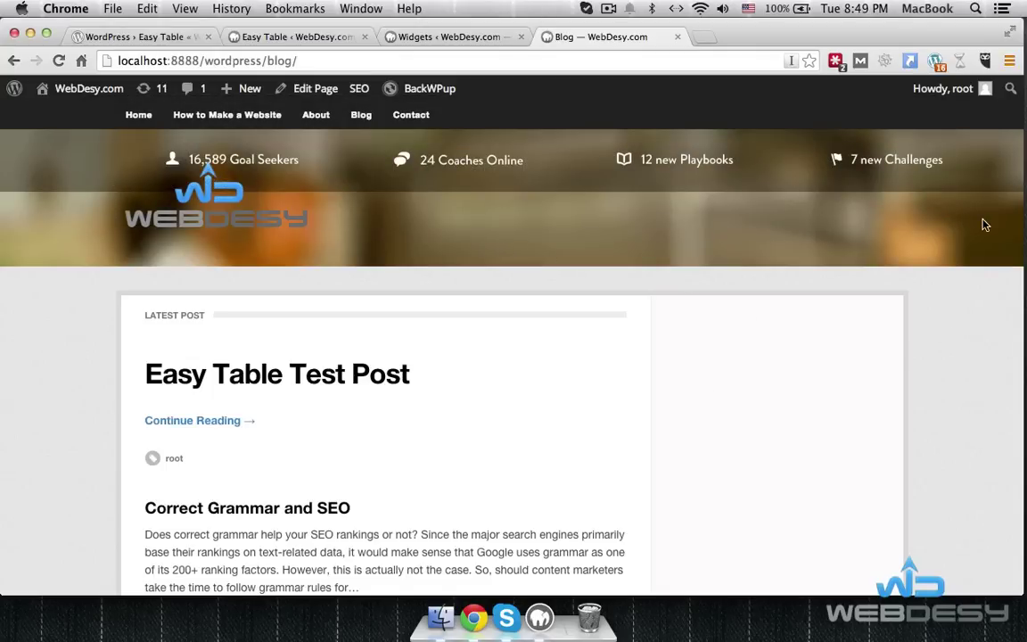
Back on the Widgets page, drag a Text widget into the Sidebar.
click(427, 37)
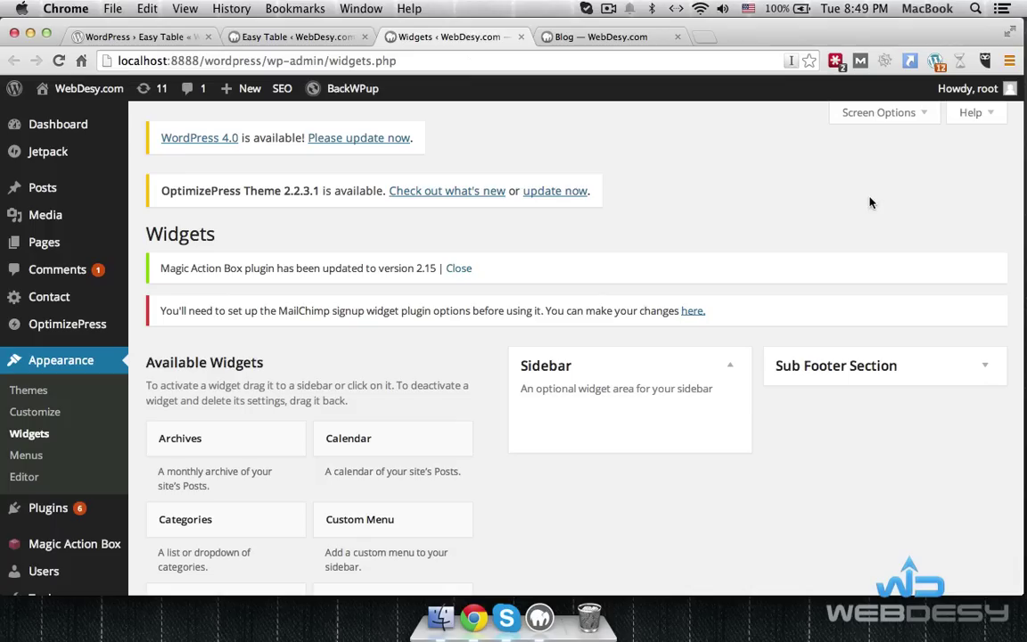
scroll(869, 202, down, 1)
scroll(870, 201, down, 5)
scroll(624, 268, down, 5)
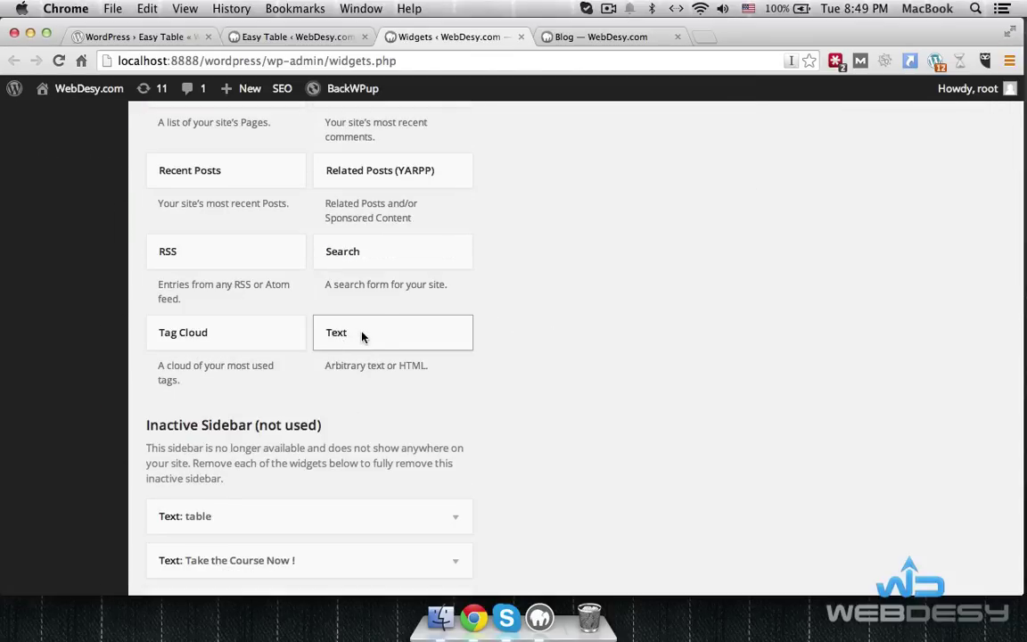
mouse_move(362, 336)
mouse_down()
mouse_move(642, 358)
mouse_move(633, 454)
mouse_move(581, 396)
mouse_up()
scroll(642, 358, up, 5)
scroll(642, 358, up, 5)
scroll(642, 359, up, 3)
scroll(584, 397, down, 3)
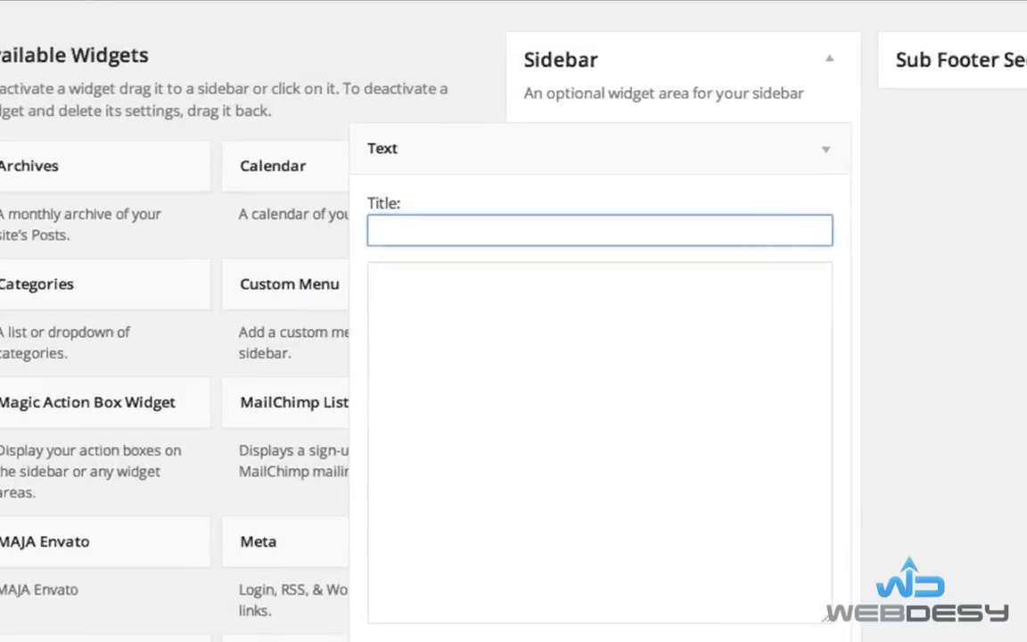
Title the widget 'Table', paste the sample table shortcode as its body, and save.
text(Table)
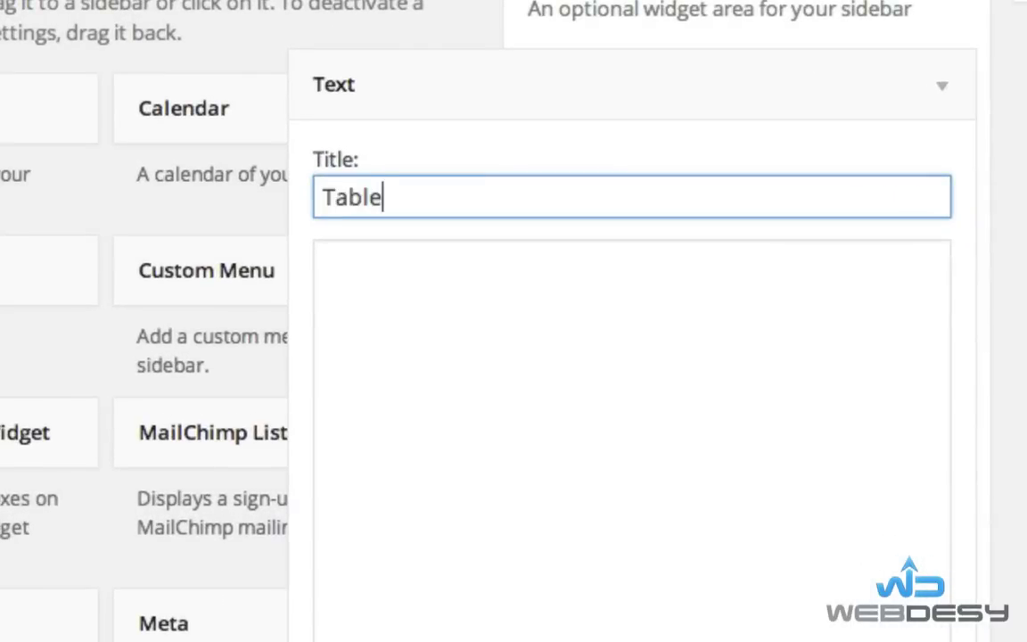
click(488, 368)
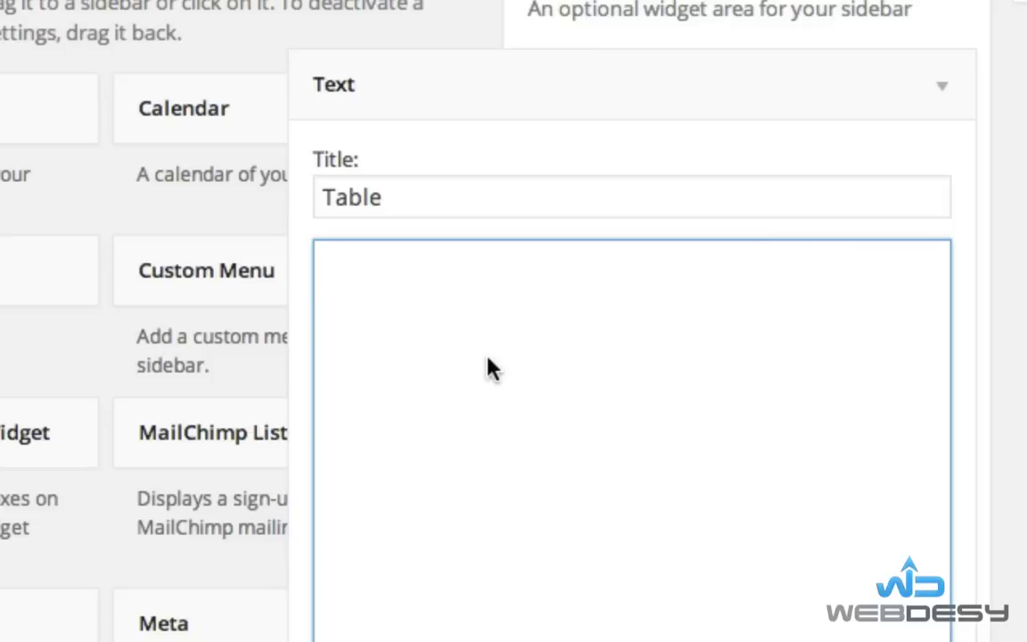
key(ctrl+v)
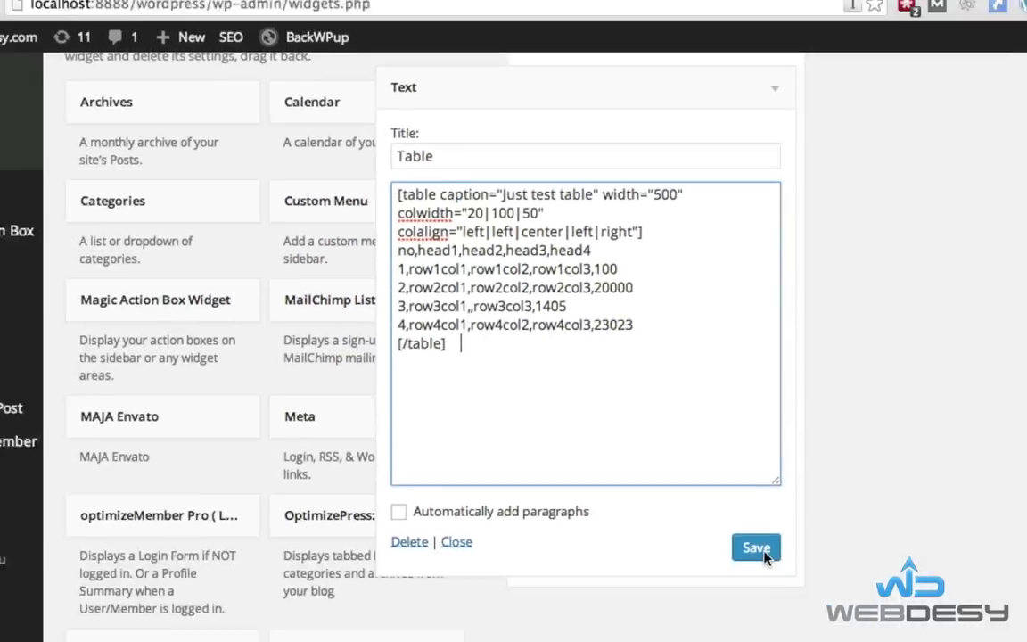
click(713, 508)
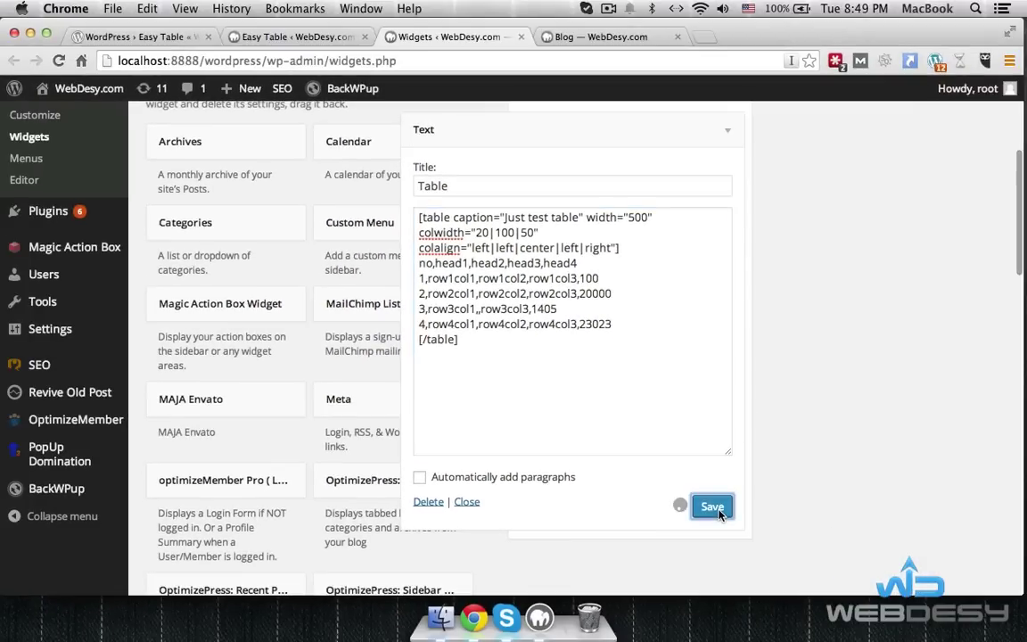
Reload the blog front page and scroll to the Just test table sidebar widget.
click(618, 40)
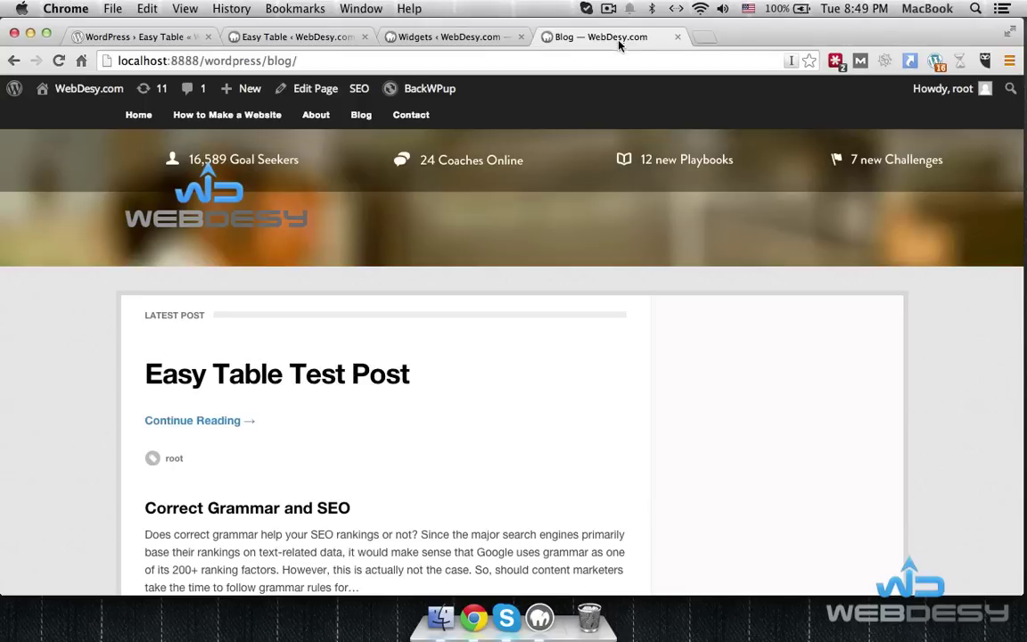
click(57, 63)
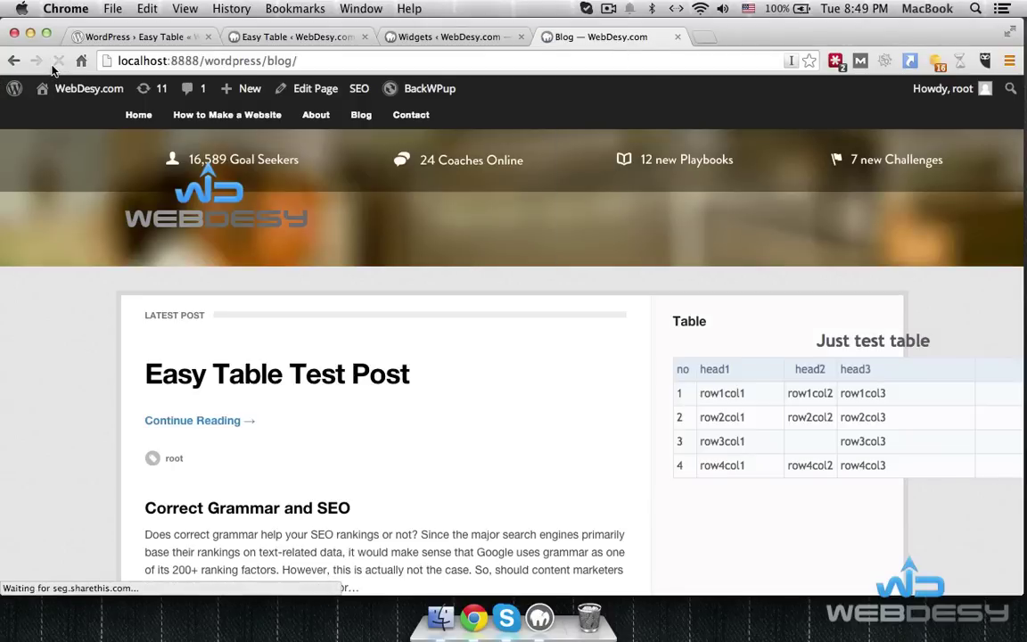
scroll(986, 330, down, 2)
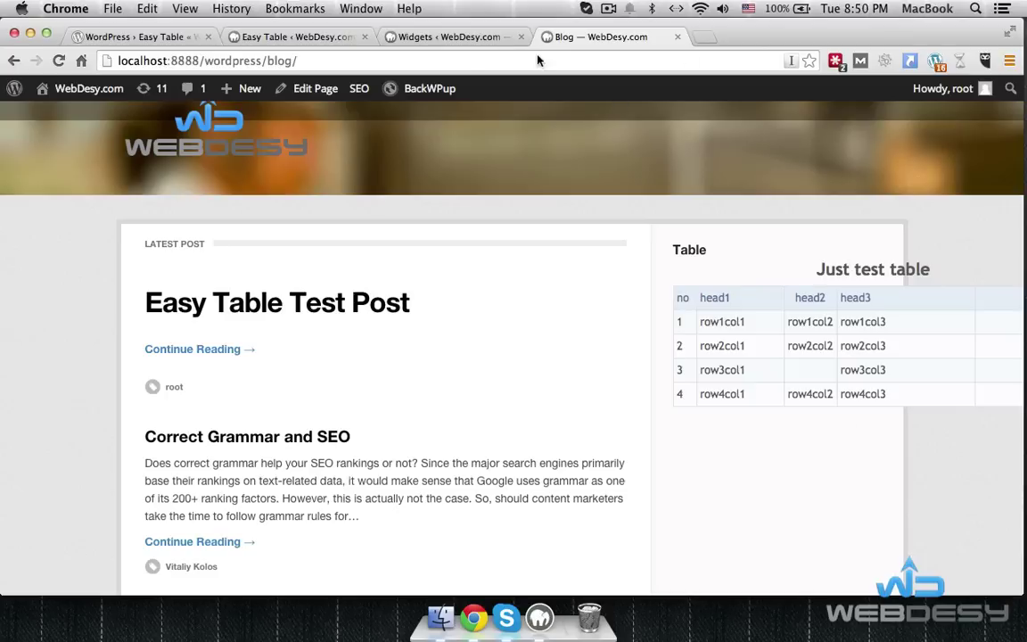
Close the Widgets admin tab and return to the Easy Table settings page.
click(459, 39)
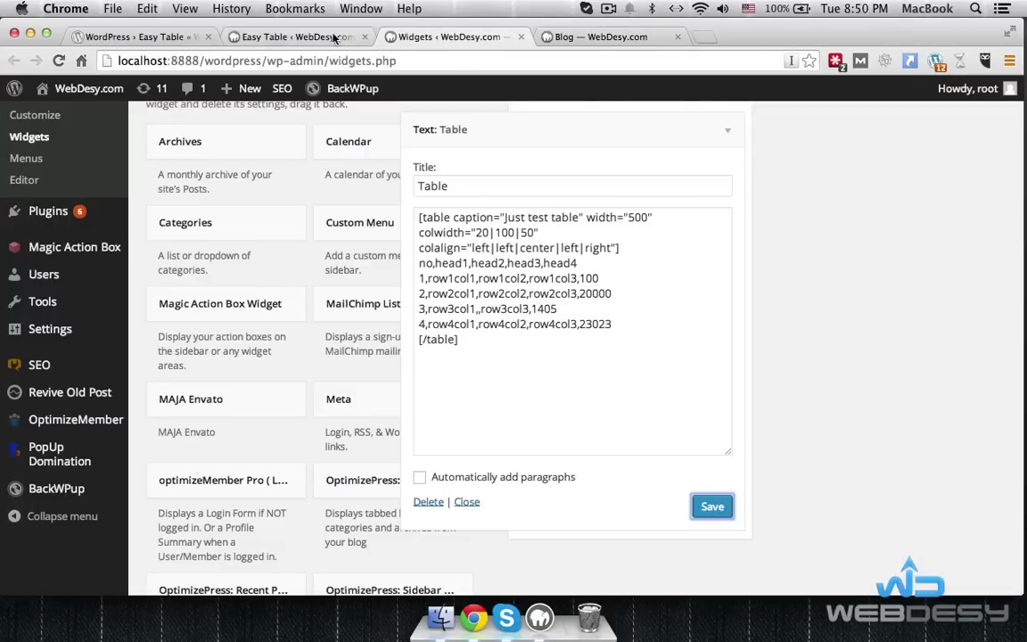
click(522, 37)
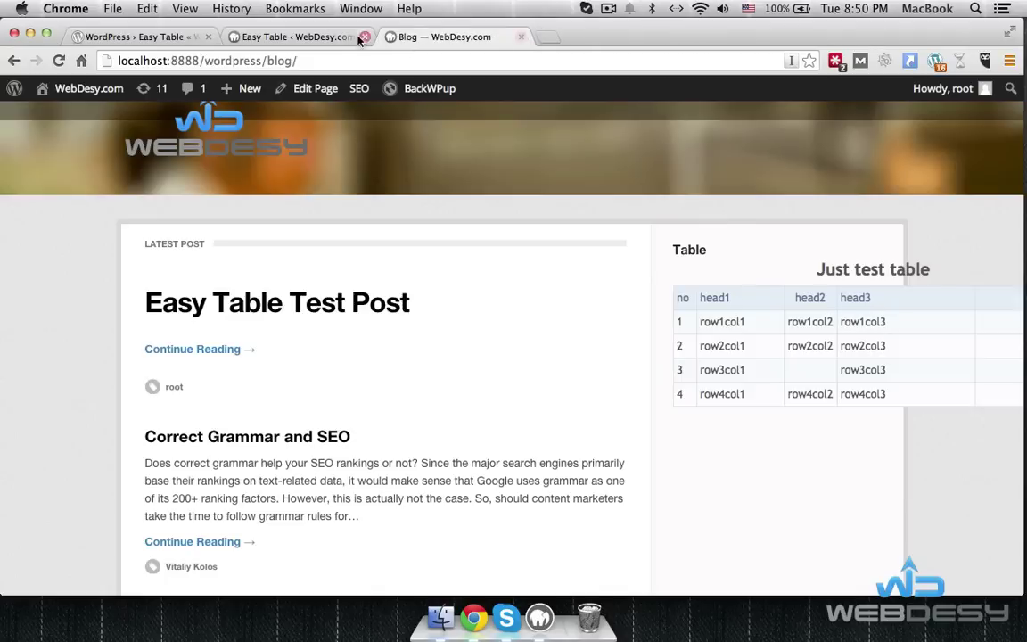
click(308, 36)
scroll(770, 310, down, 5)
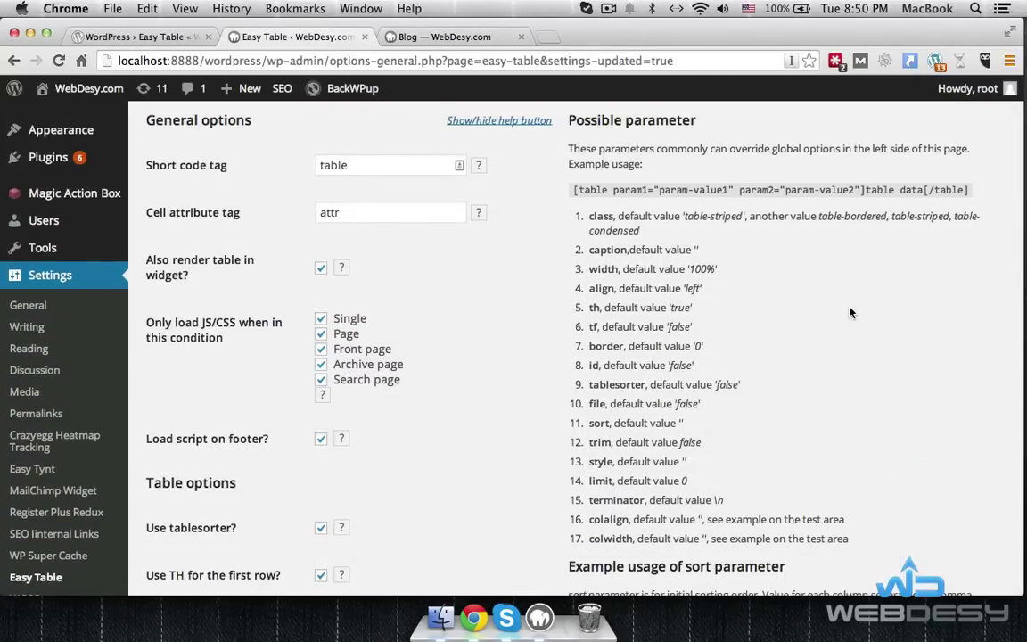
scroll(849, 312, down, 4)
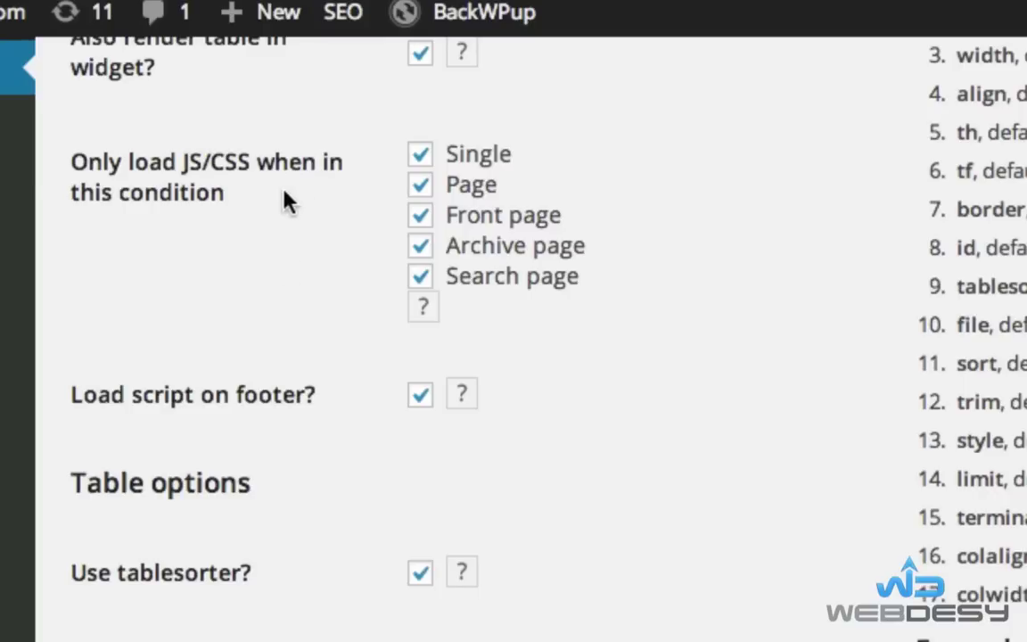
mouse_move(257, 202)
mouse_down()
mouse_move(188, 192)
mouse_move(115, 160)
mouse_move(96, 174)
mouse_up()
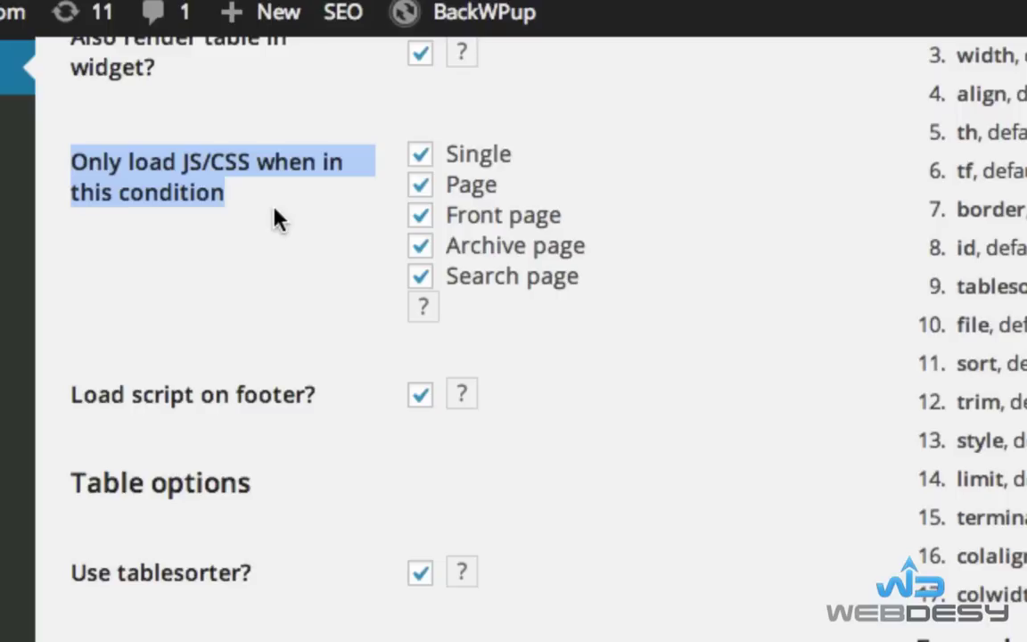
click(339, 387)
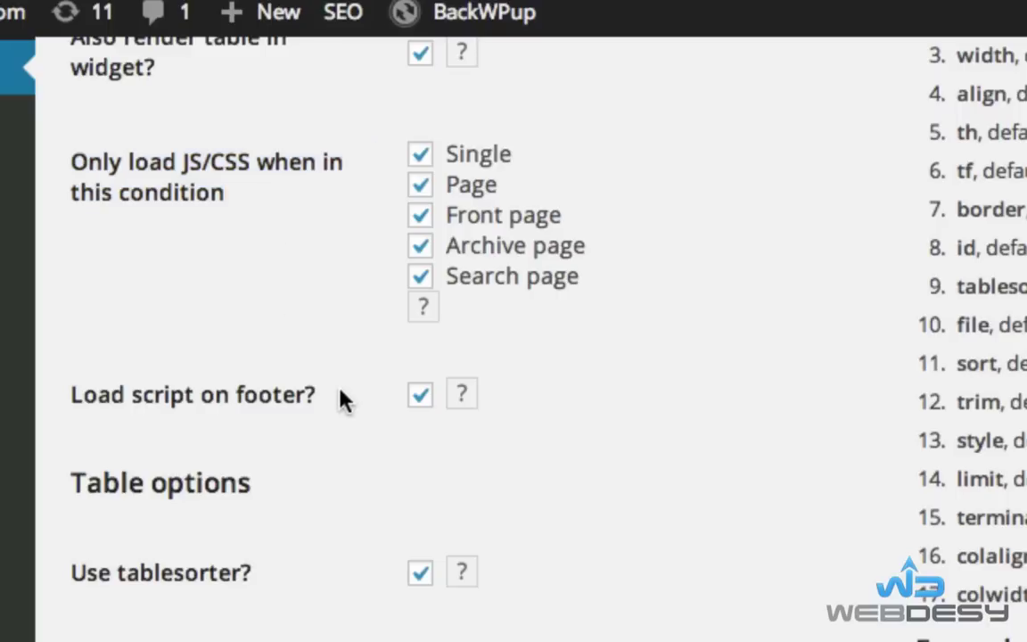
drag(134, 419, 77, 407)
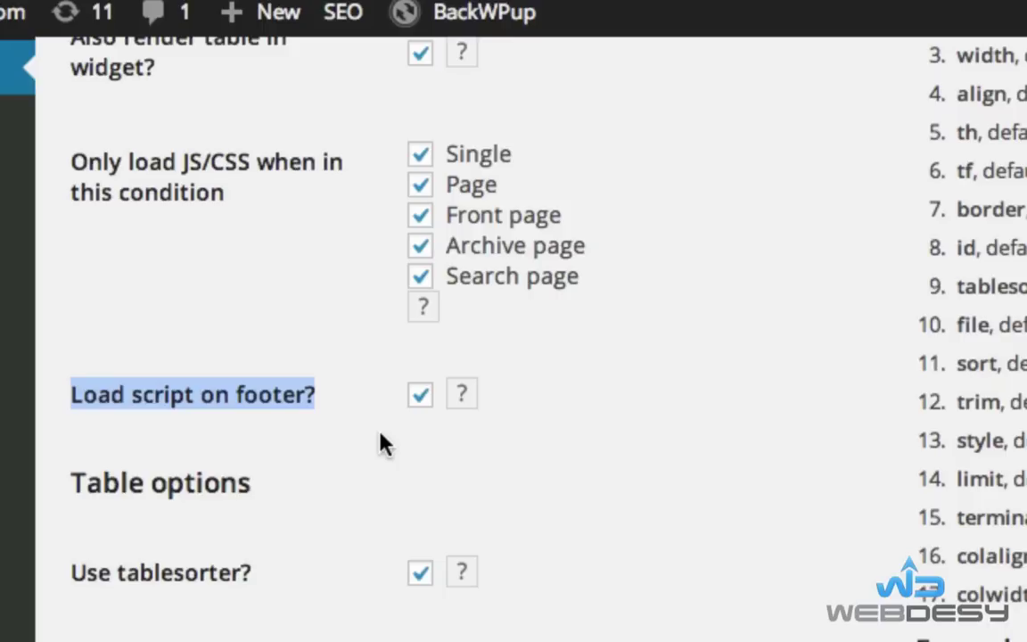
click(419, 401)
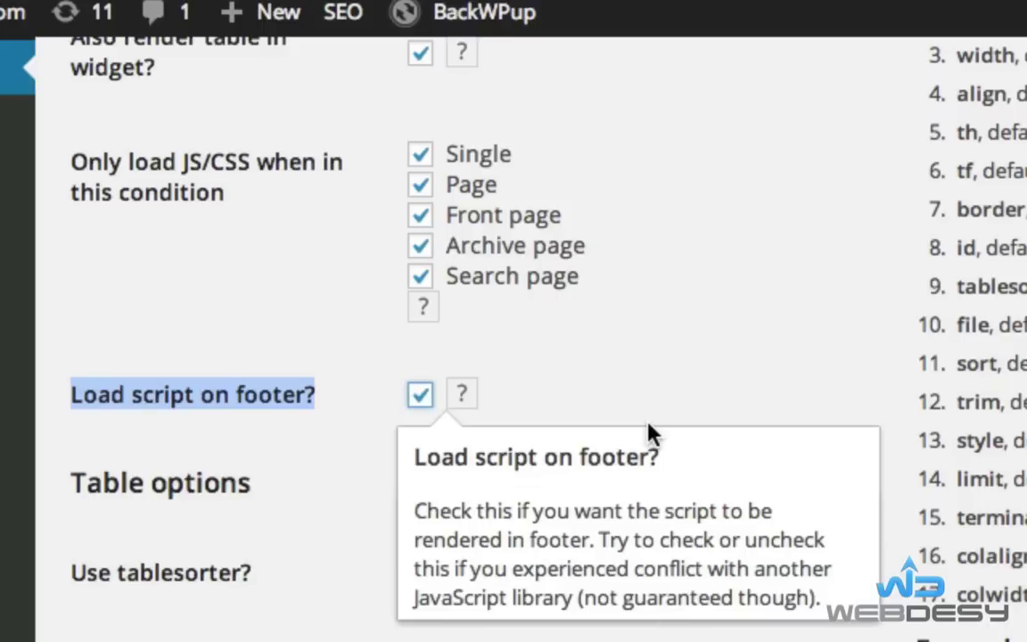
click(680, 399)
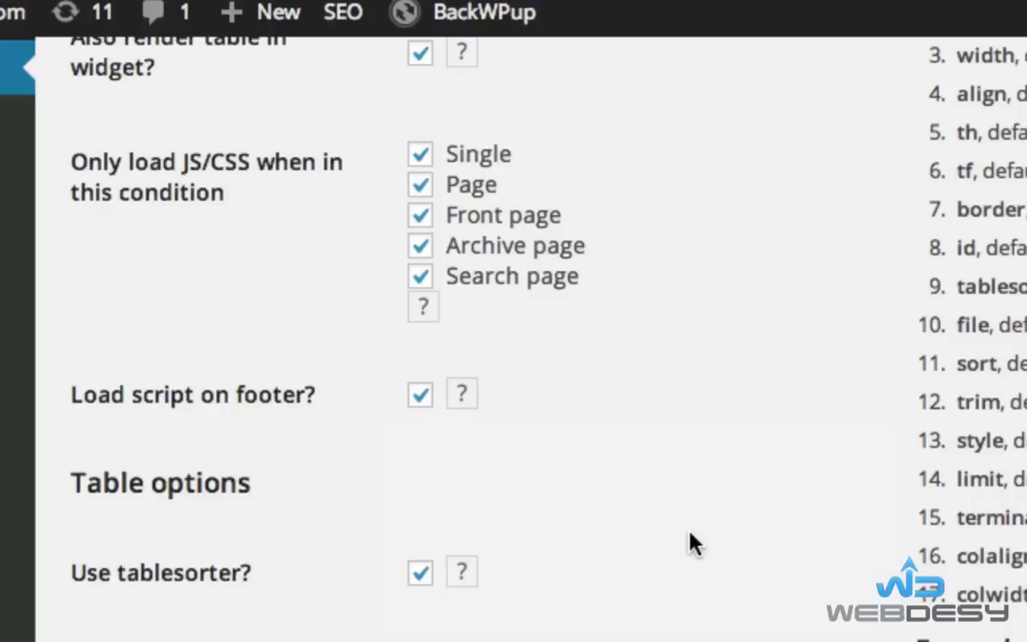
scroll(852, 534, down, 5)
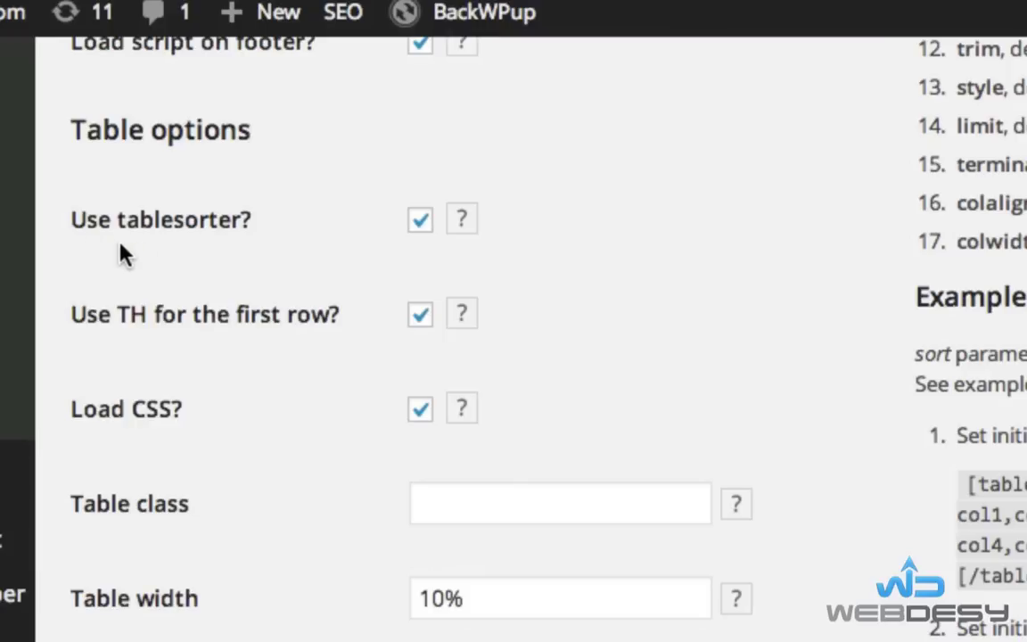
Save the Easy Table options with Use tablesorter enabled.
drag(254, 227, 76, 230)
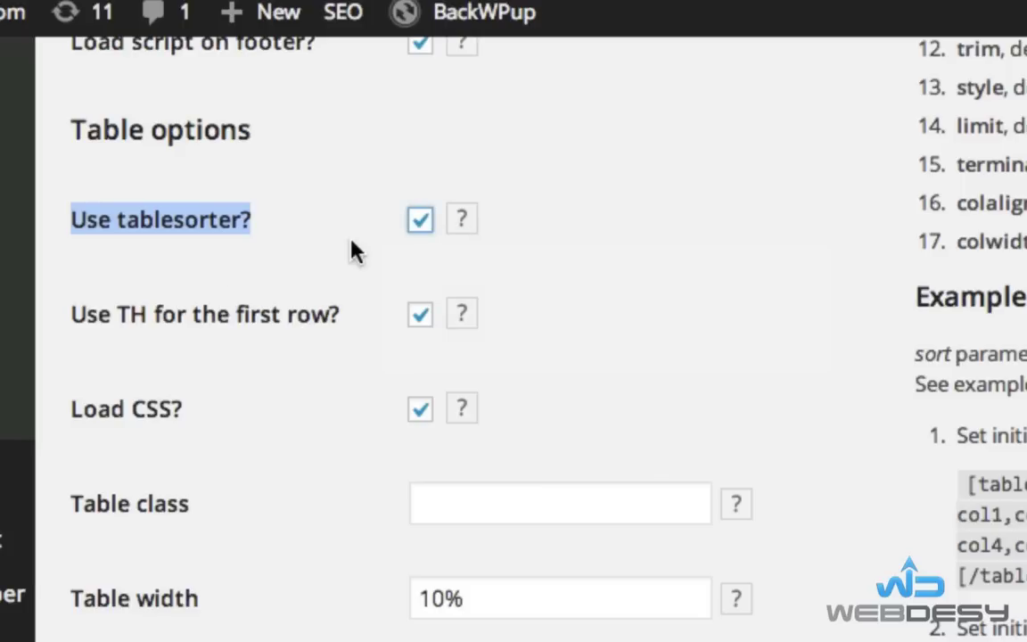
scroll(355, 250, down, 10)
click(103, 527)
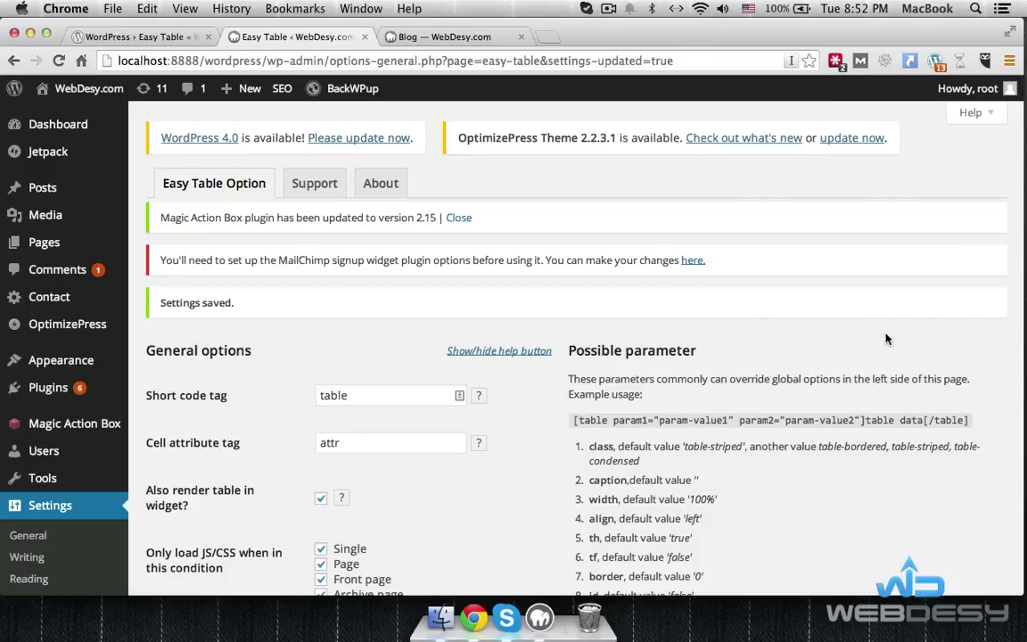
Sort the preview table by the head2, head1 and first-column headers in turn.
scroll(885, 339, down, 1)
scroll(884, 339, down, 10)
scroll(886, 339, down, 2)
scroll(887, 339, down, 5)
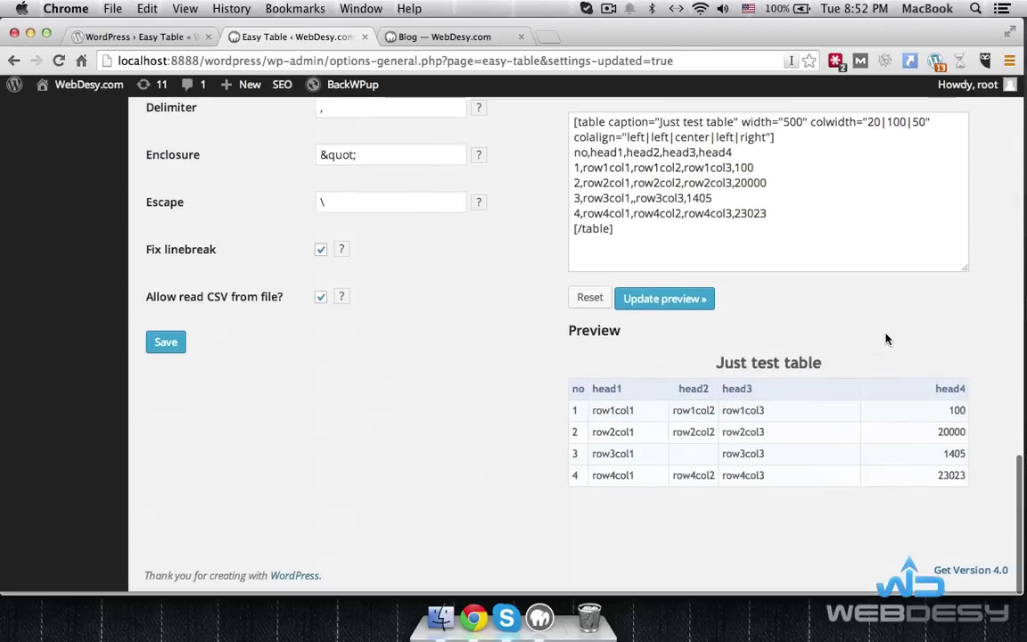
click(401, 290)
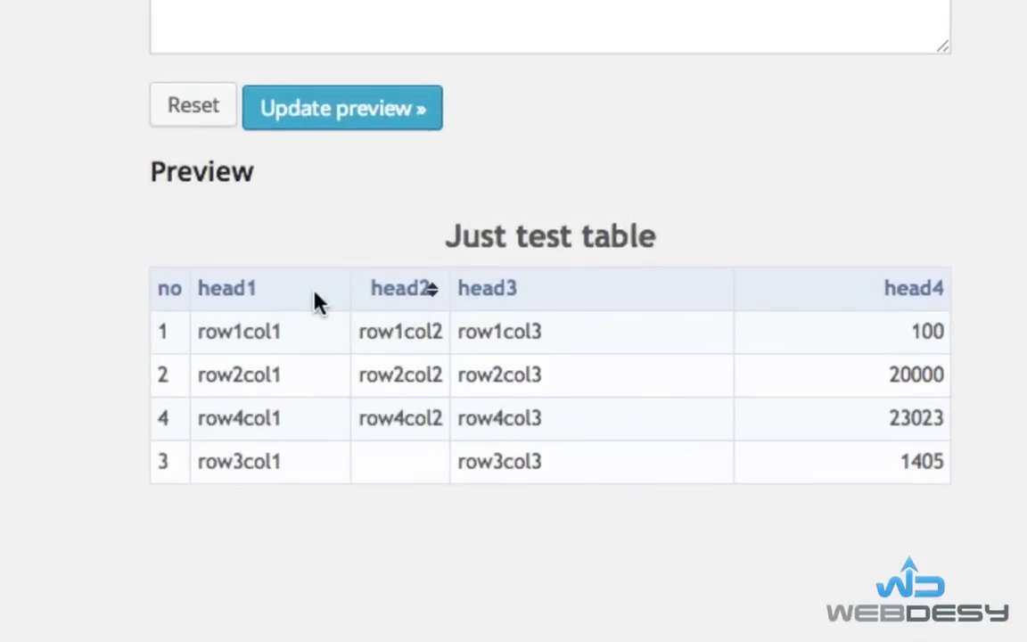
click(295, 294)
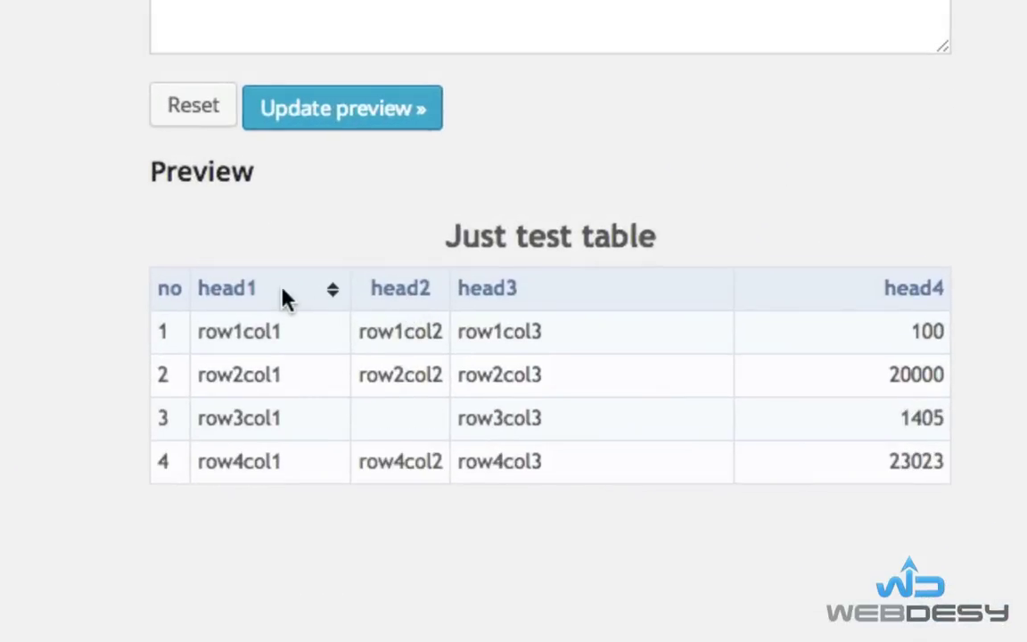
click(172, 297)
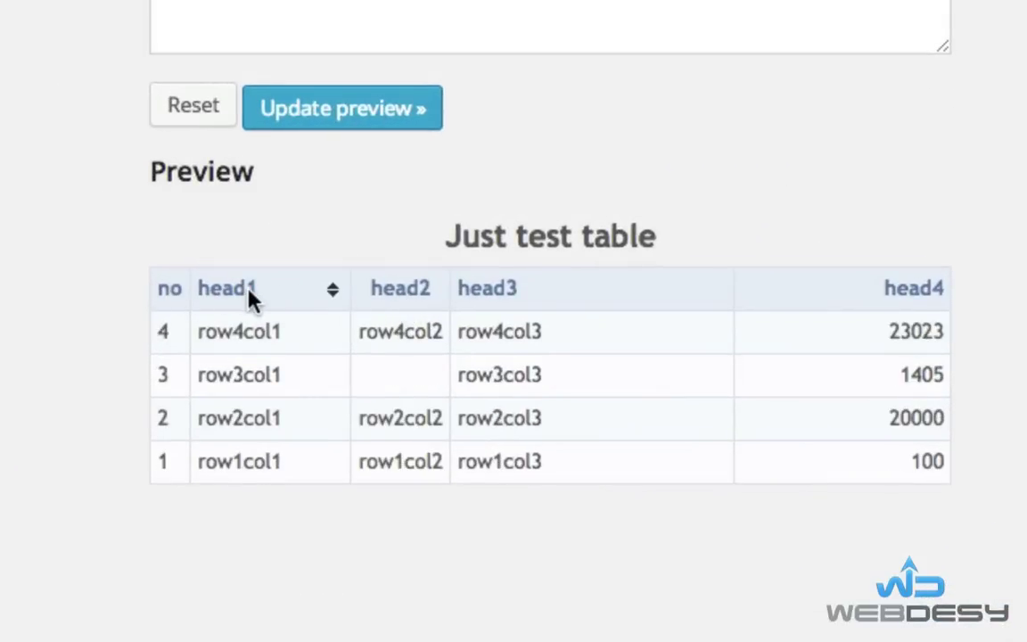
click(414, 290)
scroll(527, 328, up, 5)
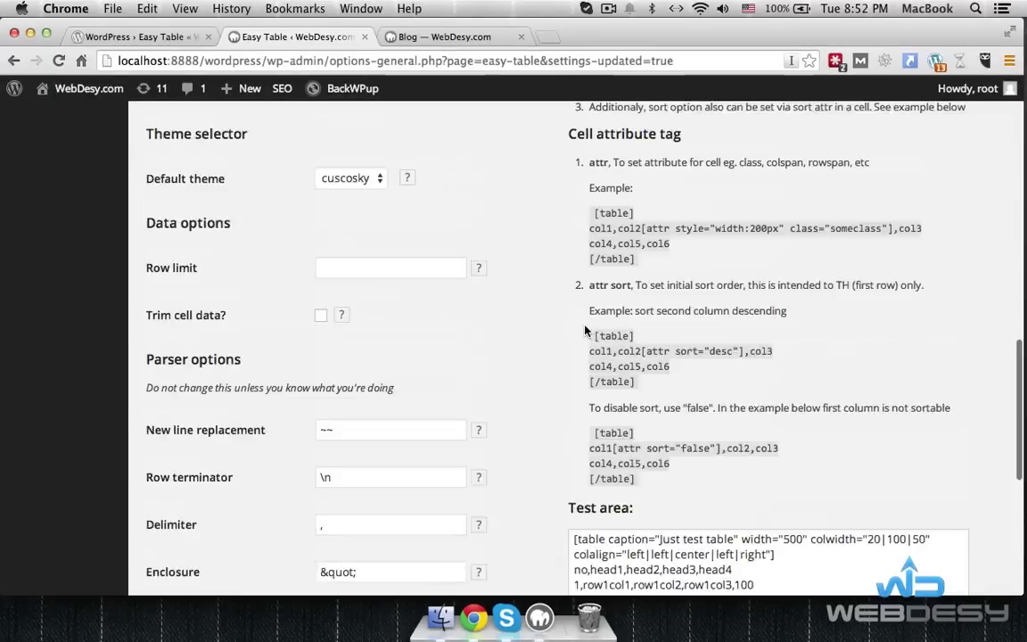
scroll(526, 328, up, 3)
scroll(585, 330, up, 5)
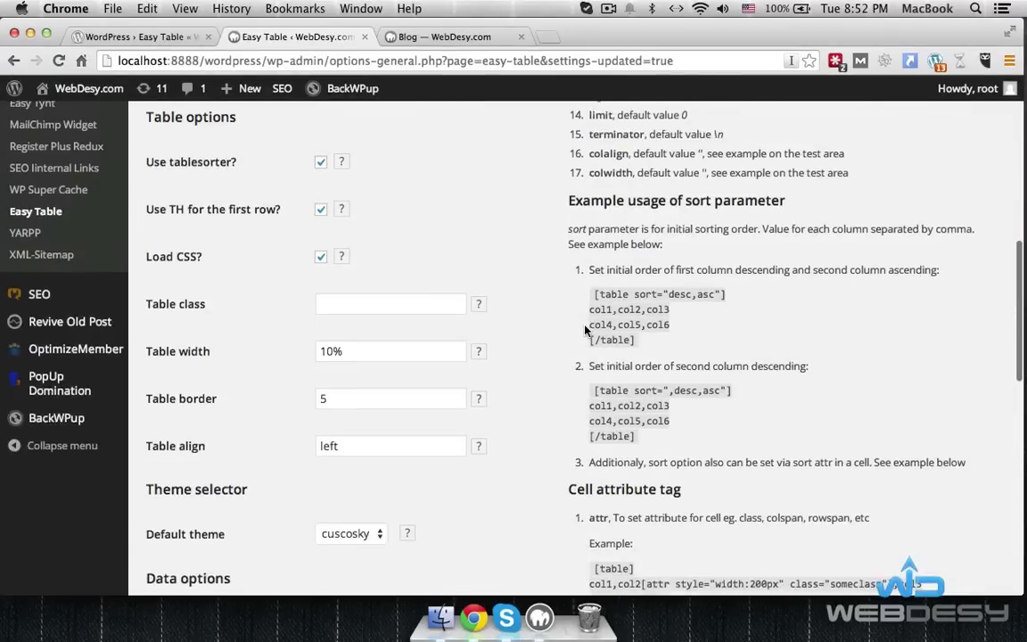
scroll(585, 330, down, 2)
scroll(585, 330, up, 3)
scroll(585, 330, up, 2)
scroll(585, 330, up, 3)
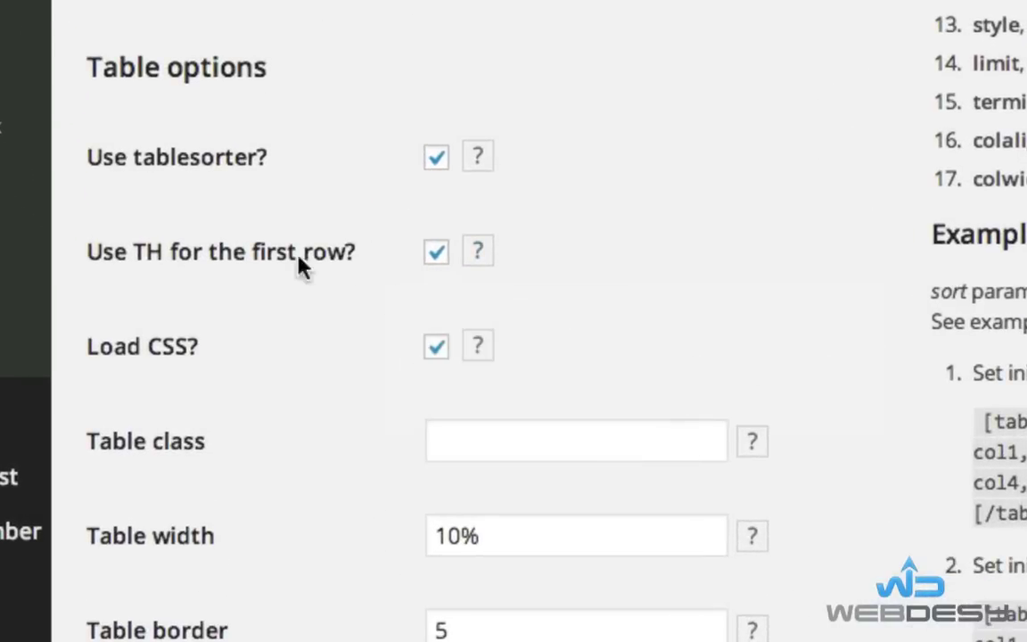
Untick 'Use TH for the first row?' and save the settings.
drag(310, 317, 156, 317)
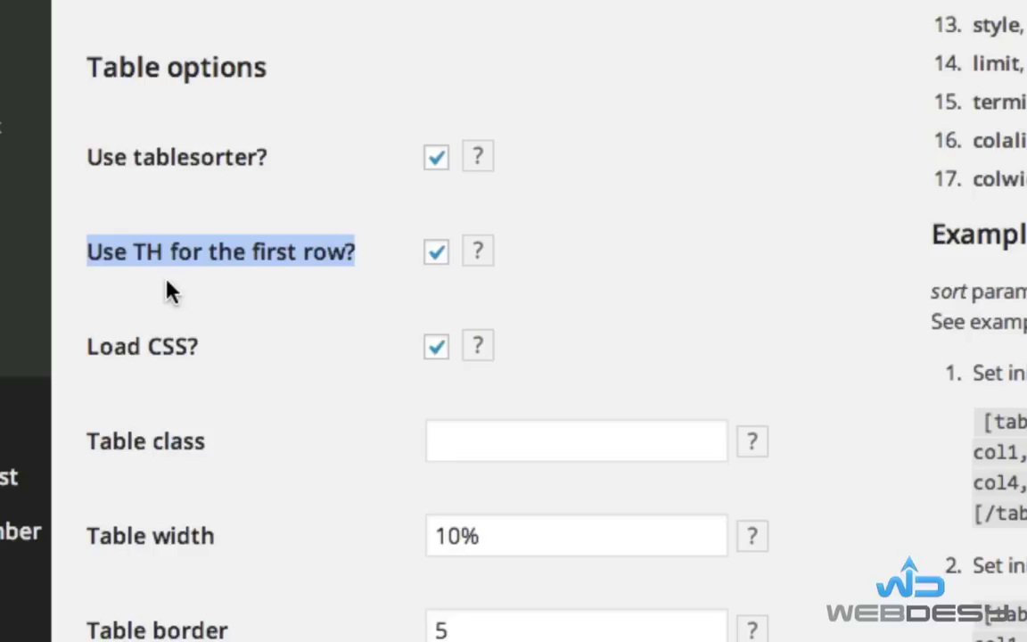
scroll(715, 175, down, 5)
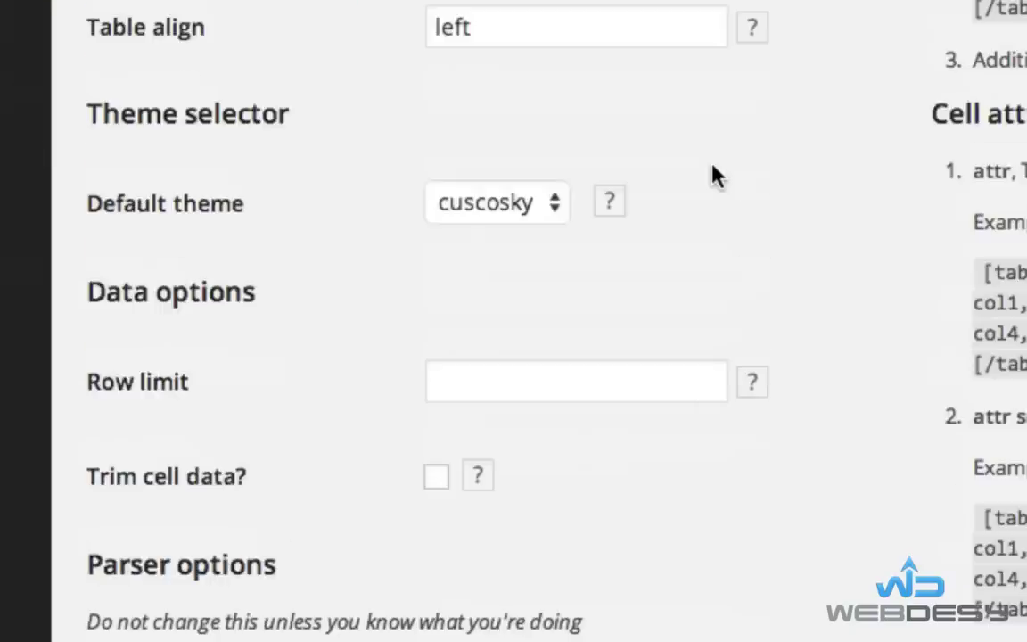
scroll(715, 175, down, 5)
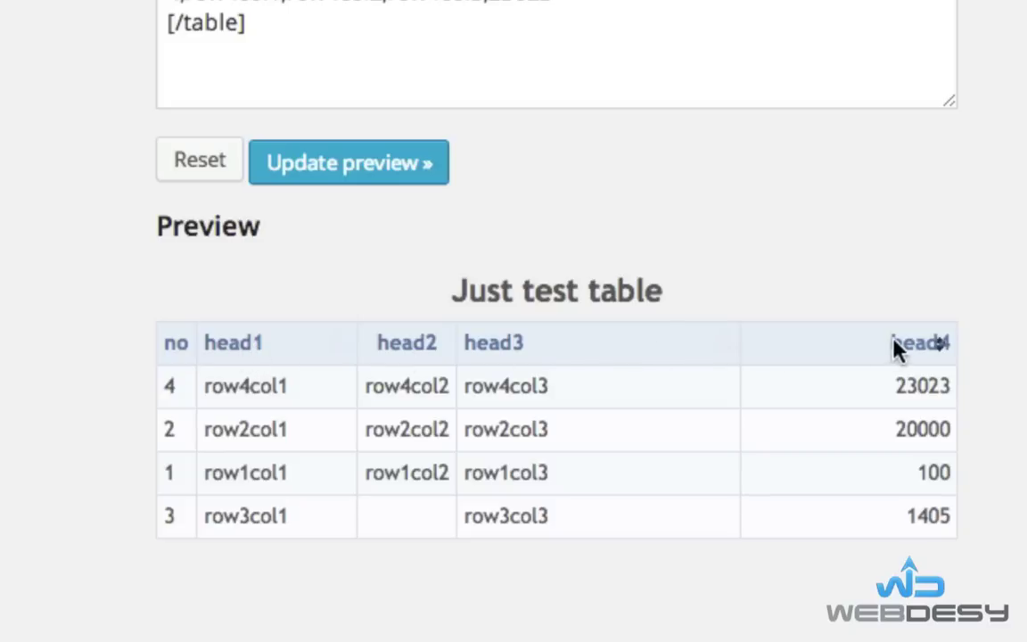
scroll(51, 413, up, 10)
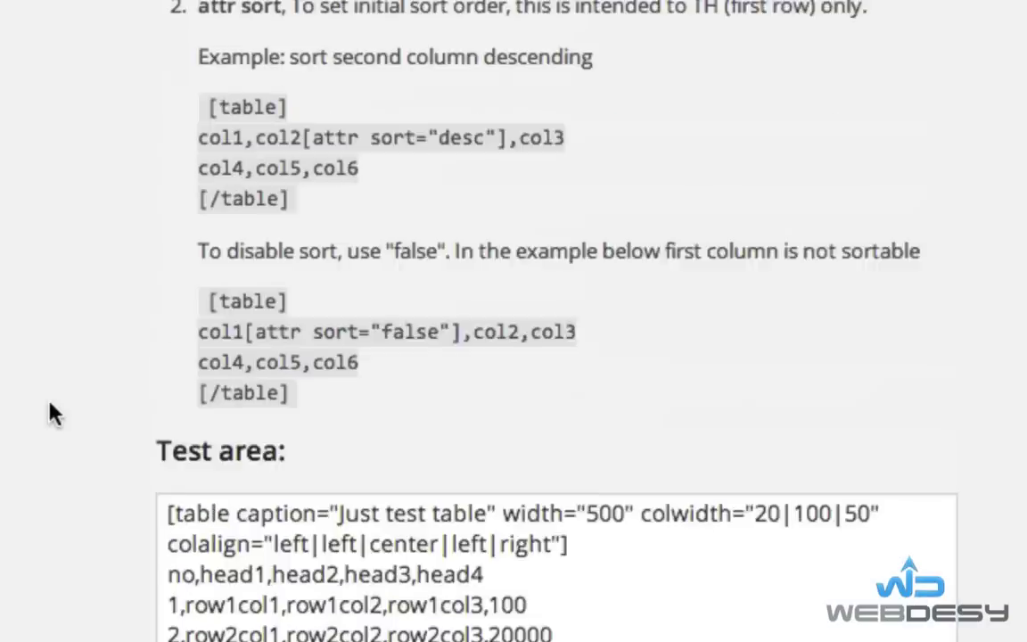
scroll(276, 452, up, 5)
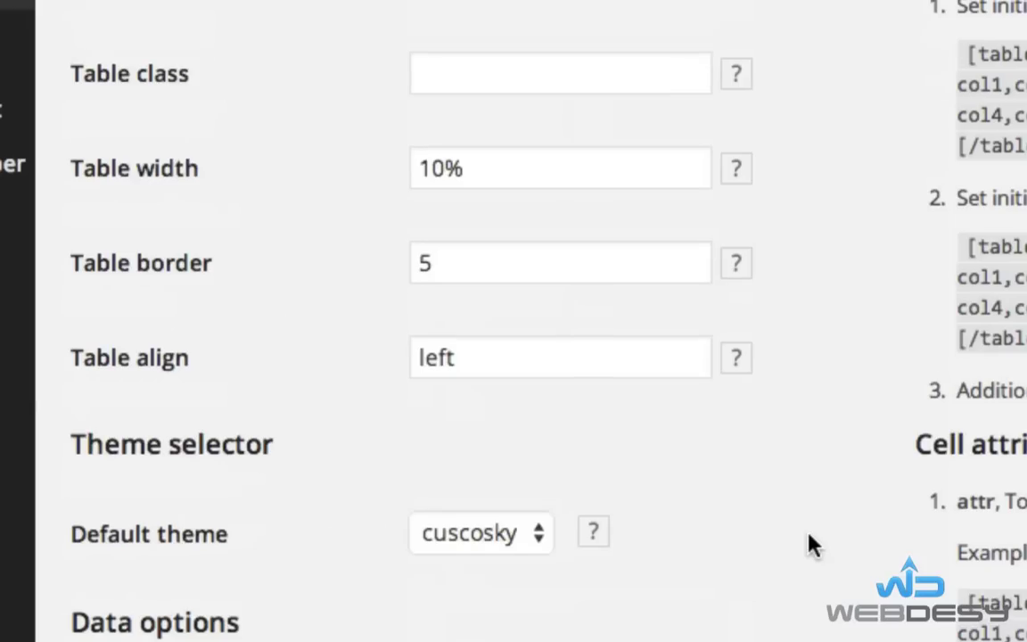
scroll(807, 546, up, 5)
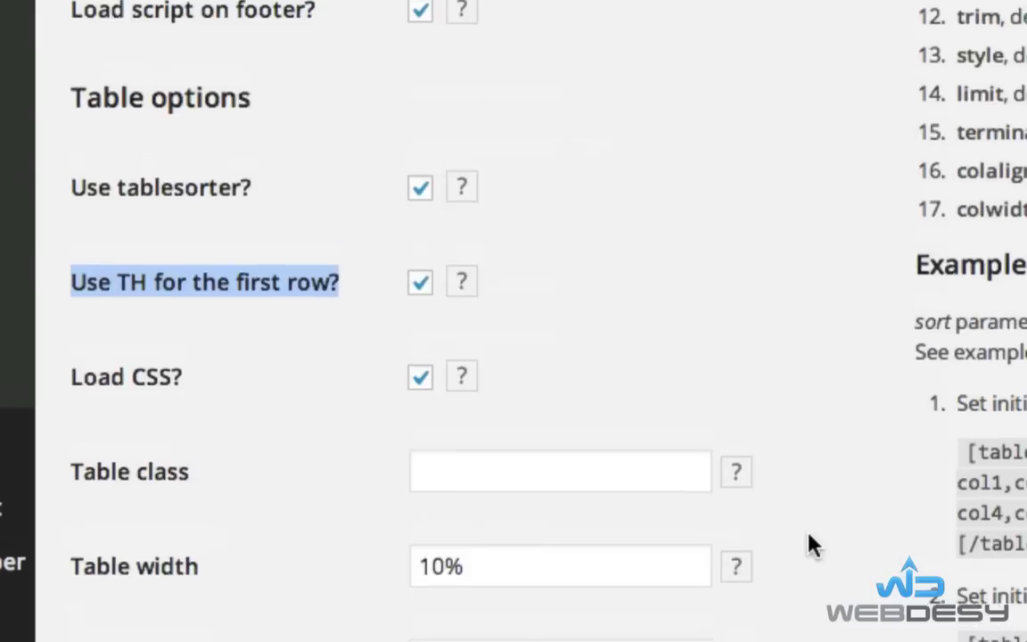
click(423, 301)
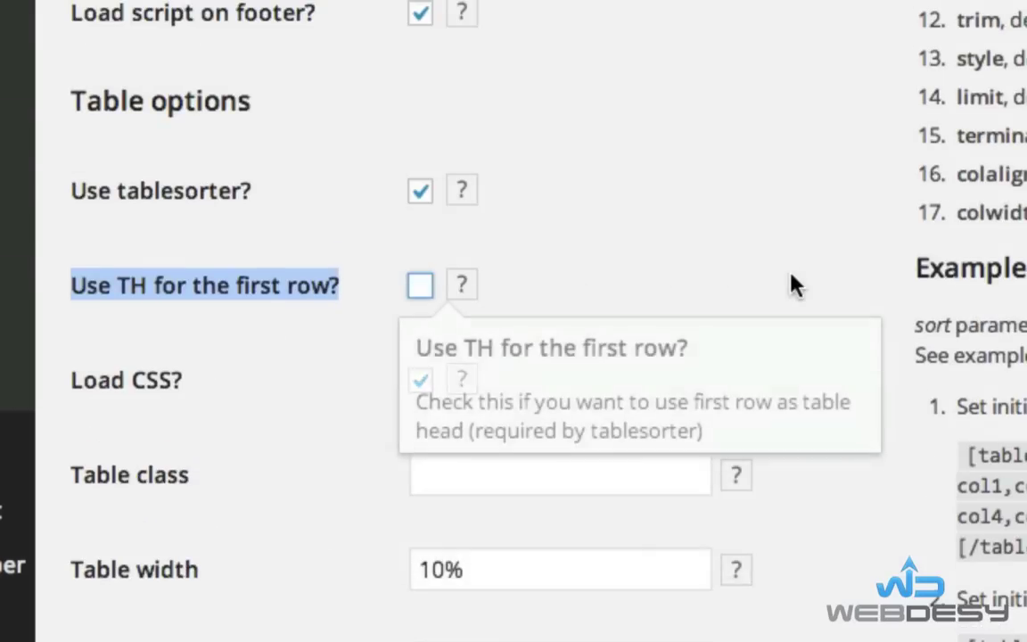
scroll(791, 284, down, 5)
click(123, 378)
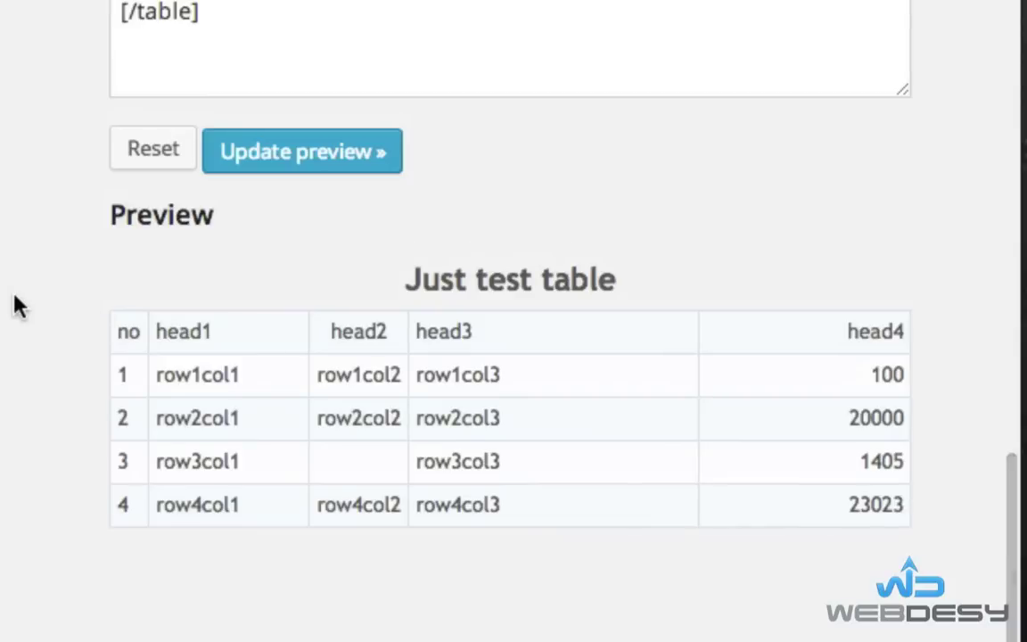
Tick 'Use TH for the first row?' again to restore the header row.
scroll(12, 298, up, 3)
scroll(11, 298, up, 5)
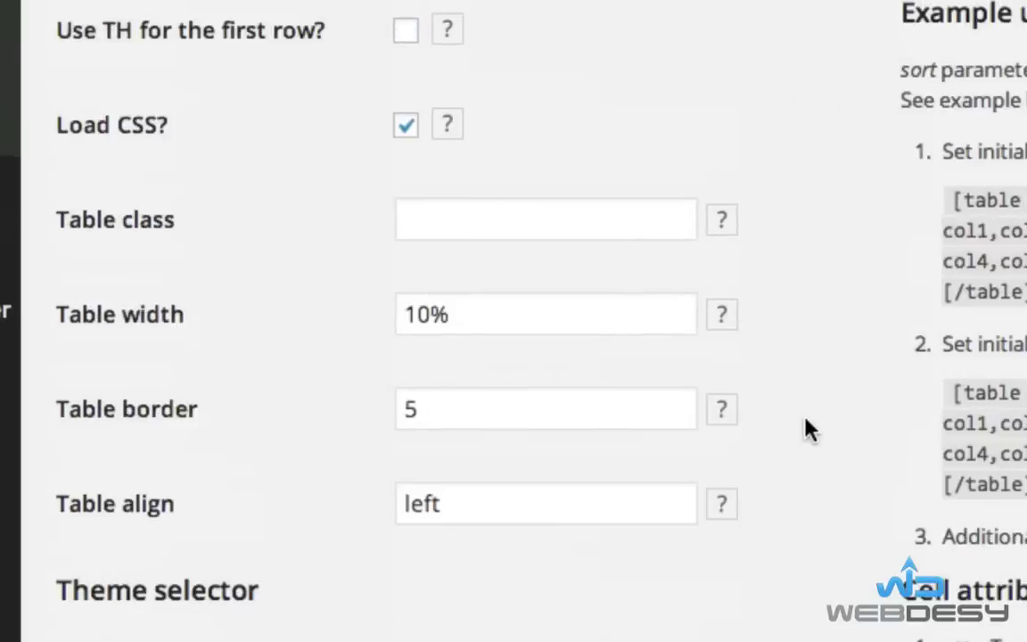
click(404, 270)
scroll(792, 232, down, 3)
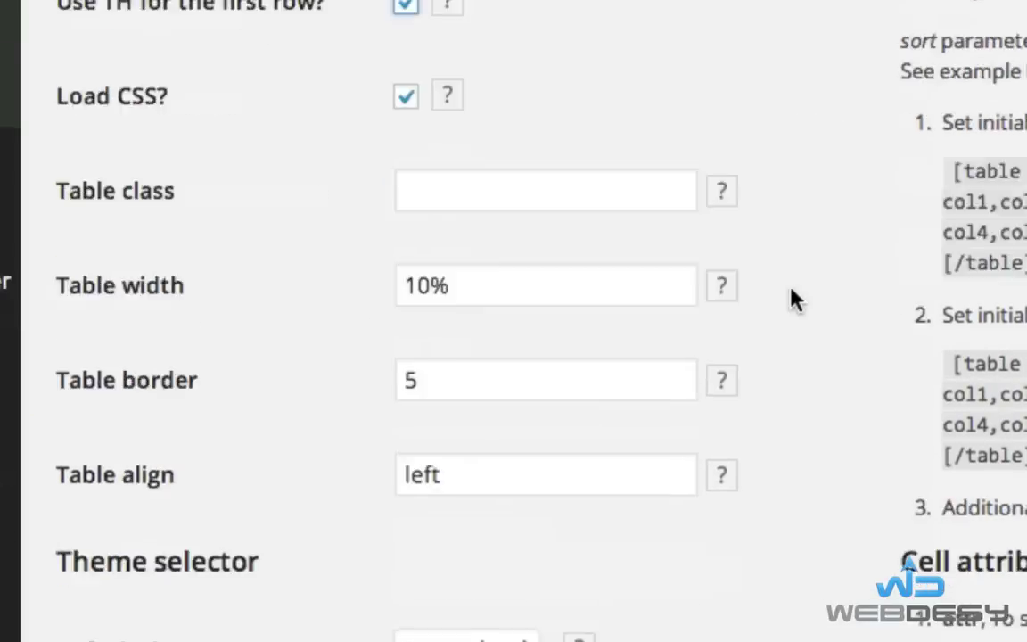
scroll(426, 493, down, 5)
Save the settings with first-row headings restored, bringing back the head1–head4 preview header.
click(100, 365)
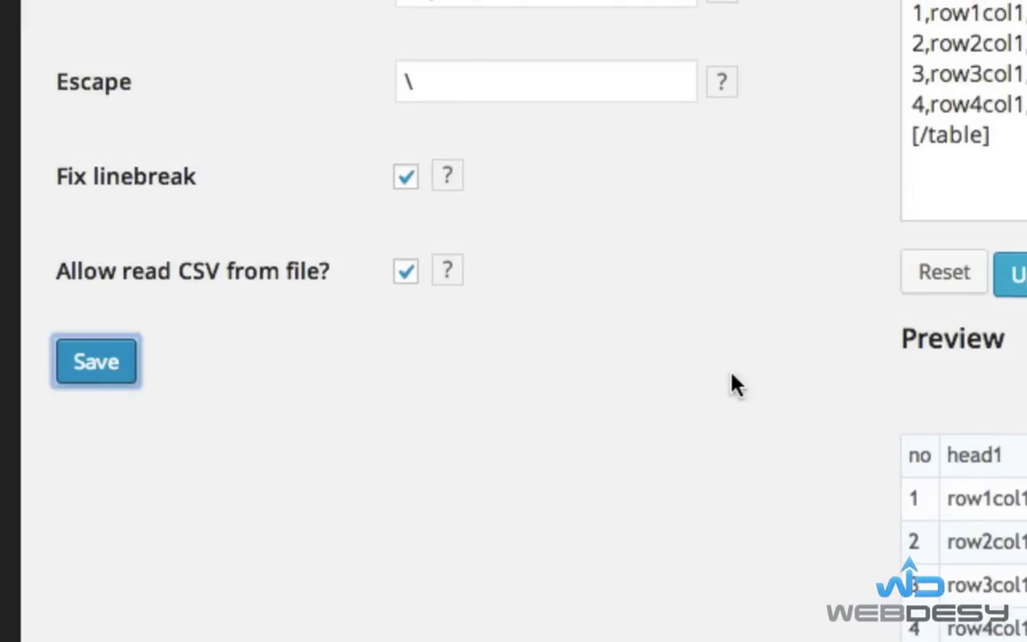
scroll(733, 384, down, 5)
scroll(733, 383, down, 3)
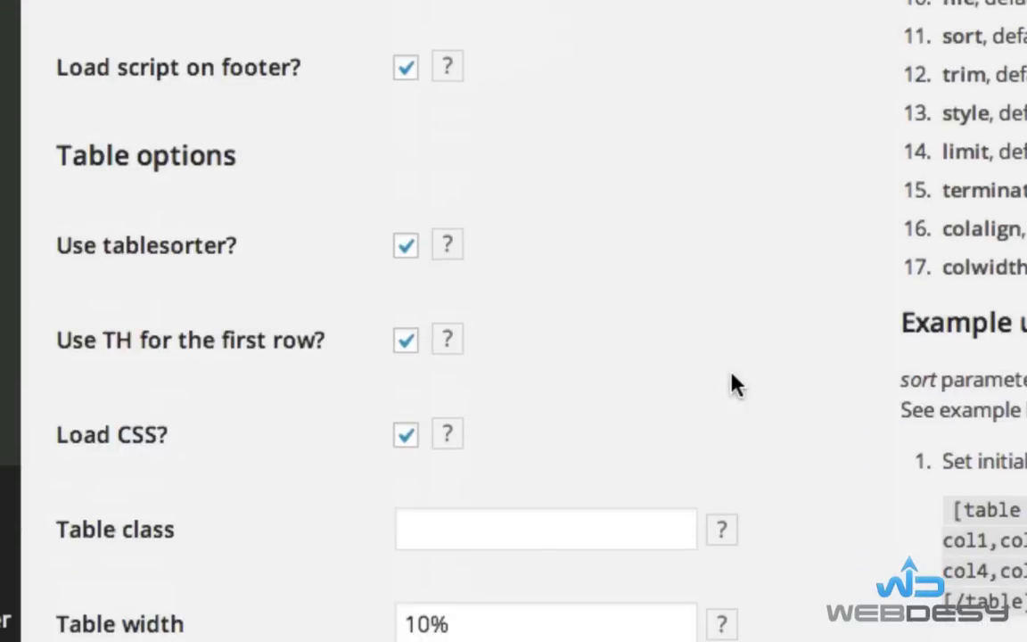
mouse_move(169, 437)
mouse_down()
mouse_move(49, 450)
mouse_move(62, 453)
mouse_up()
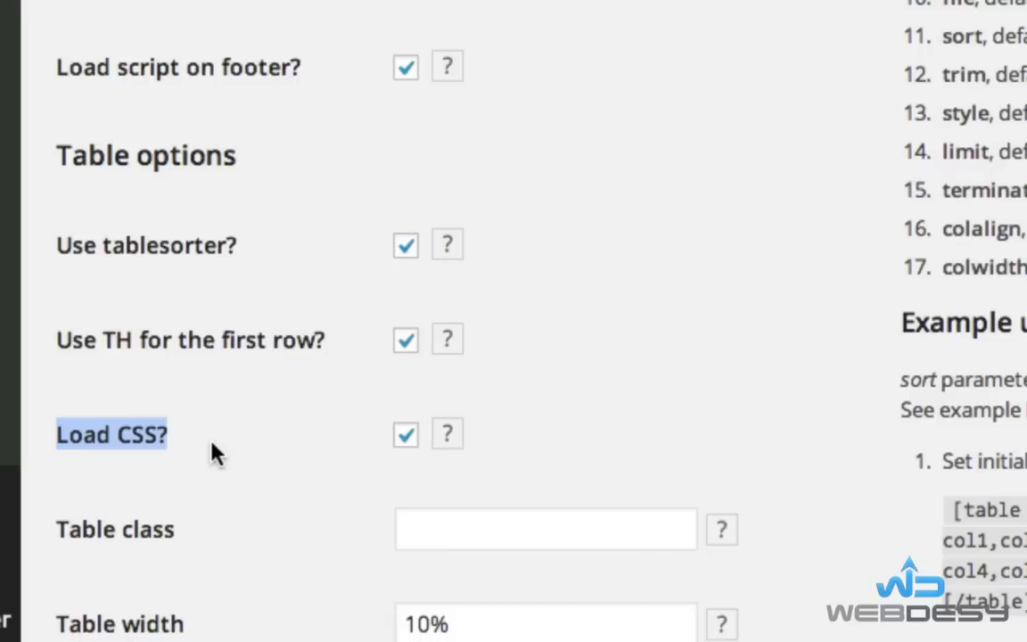
scroll(214, 453, down, 1)
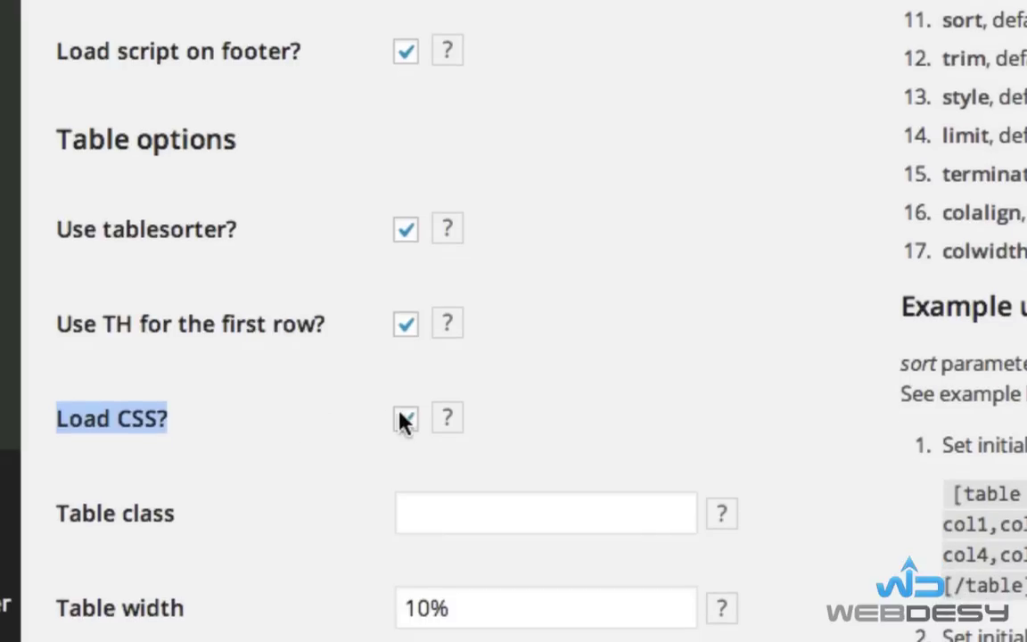
scroll(731, 403, down, 4)
scroll(731, 403, down, 2)
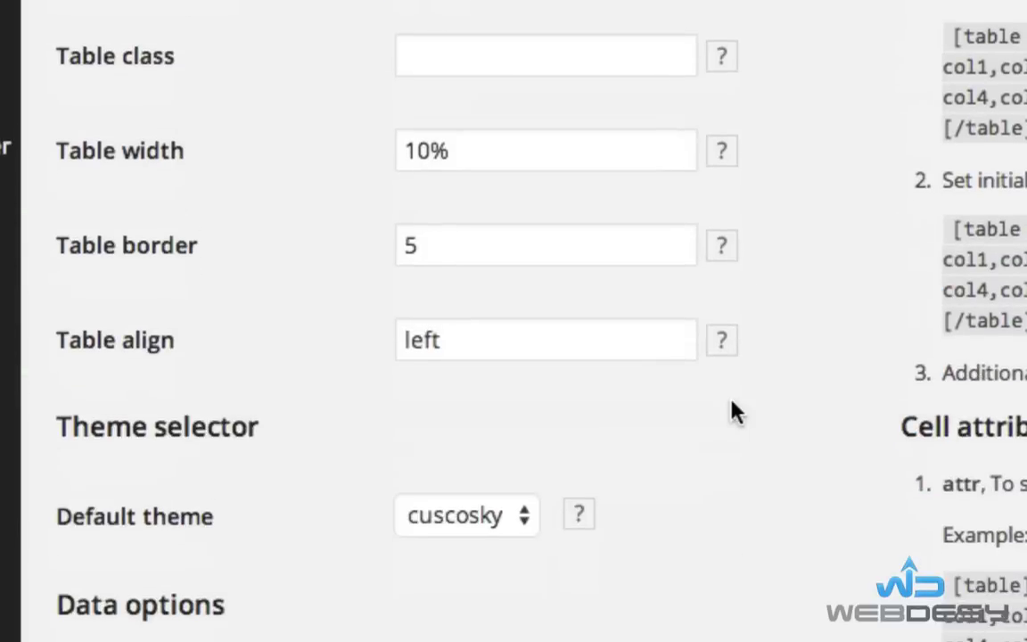
scroll(731, 403, down, 5)
scroll(731, 410, down, 2)
scroll(731, 410, down, 10)
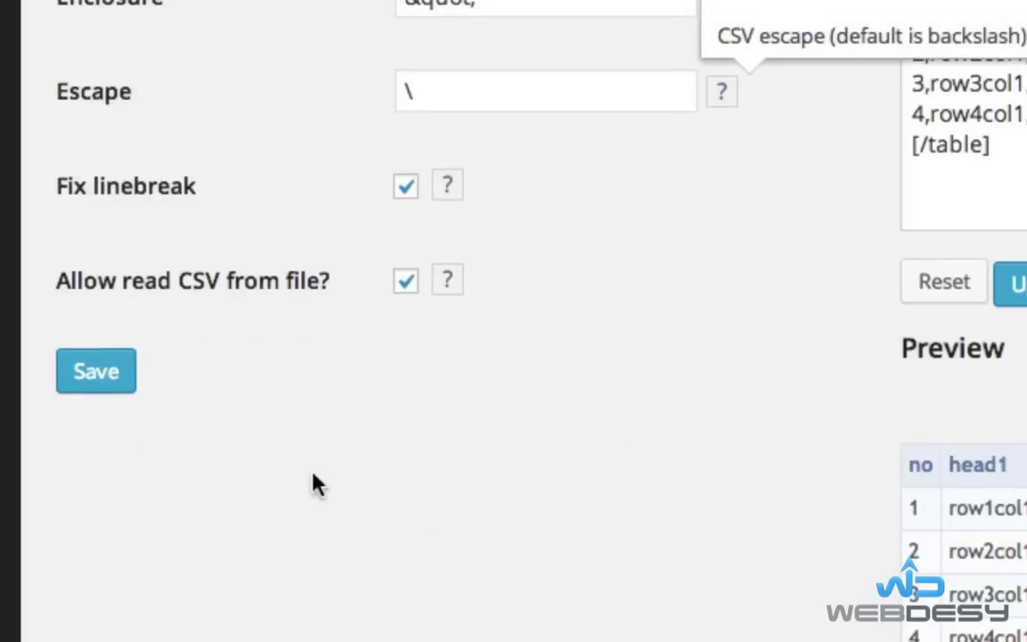
click(81, 373)
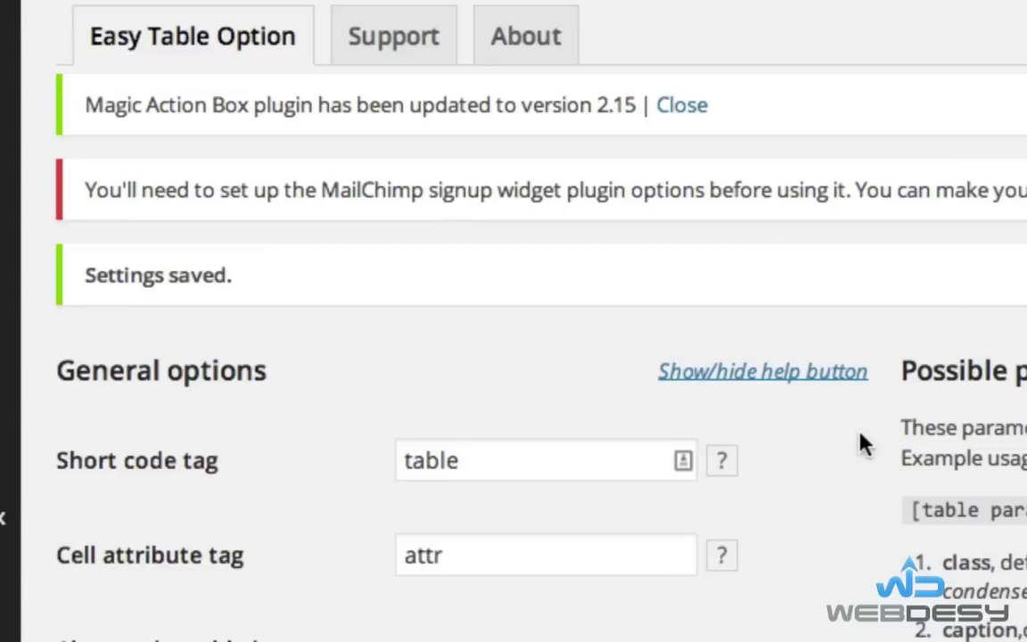
Tick the Load CSS? option so Easy Table uses its built-in table styles.
scroll(861, 443, down, 10)
scroll(861, 443, down, 6)
scroll(861, 443, down, 6)
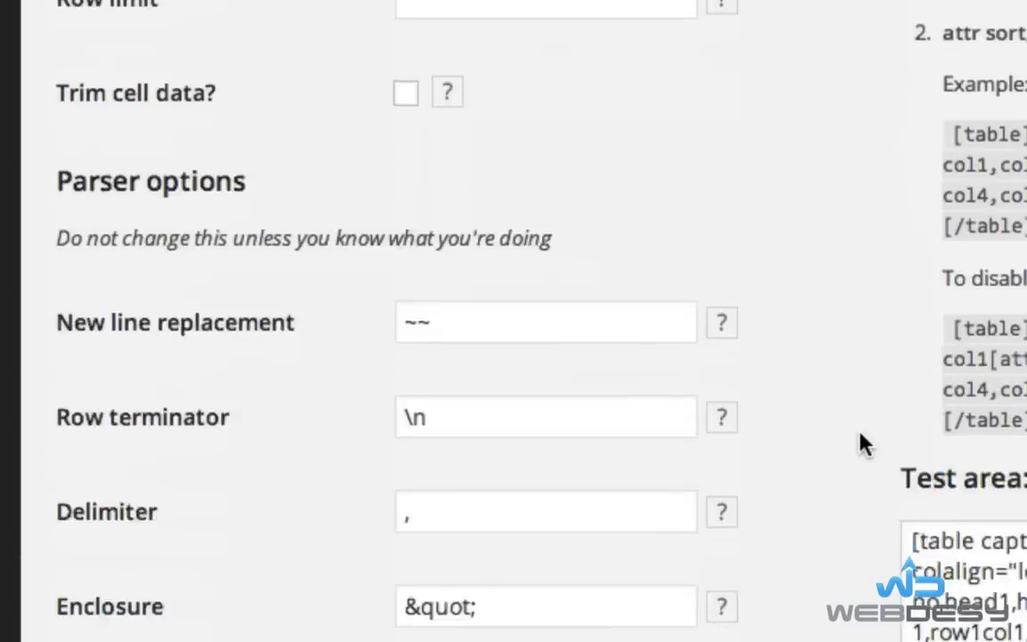
scroll(862, 444, down, 8)
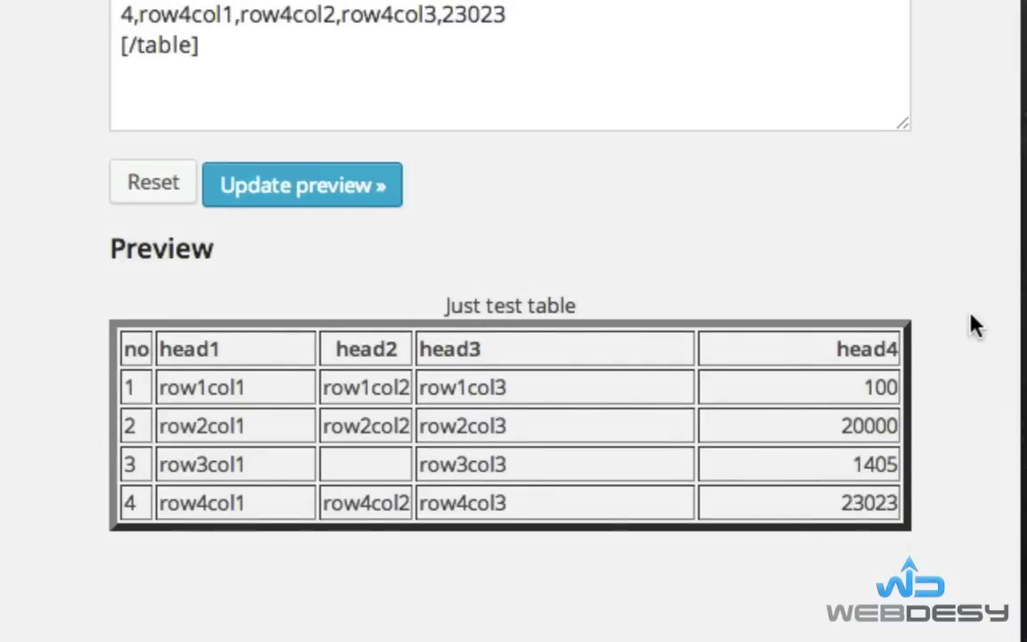
scroll(831, 85, down, 1)
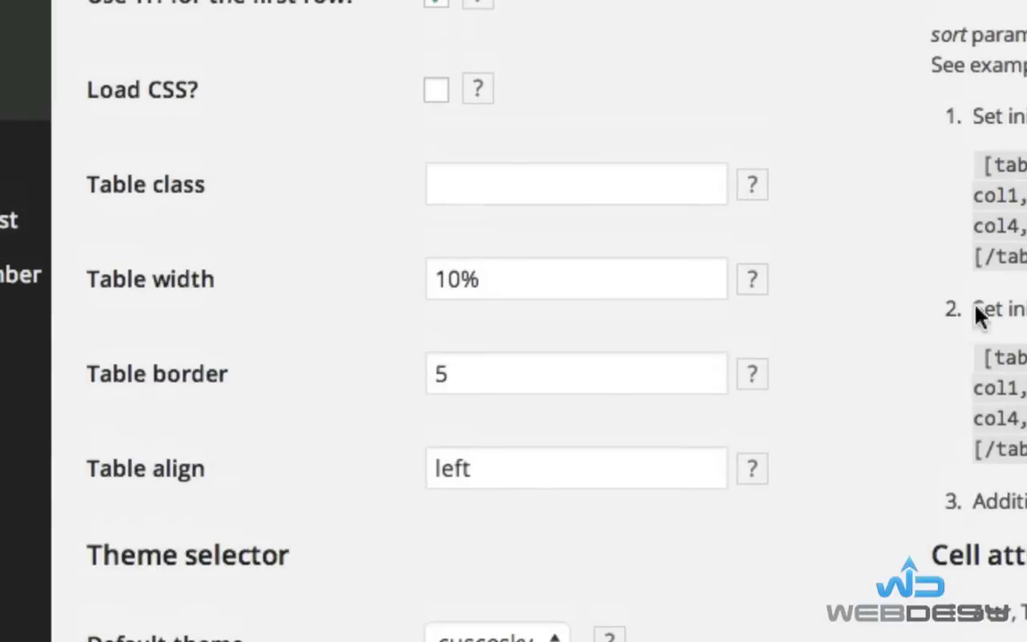
scroll(978, 316, up, 1)
click(442, 209)
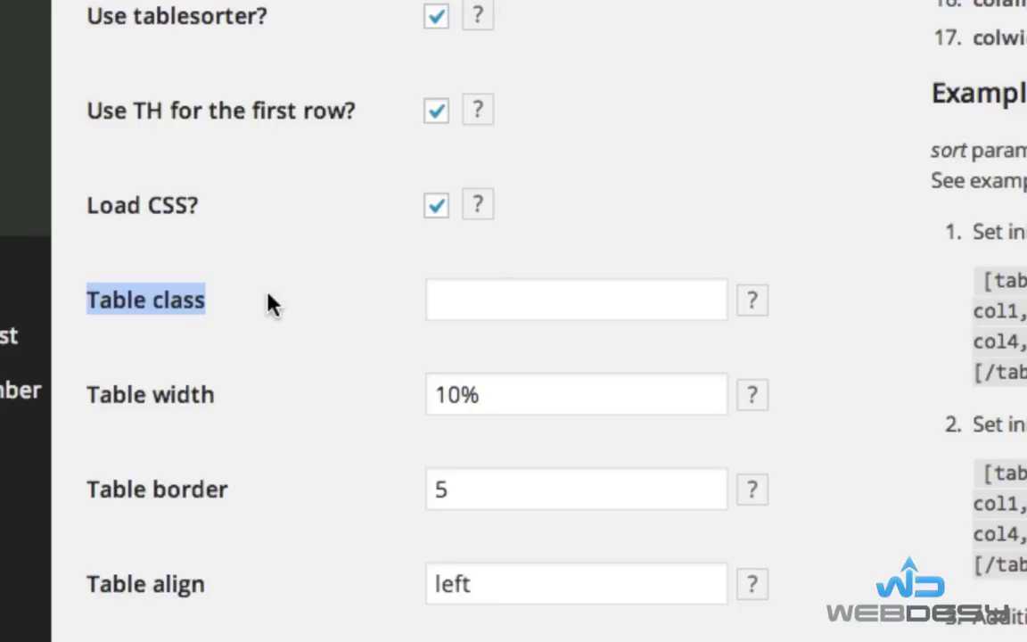
Change Table width from 10% to 100%, leaving Table border at 5.
click(485, 309)
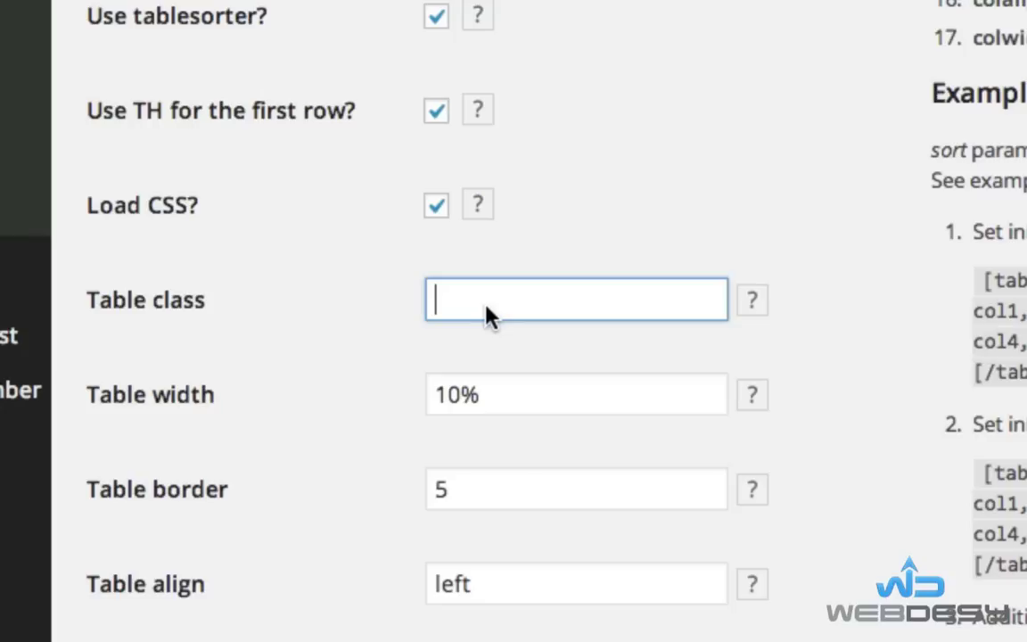
mouse_move(752, 395)
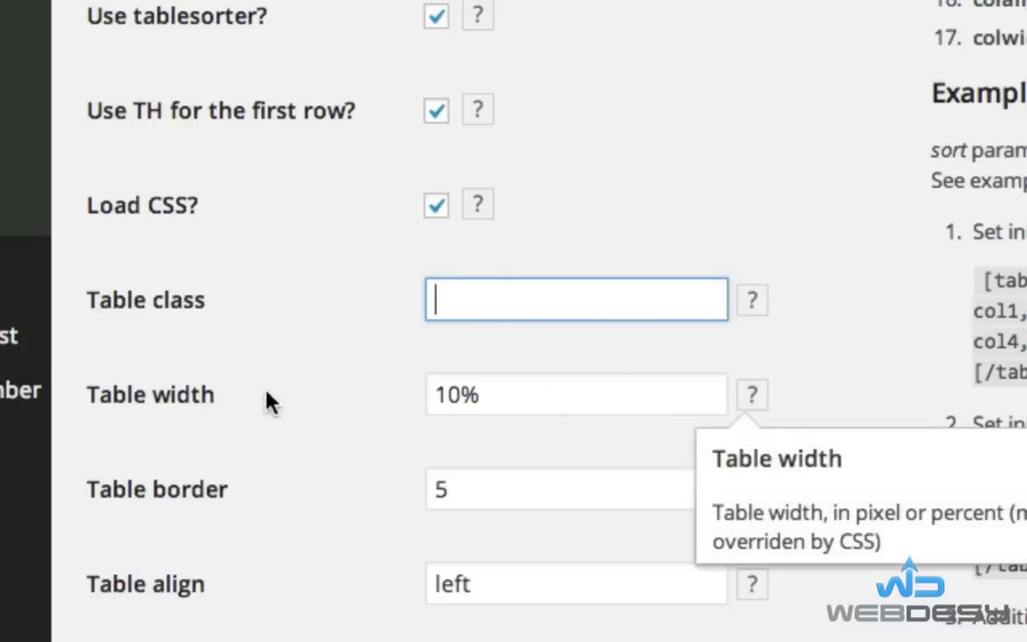
drag(300, 393, 168, 394)
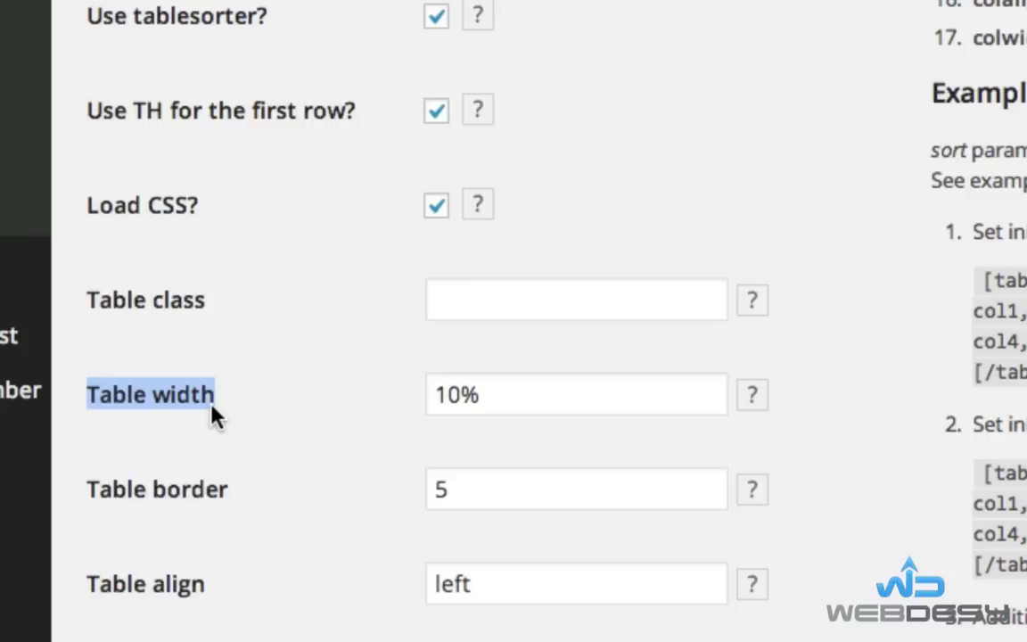
text(0)
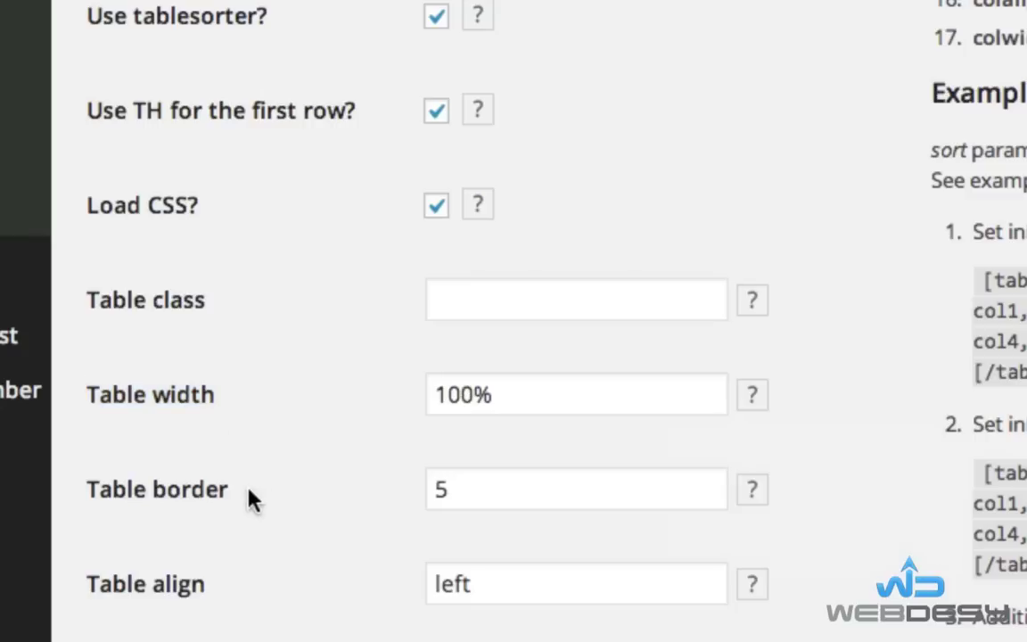
drag(112, 512, 89, 509)
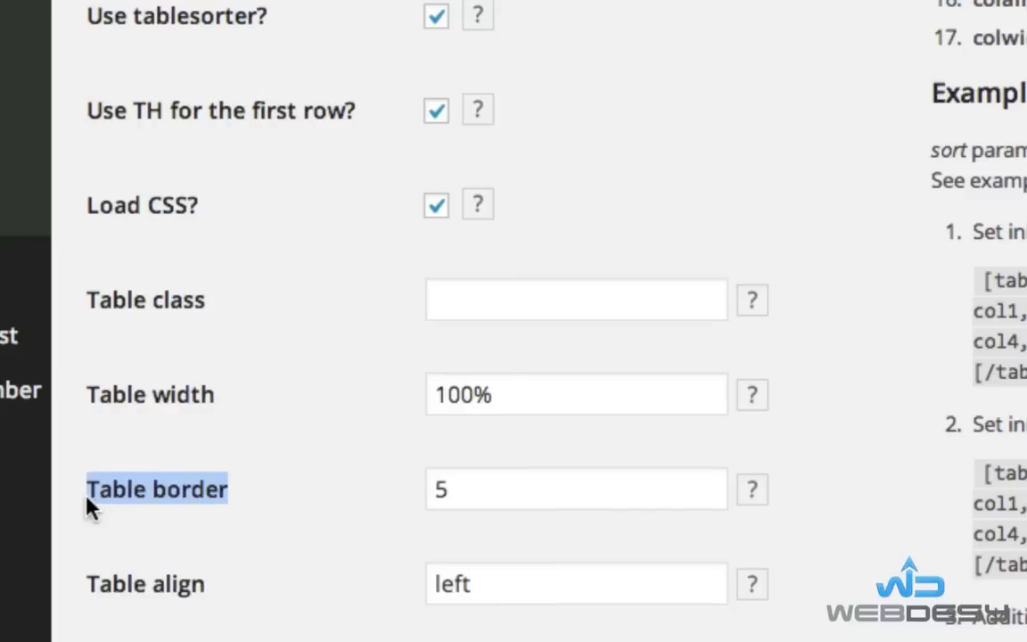
click(451, 504)
double_click(433, 498)
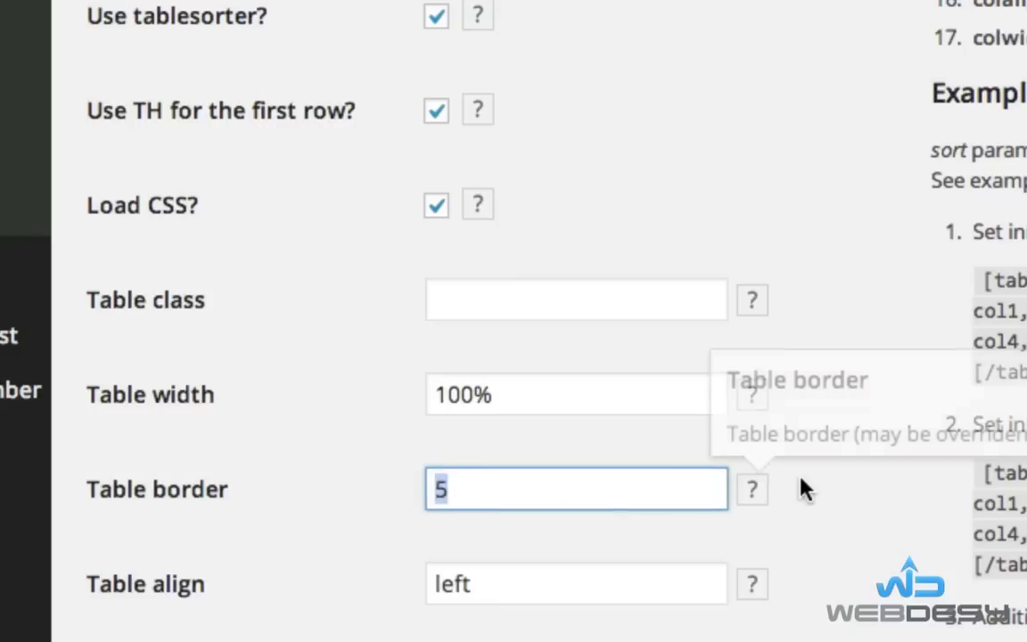
scroll(803, 535, down, 10)
scroll(802, 489, down, 5)
scroll(803, 489, down, 1)
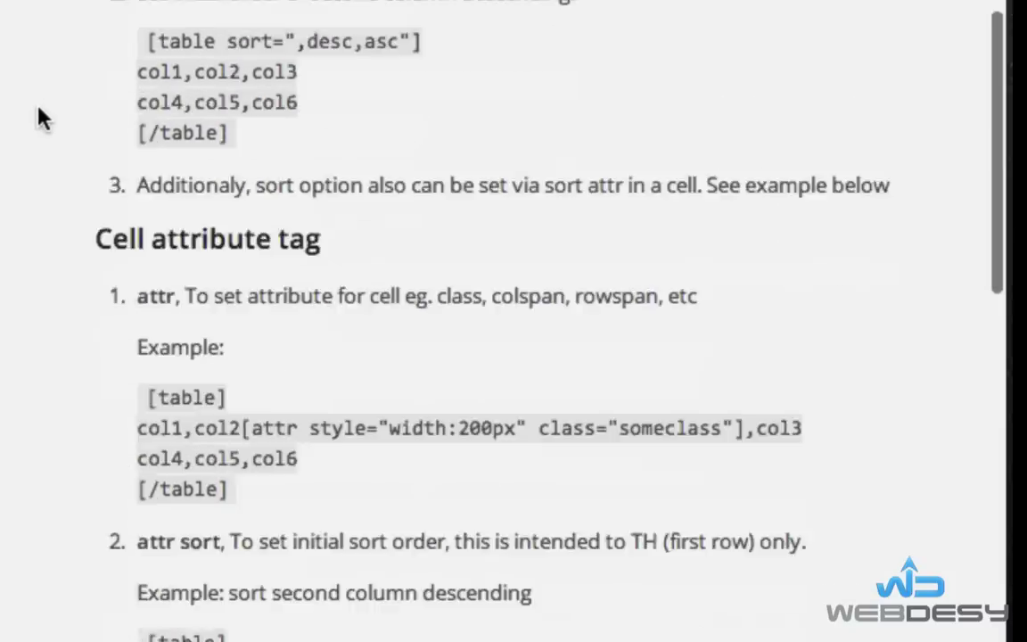
Replace 'left' with 'right' in the Table align field and save.
drag(217, 242, 66, 238)
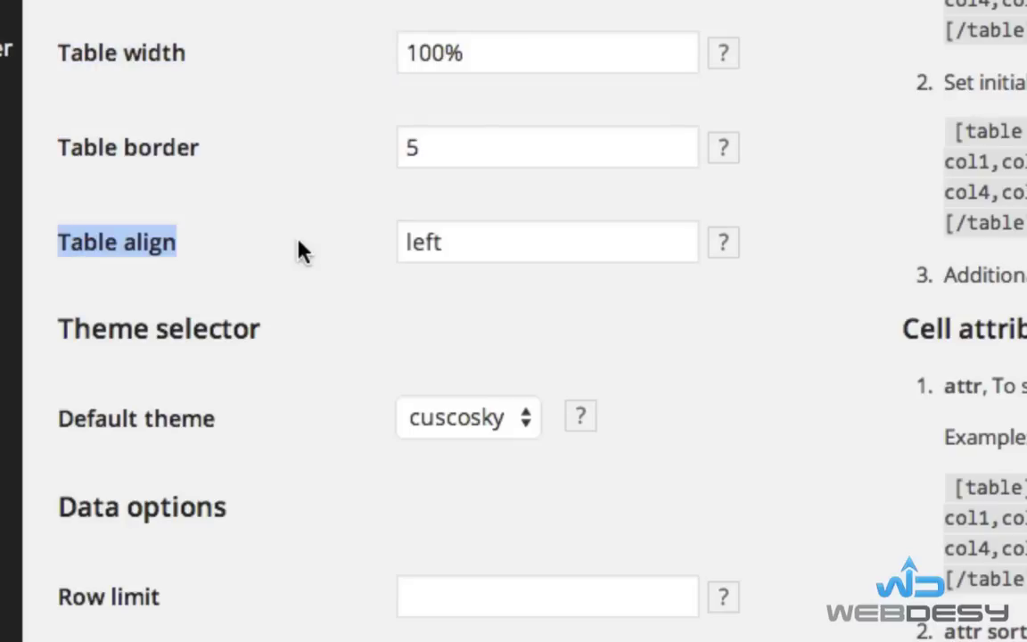
drag(446, 247, 373, 244)
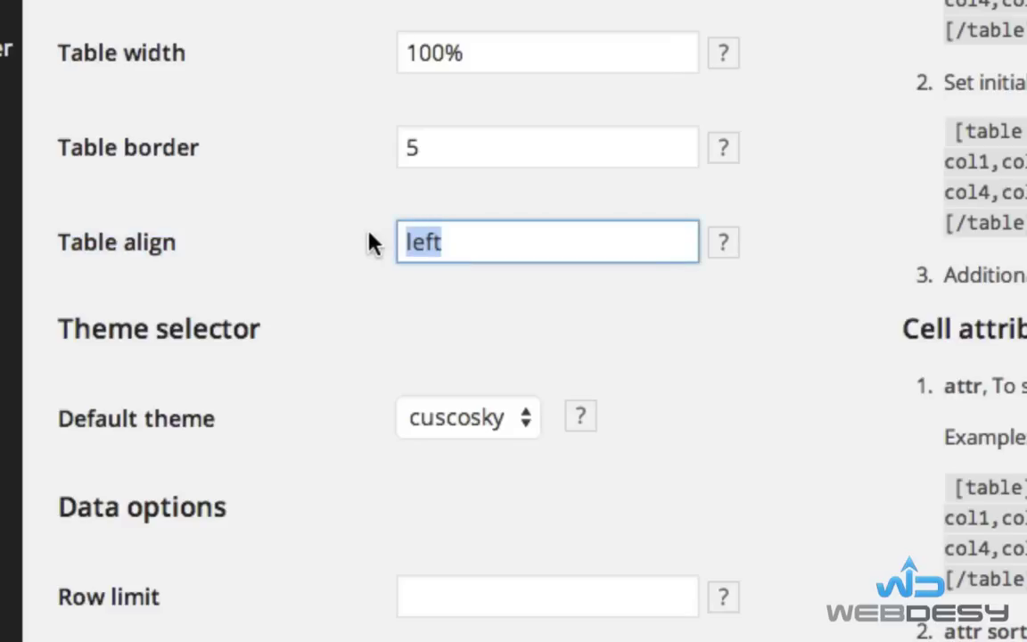
text(right)
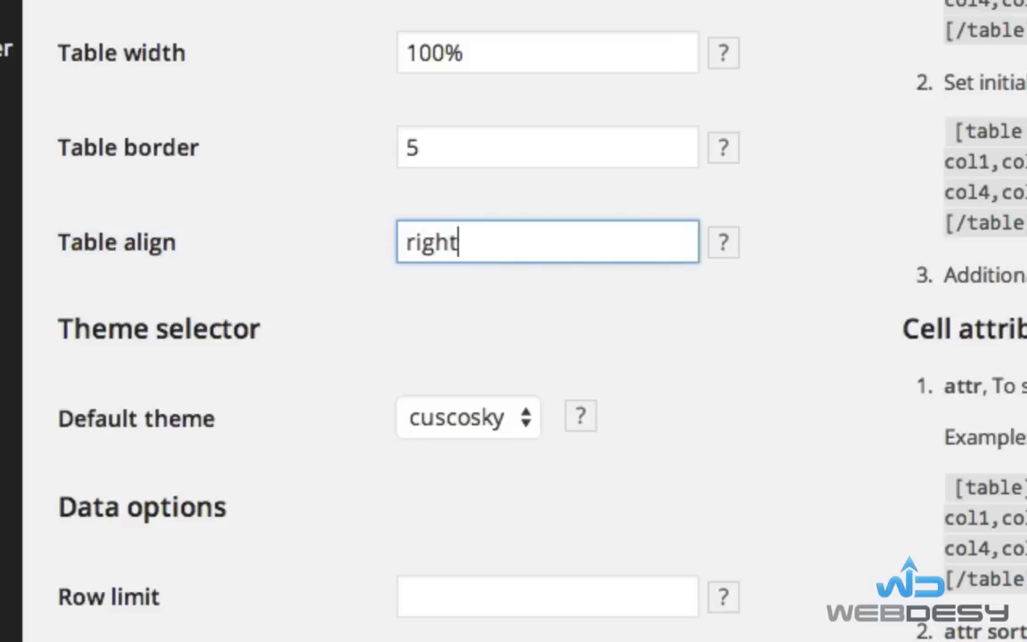
scroll(671, 257, down, 10)
scroll(671, 257, up, 2)
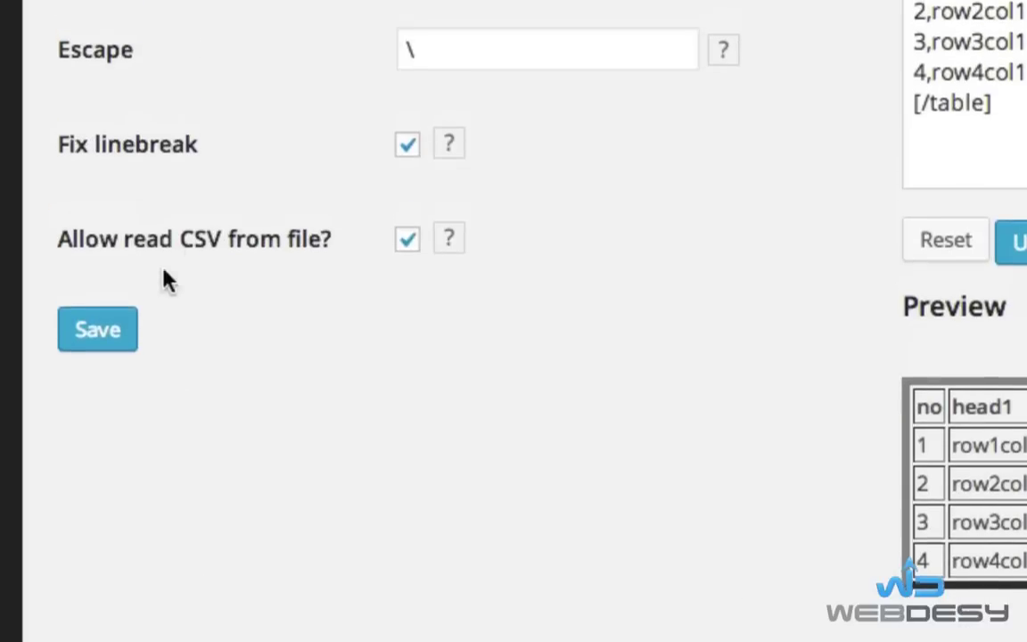
click(103, 342)
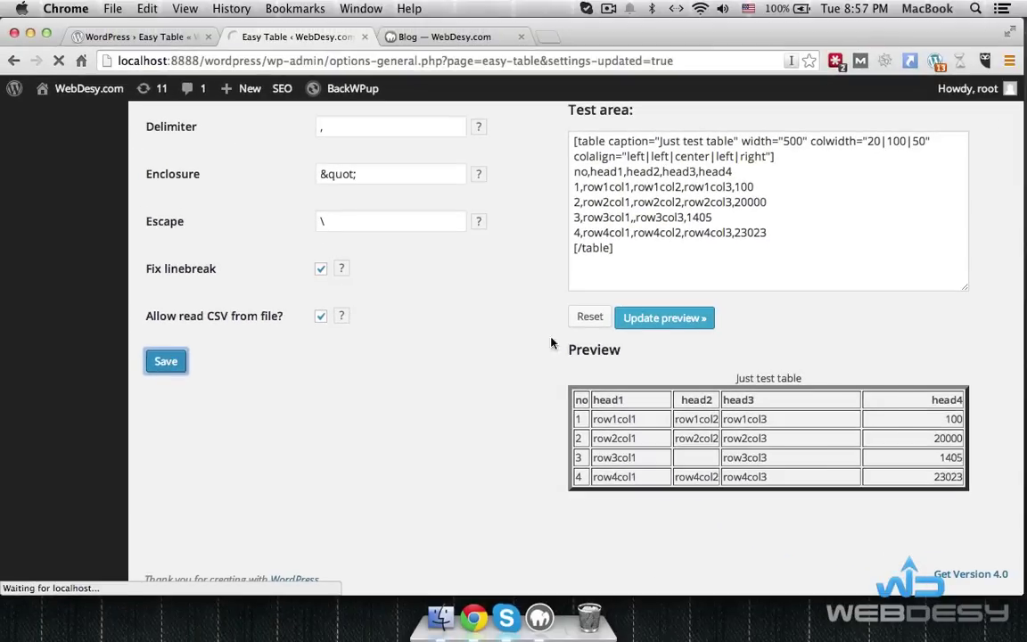
Copy the sample table shortcode from the Easy Table settings.
drag(628, 254, 555, 125)
key(super+c)
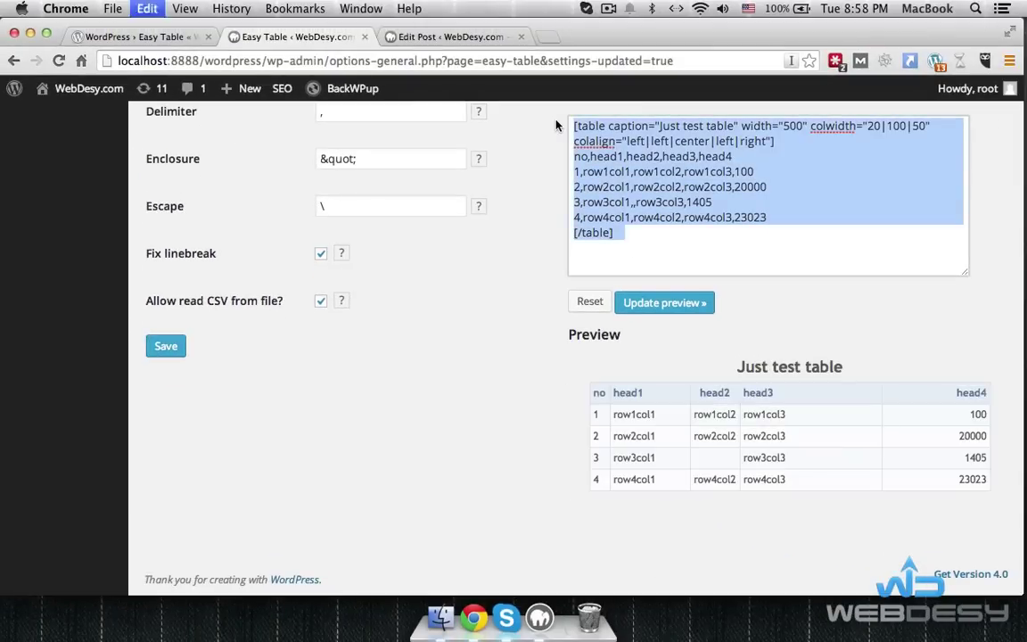
click(437, 37)
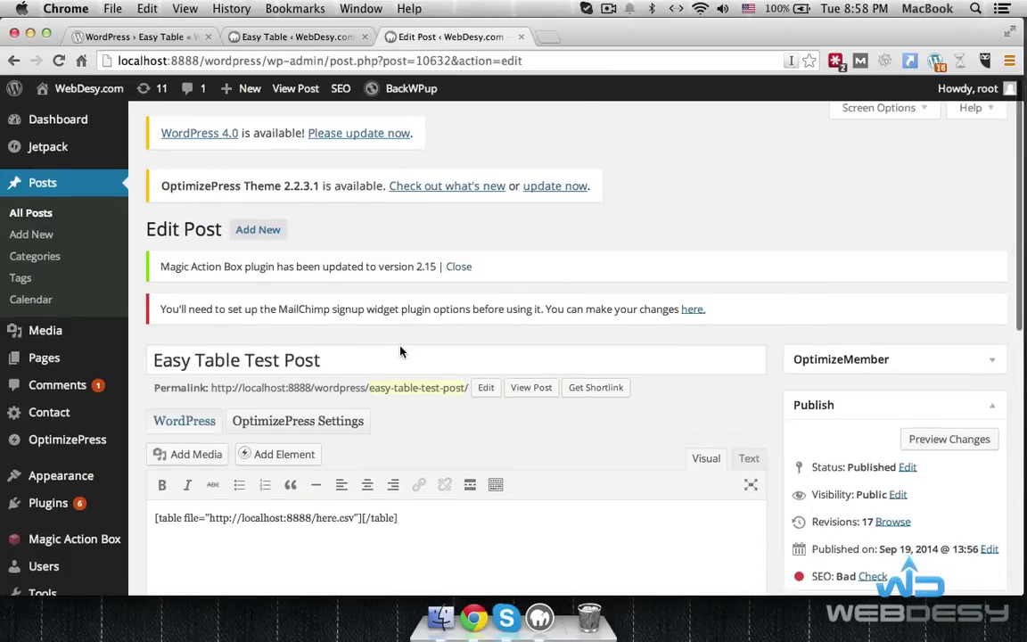
Paste it over the post's CSV-file shortcode, update the post and view it.
scroll(401, 352, down, 5)
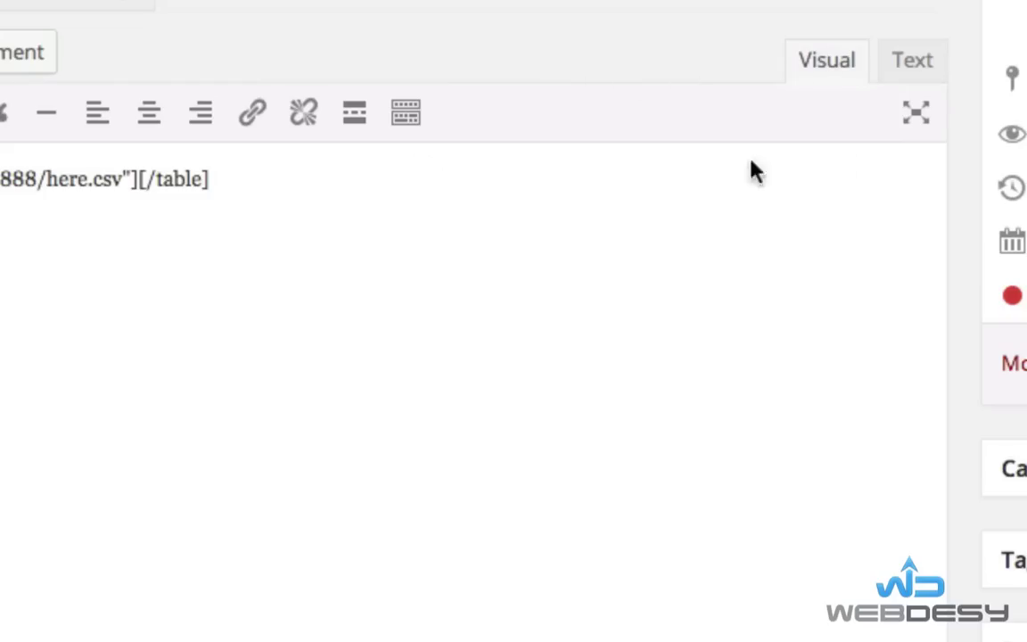
drag(356, 185, 0, 179)
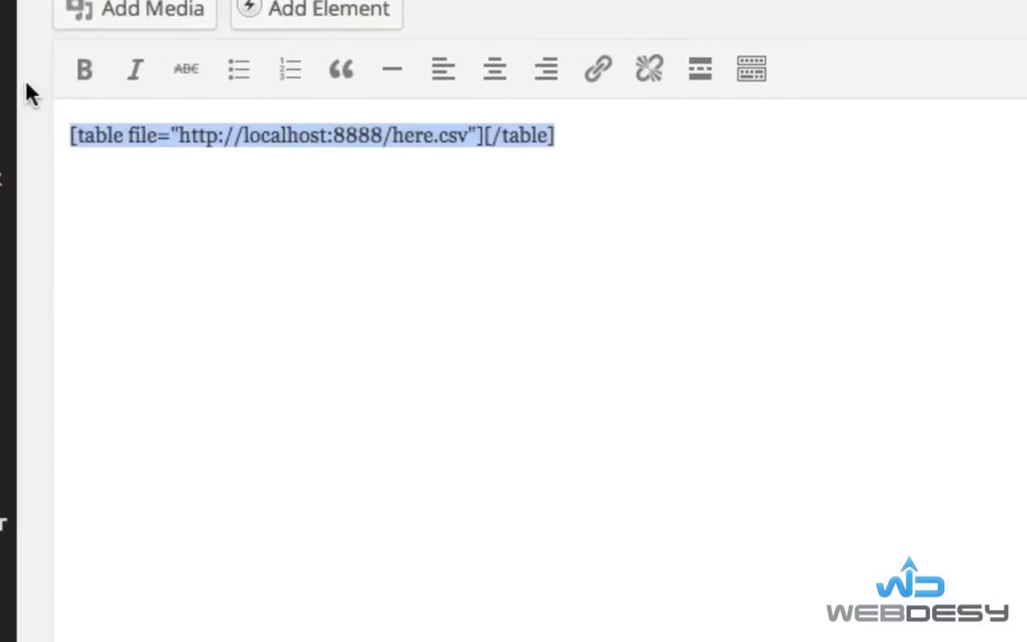
key(ctrl+v)
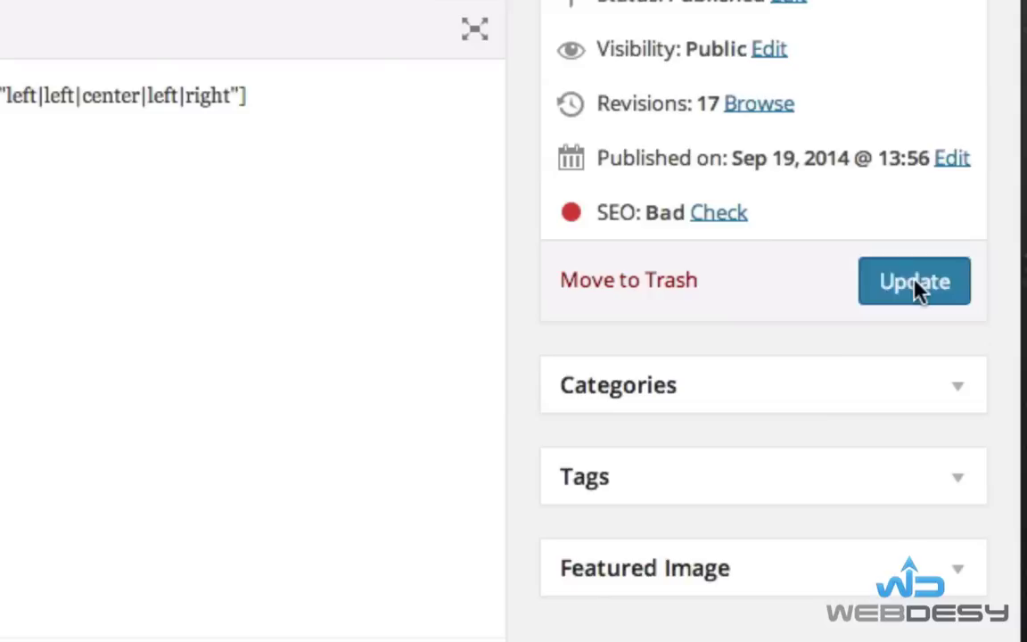
click(916, 283)
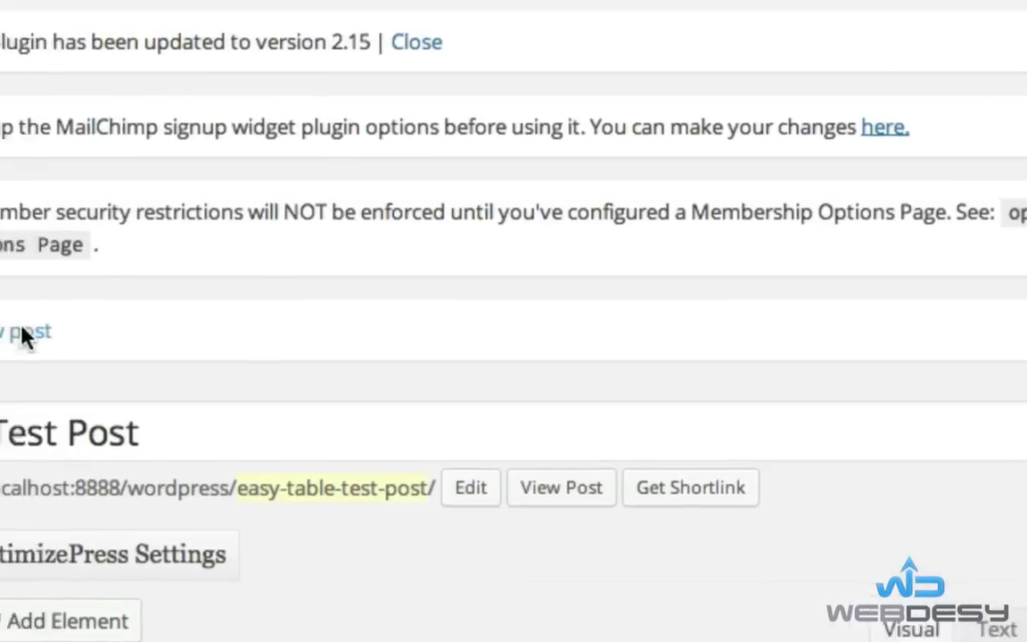
click(243, 474)
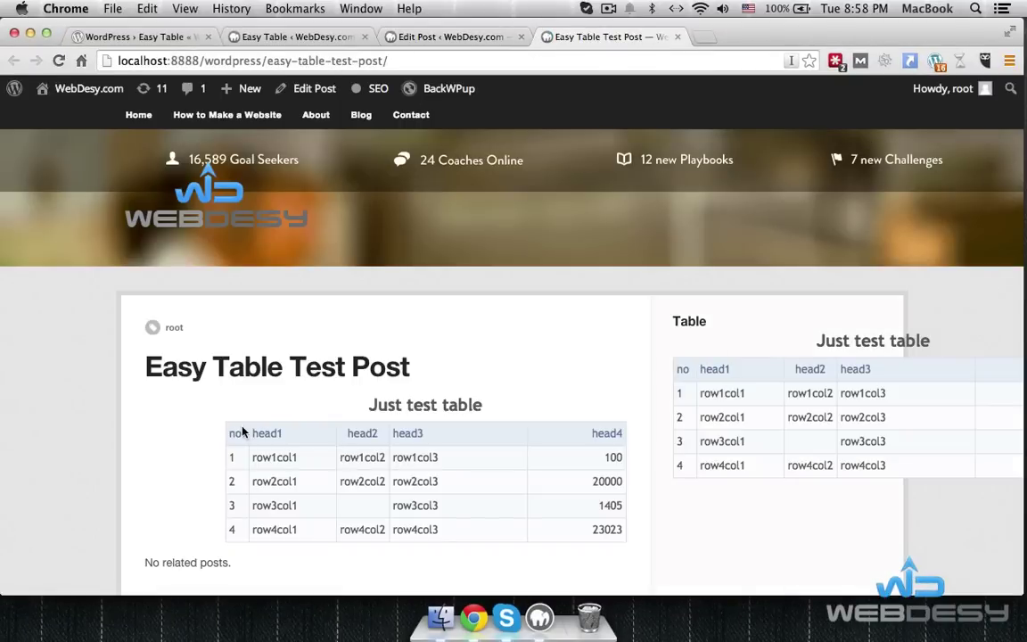
Change Table align from 'right' to 'left', save, and reload the post to confirm.
click(303, 37)
scroll(509, 259, up, 5)
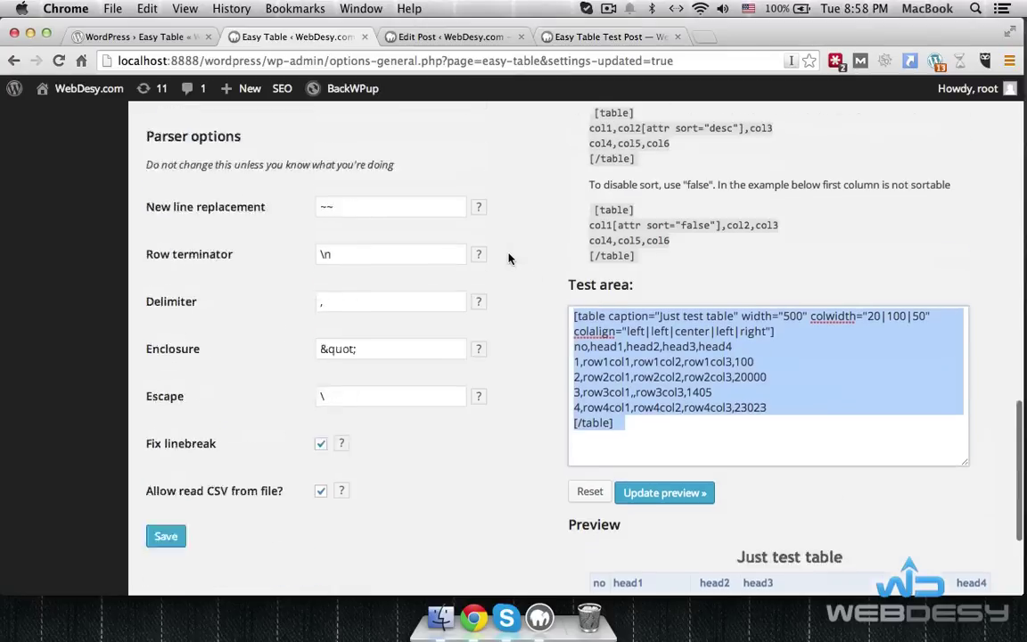
scroll(374, 321, up, 2)
scroll(389, 289, up, 4)
double_click(295, 116)
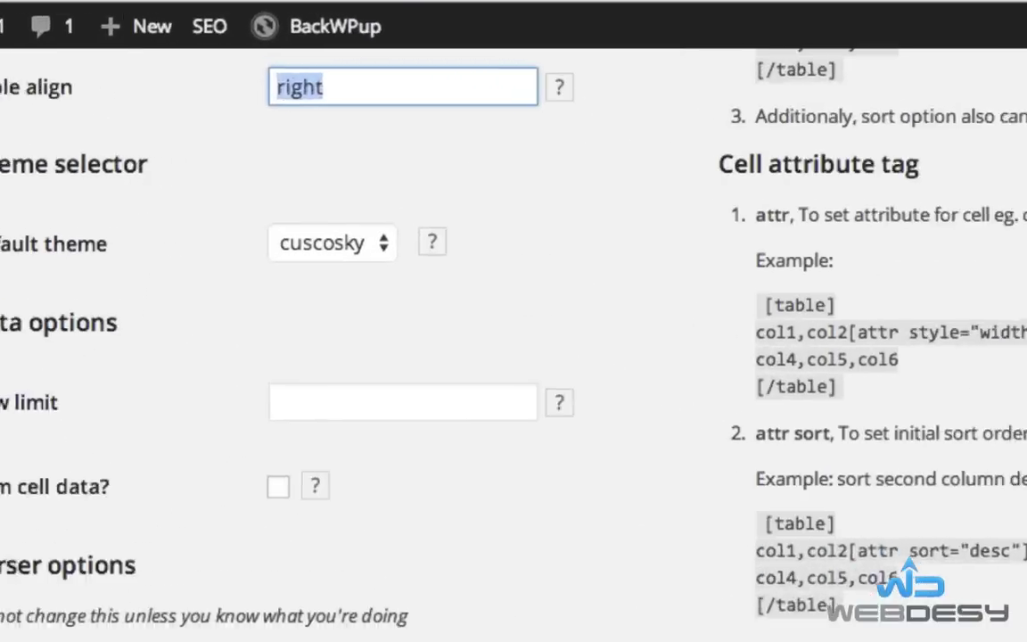
text(left)
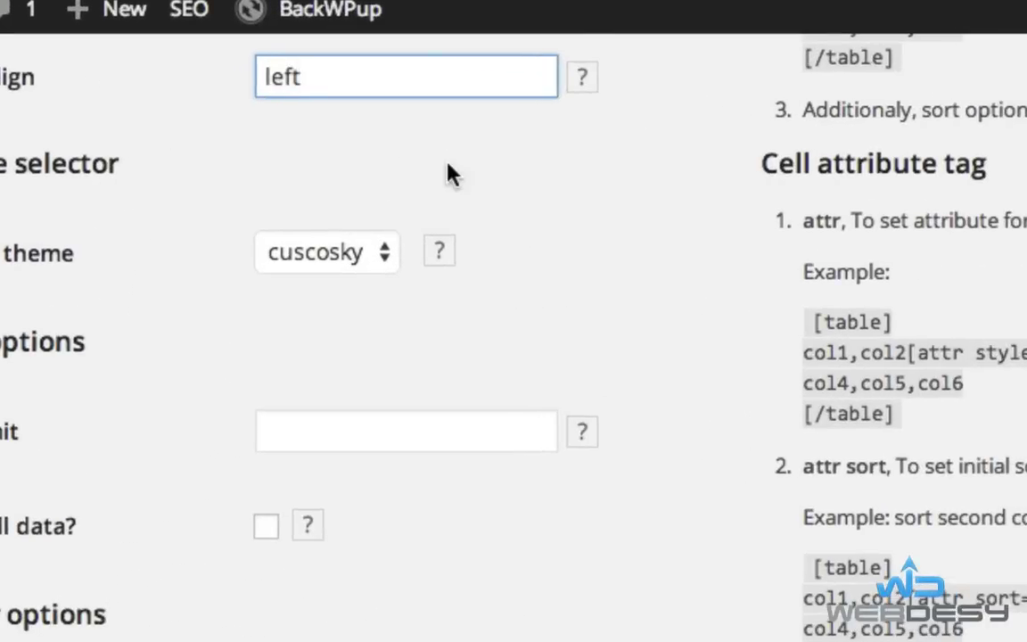
scroll(447, 172, down, 10)
click(115, 482)
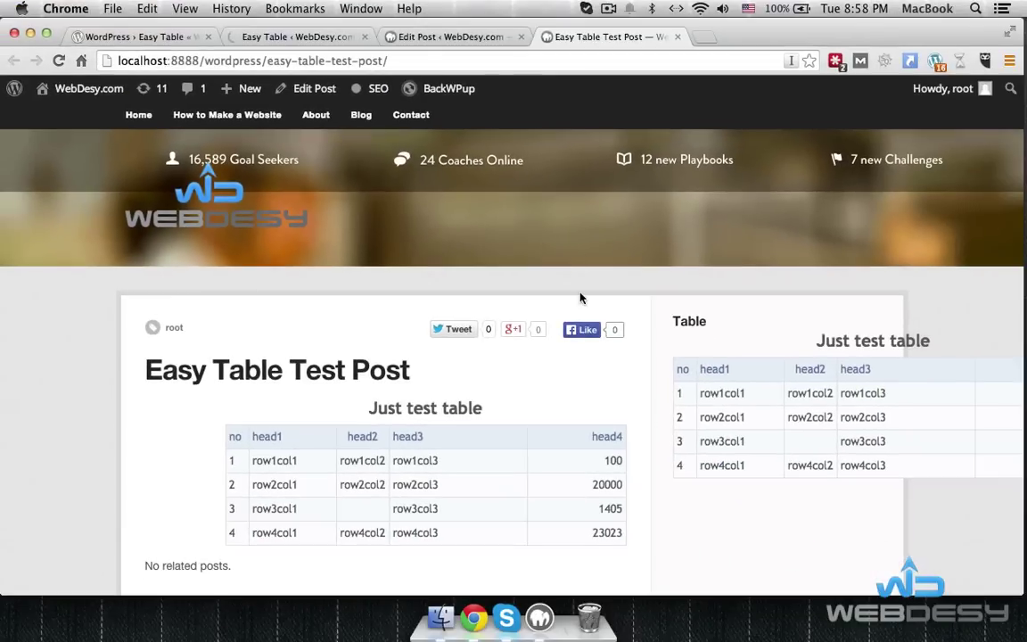
click(57, 60)
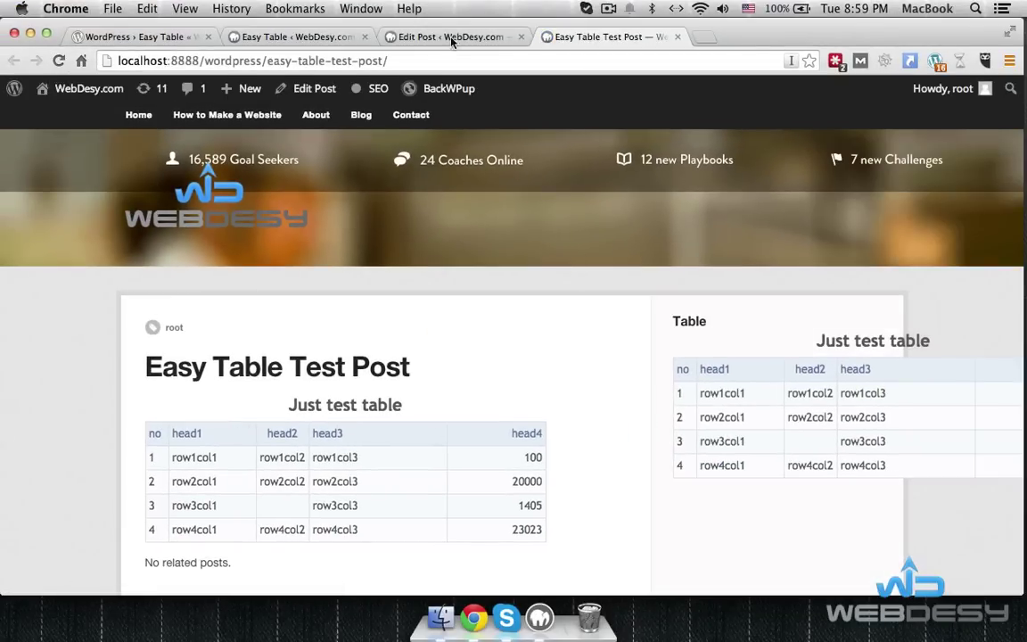
click(419, 37)
Choose 'minimal' as the Default theme and save the Easy Table settings.
click(285, 36)
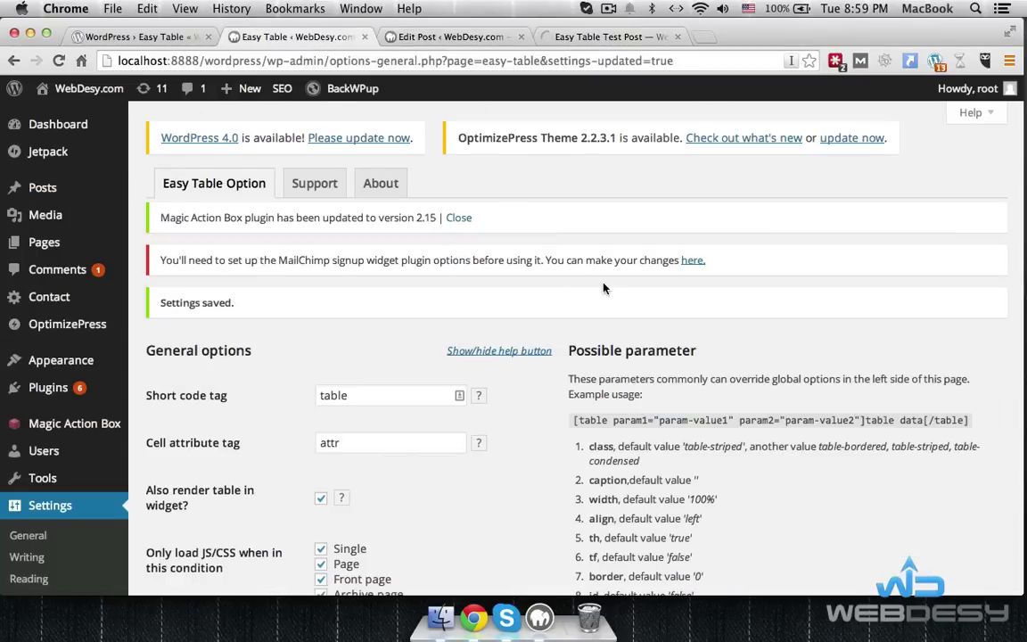
scroll(607, 286, down, 15)
scroll(547, 280, down, 2)
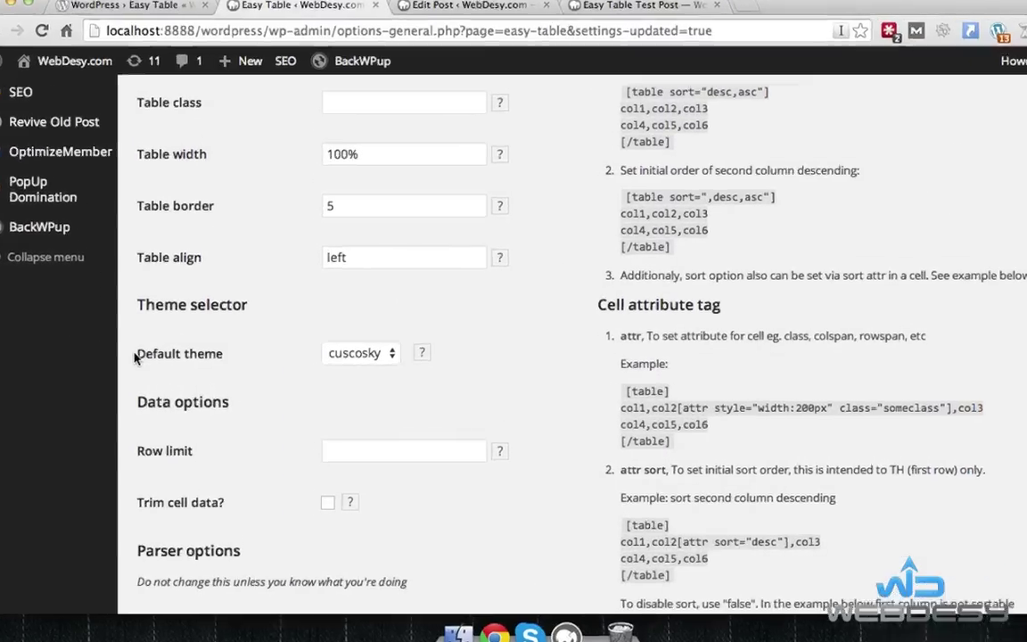
drag(143, 120, 216, 358)
triple_click(192, 326)
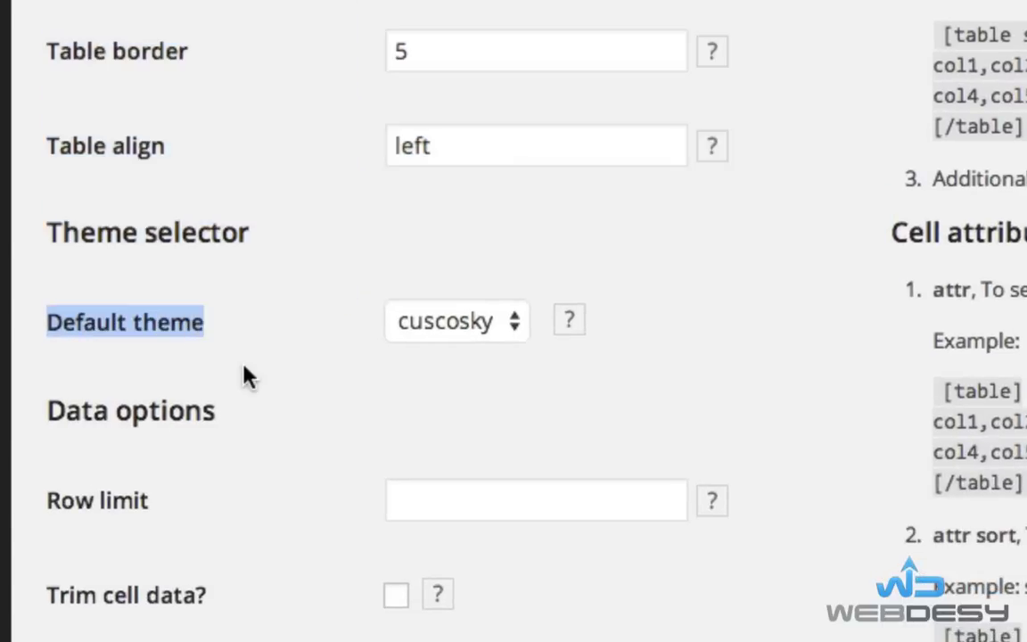
click(453, 328)
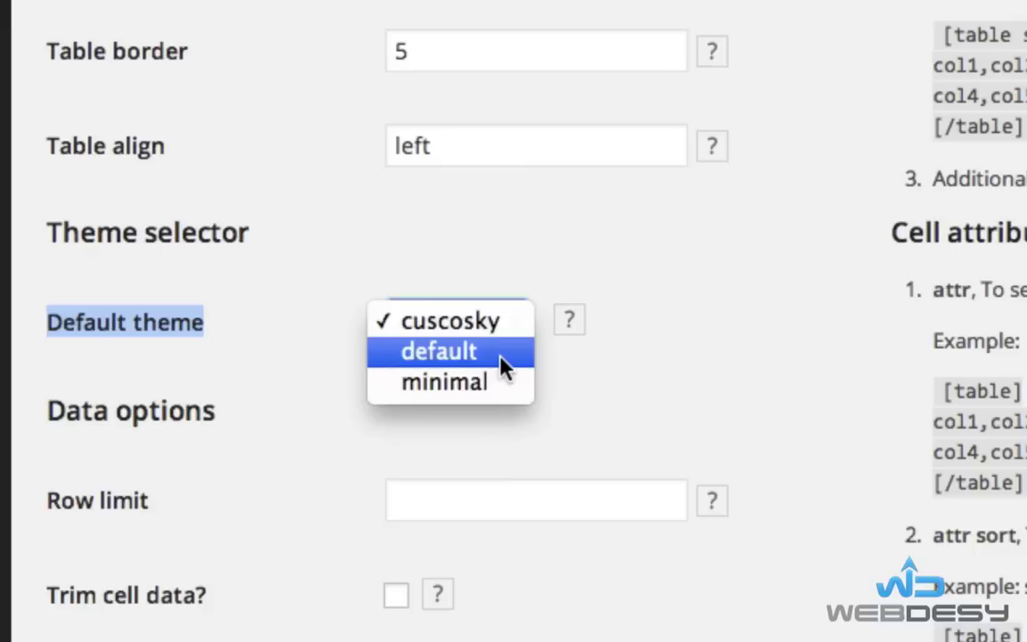
click(502, 385)
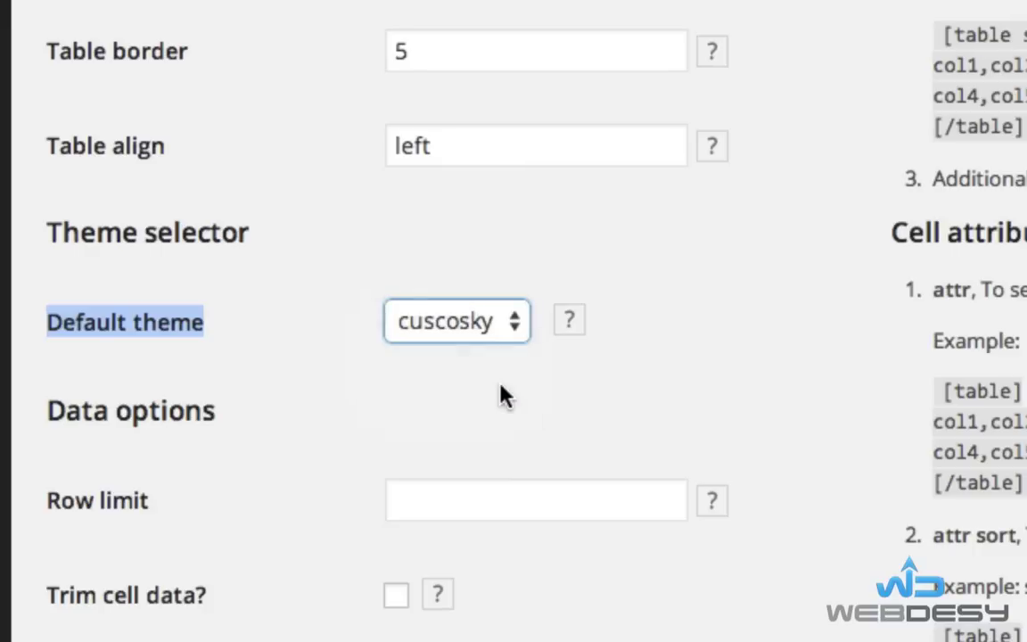
scroll(664, 356, down, 6)
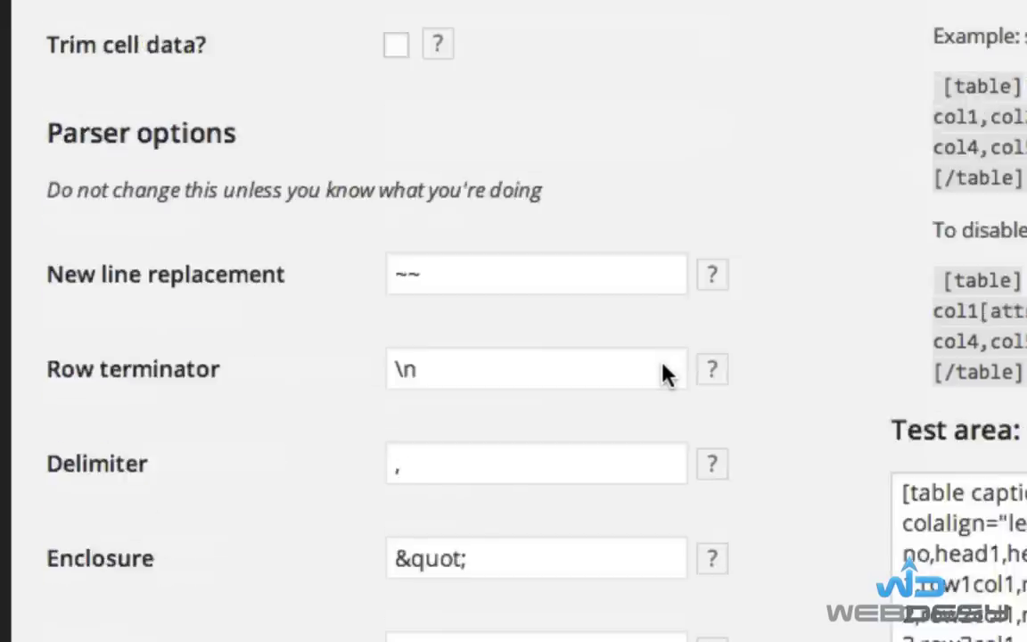
scroll(662, 310, down, 7)
click(116, 303)
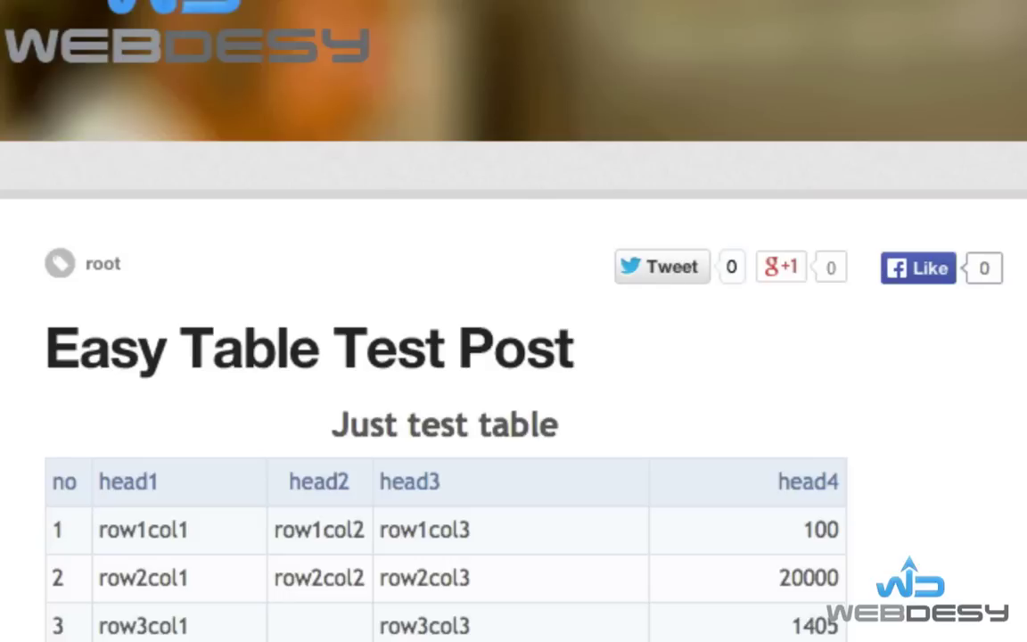
Reload the post to see the minimal-styled table, then review the available themes.
key(F5)
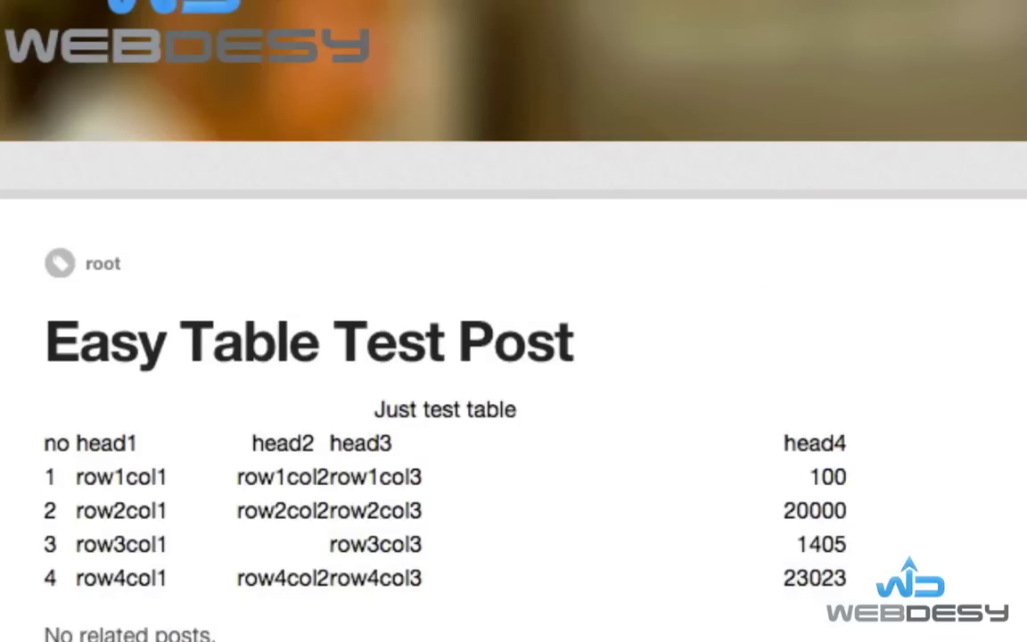
scroll(513, 357, down, 3)
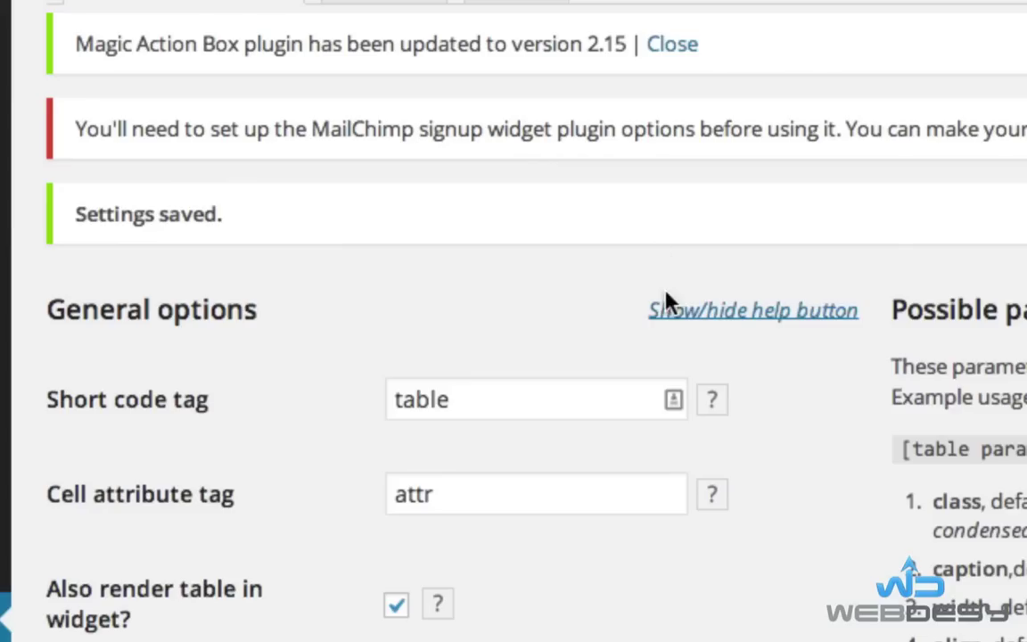
scroll(666, 298, down, 1)
scroll(667, 298, down, 5)
scroll(667, 298, down, 3)
scroll(800, 267, down, 5)
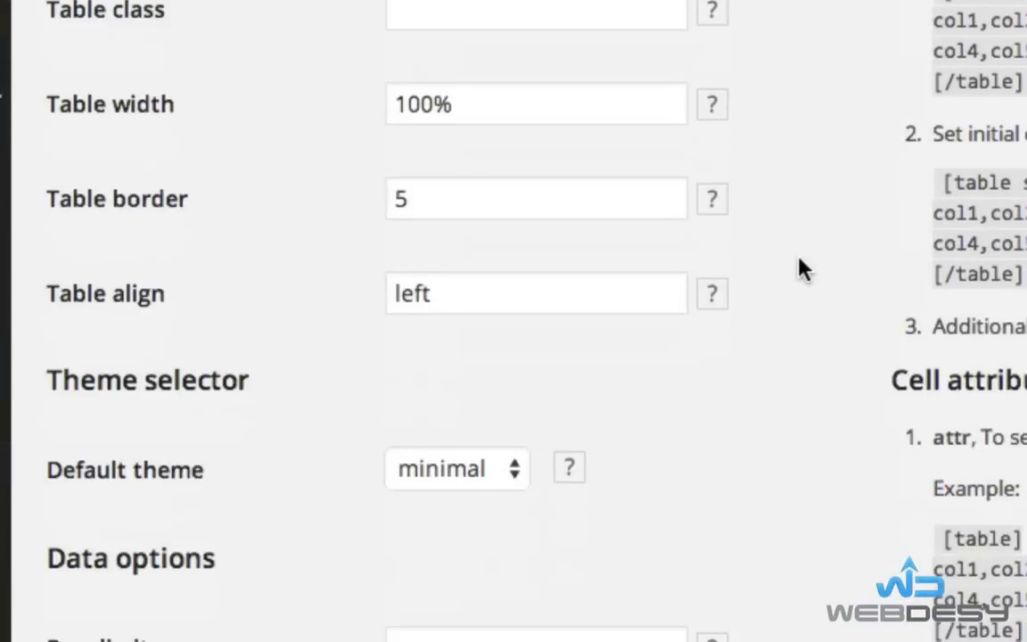
click(470, 467)
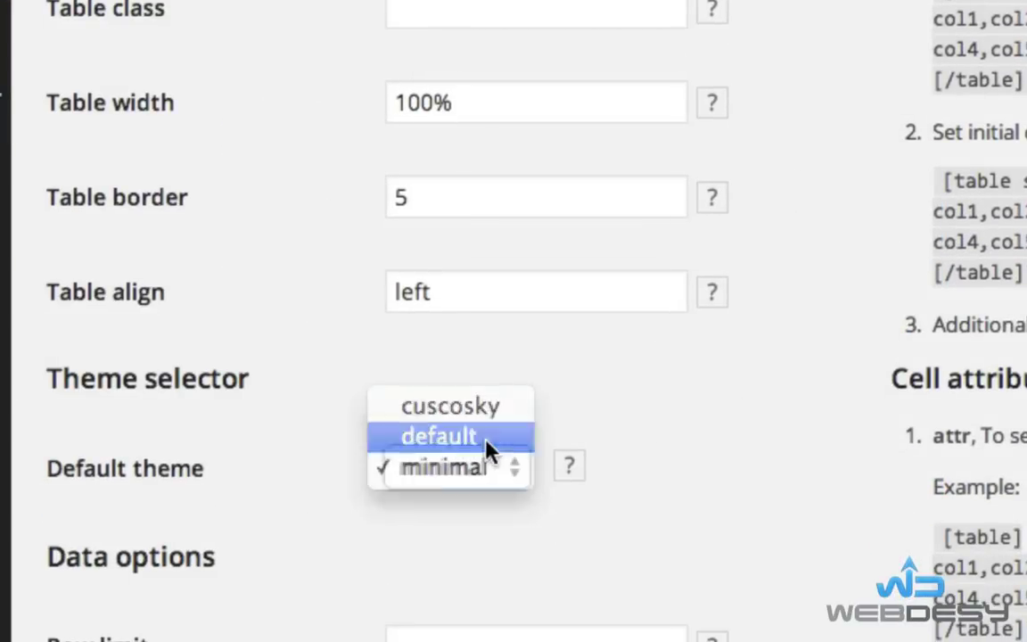
Select 'default' as the theme and review the Parser options through Allow read CSV from file.
click(486, 439)
scroll(780, 401, down, 10)
scroll(824, 242, up, 2)
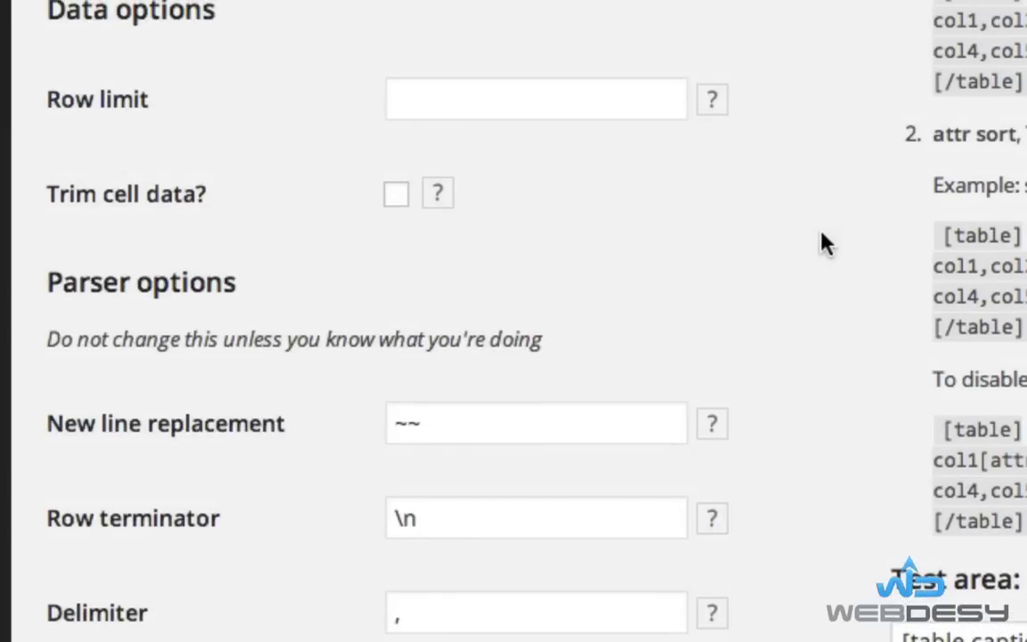
scroll(822, 240, down, 2)
scroll(821, 238, down, 3)
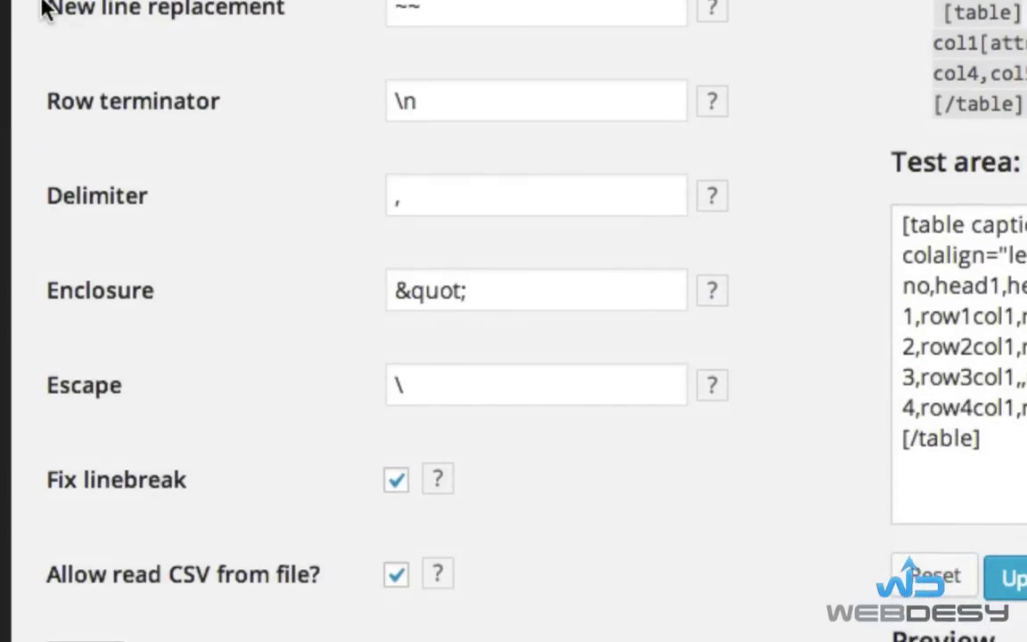
mouse_move(44, 11)
mouse_down()
mouse_move(131, 52)
mouse_move(468, 417)
mouse_move(573, 564)
mouse_move(578, 533)
mouse_up()
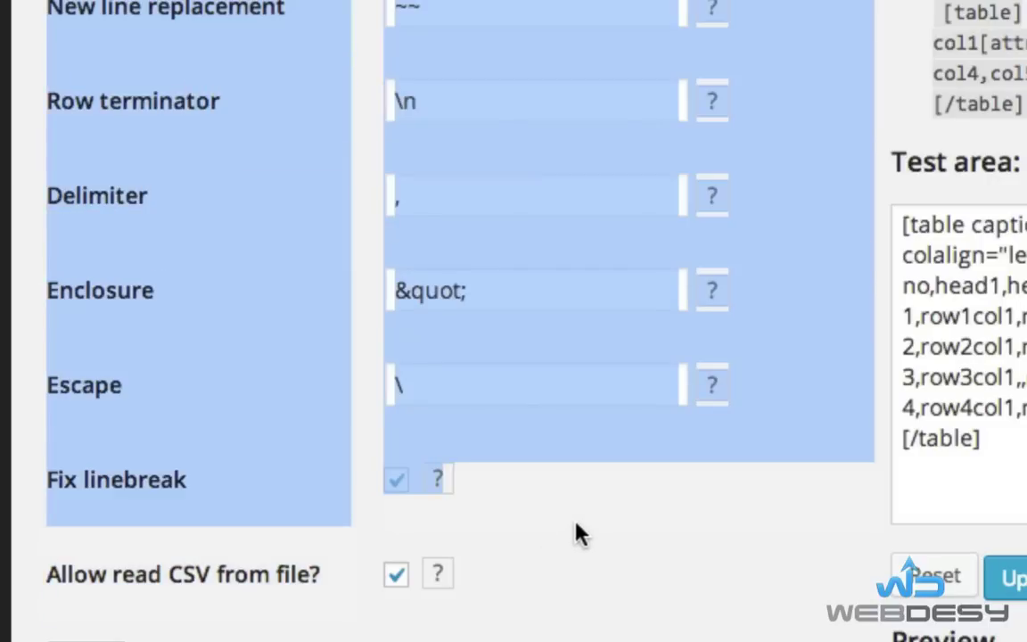
click(738, 194)
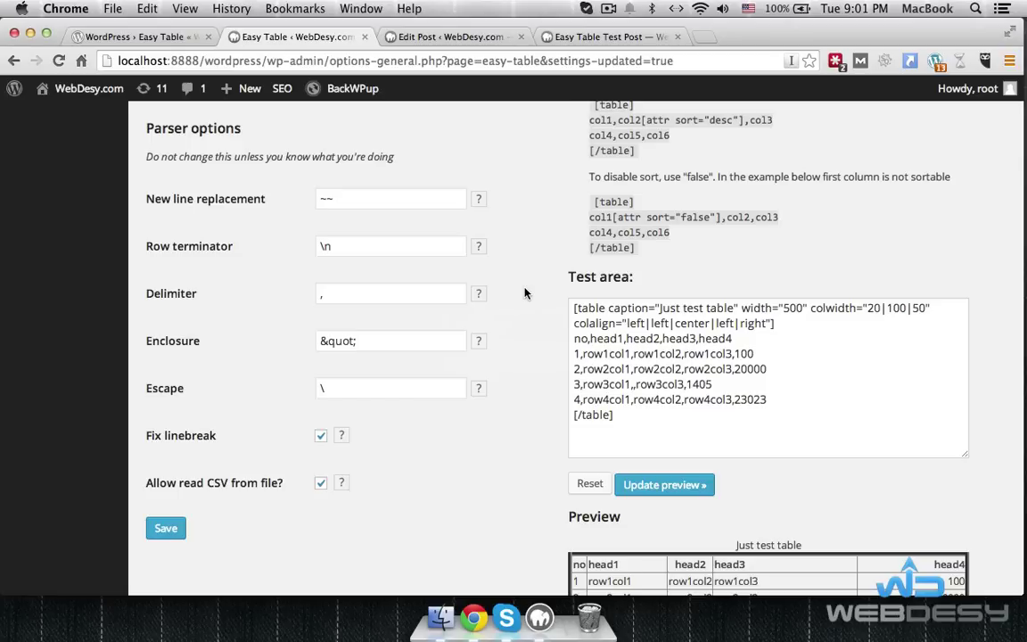
scroll(524, 293, down, 3)
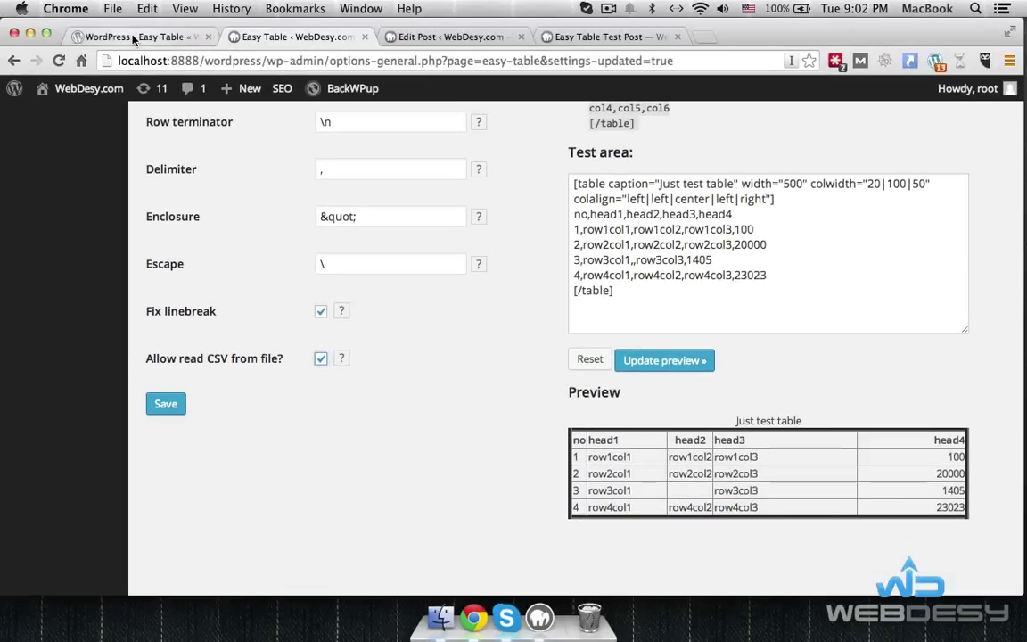
Copy the 'Table from CSV file' shortcode example from the Easy Table WordPress.org page, then return to the admin.
click(134, 38)
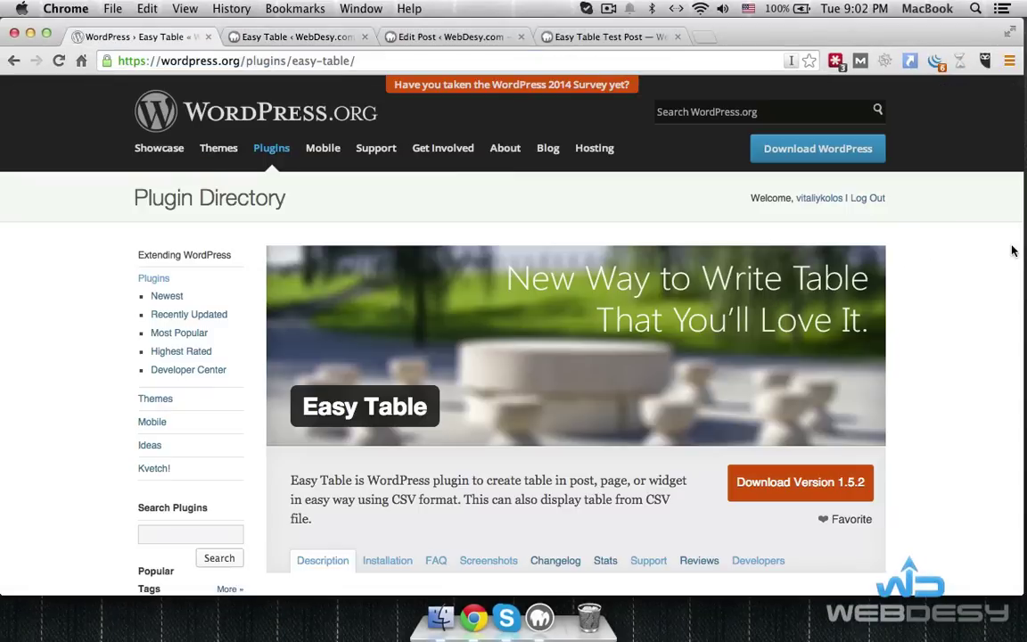
scroll(1001, 292, down, 5)
scroll(1001, 293, down, 15)
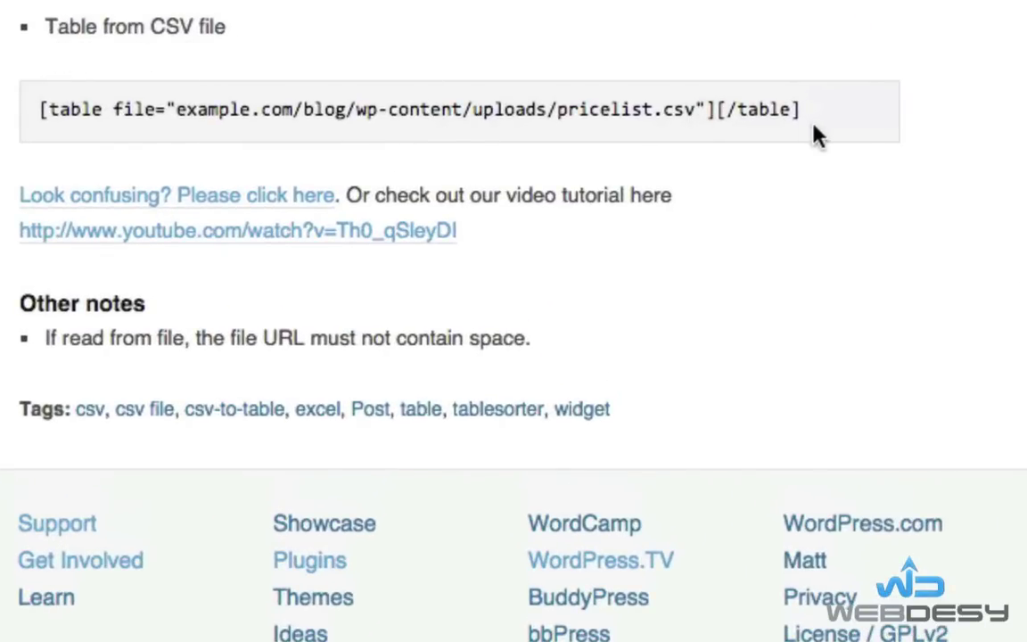
drag(803, 108, 417, 92)
click(143, 146)
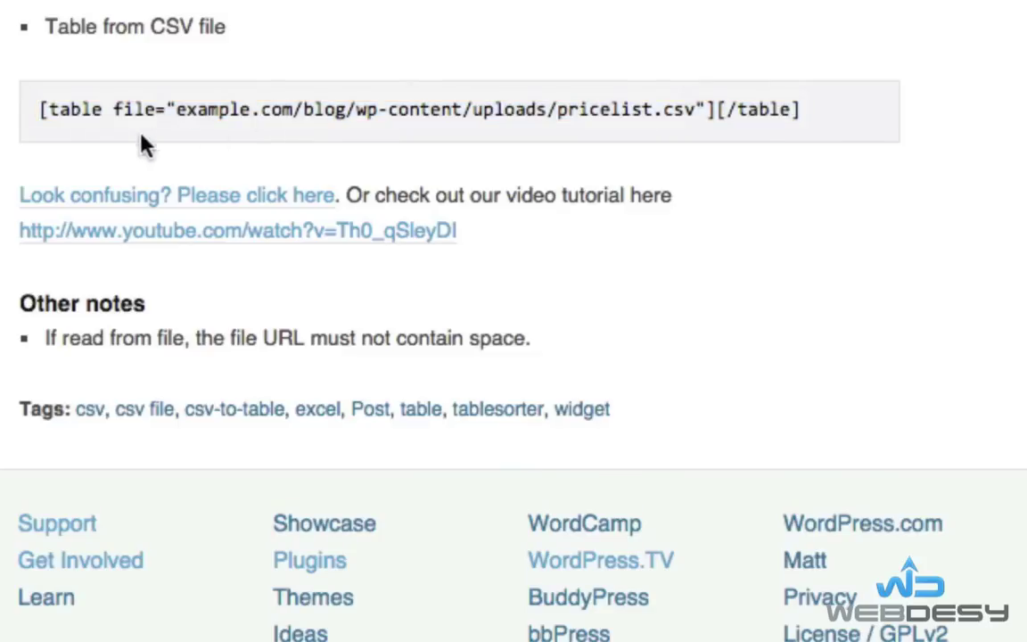
triple_click(41, 120)
key(ctrl+c)
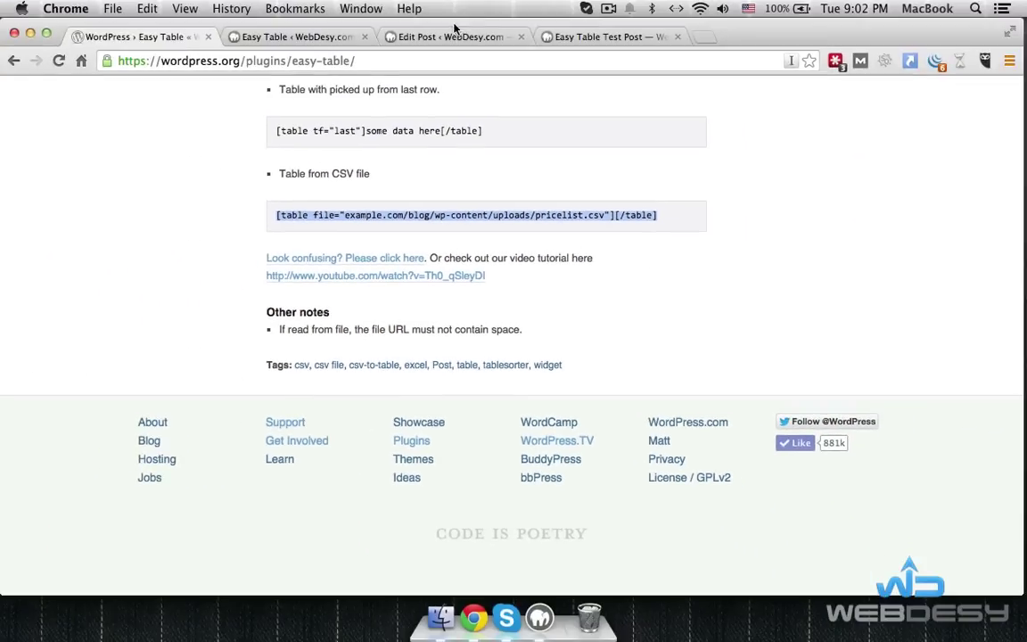
click(446, 36)
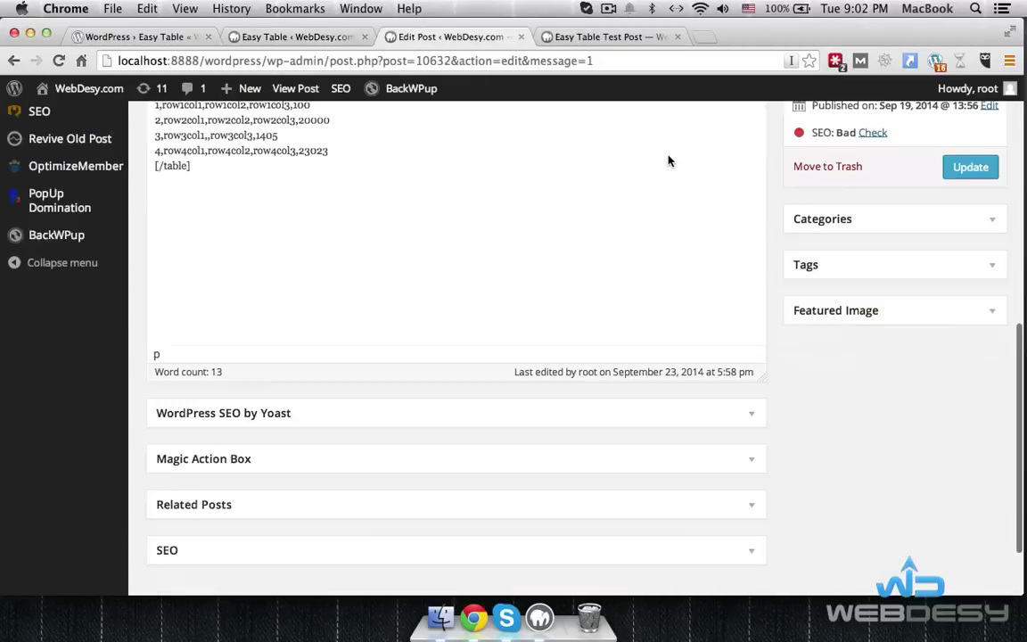
In the Text editor, replace the post's table markup with the pasted pricelist.csv uploads shortcode.
scroll(669, 161, up, 5)
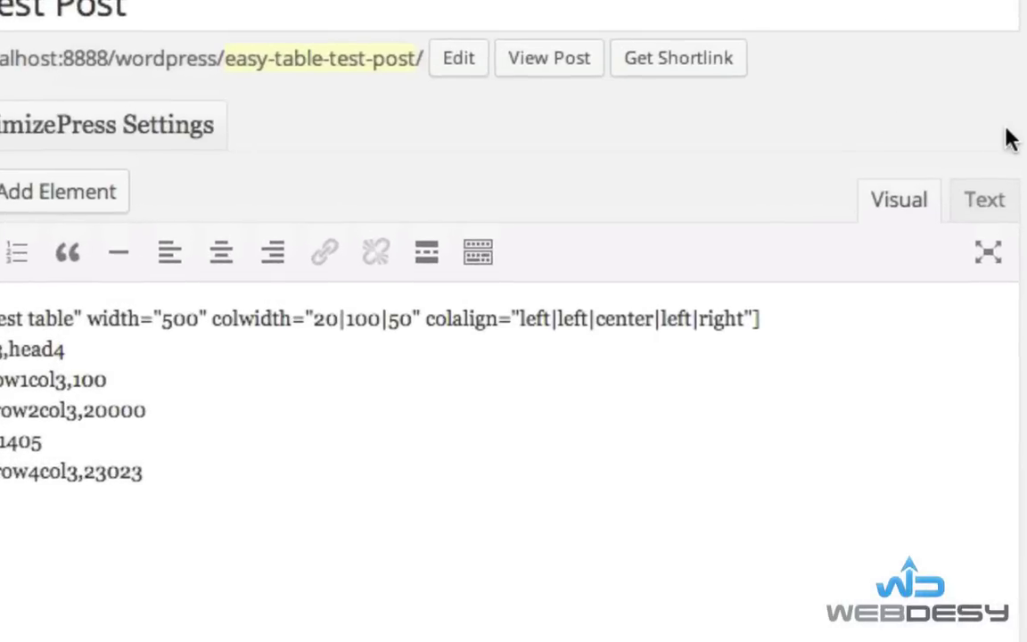
click(985, 202)
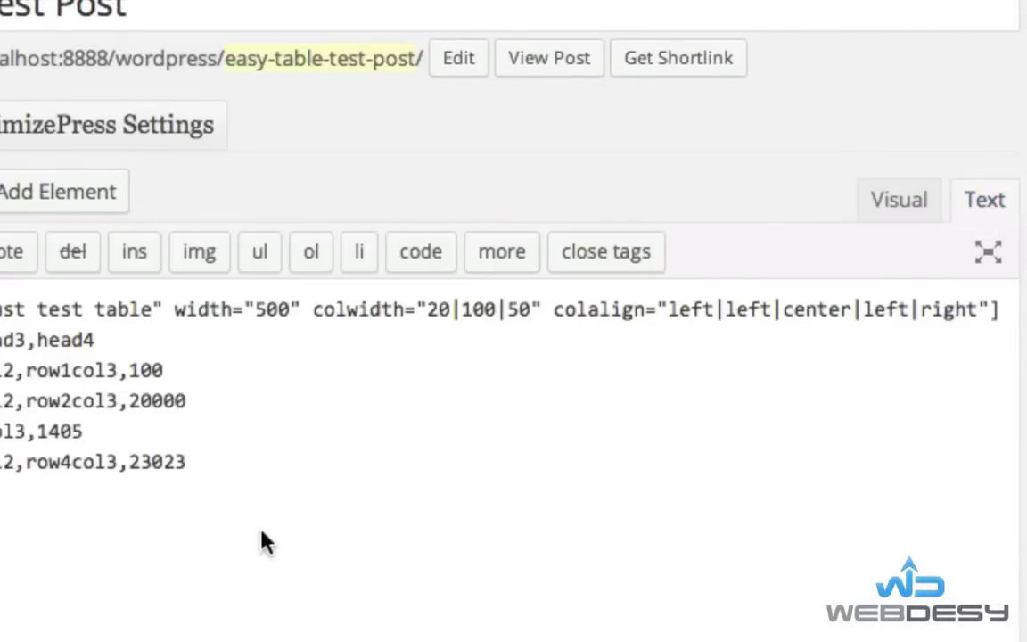
key(ctrl+a)
key(ctrl+v)
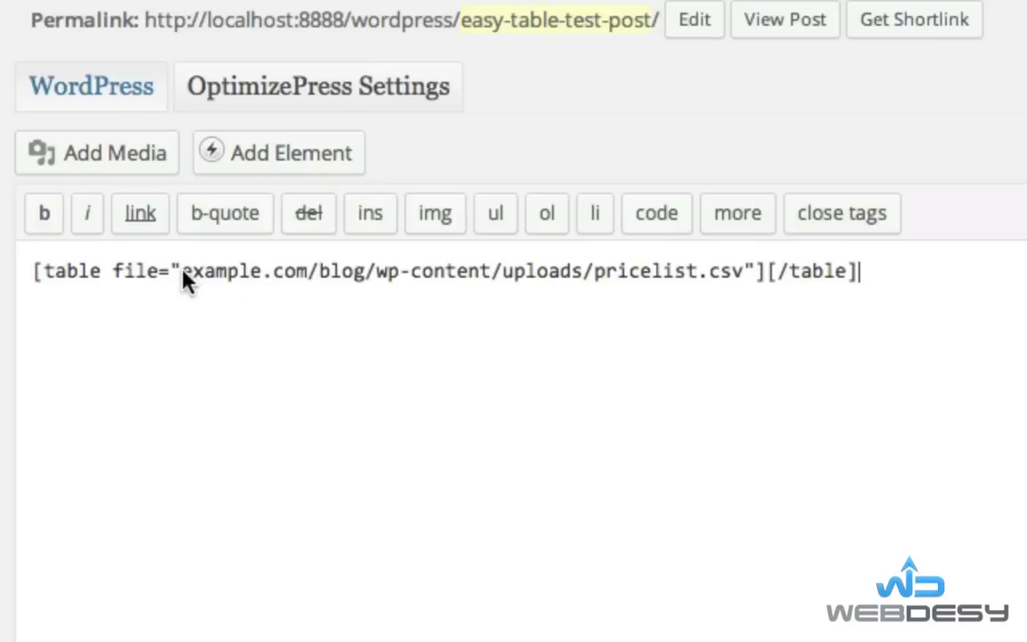
drag(181, 271, 724, 279)
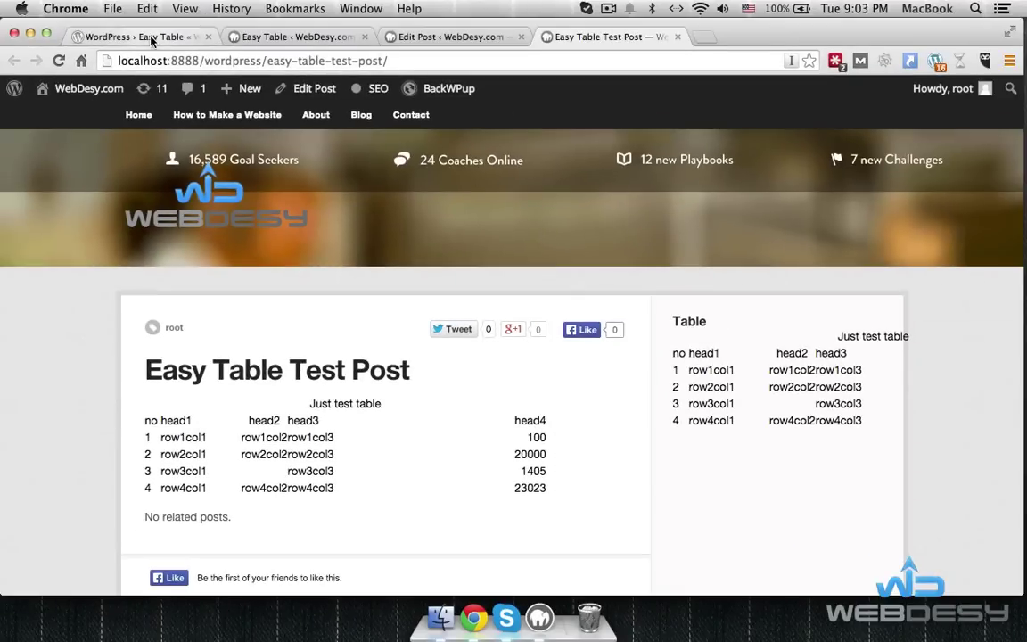
click(134, 35)
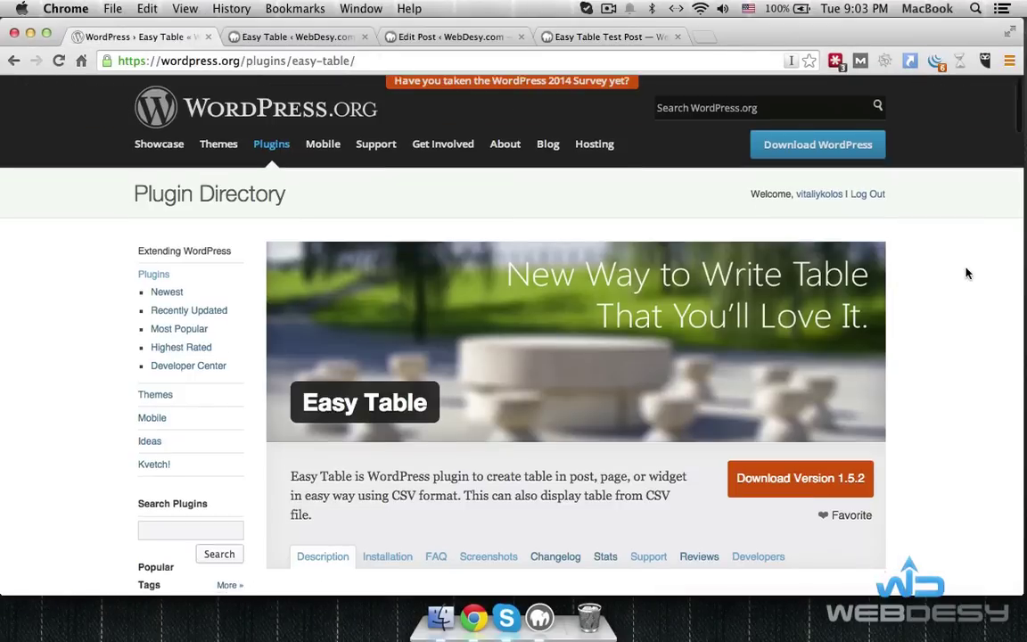
Scroll through the Easy Table shortcode usage examples on the WordPress.org plugin page.
scroll(963, 267, down, 10)
scroll(967, 273, down, 5)
scroll(968, 273, down, 4)
scroll(967, 272, down, 4)
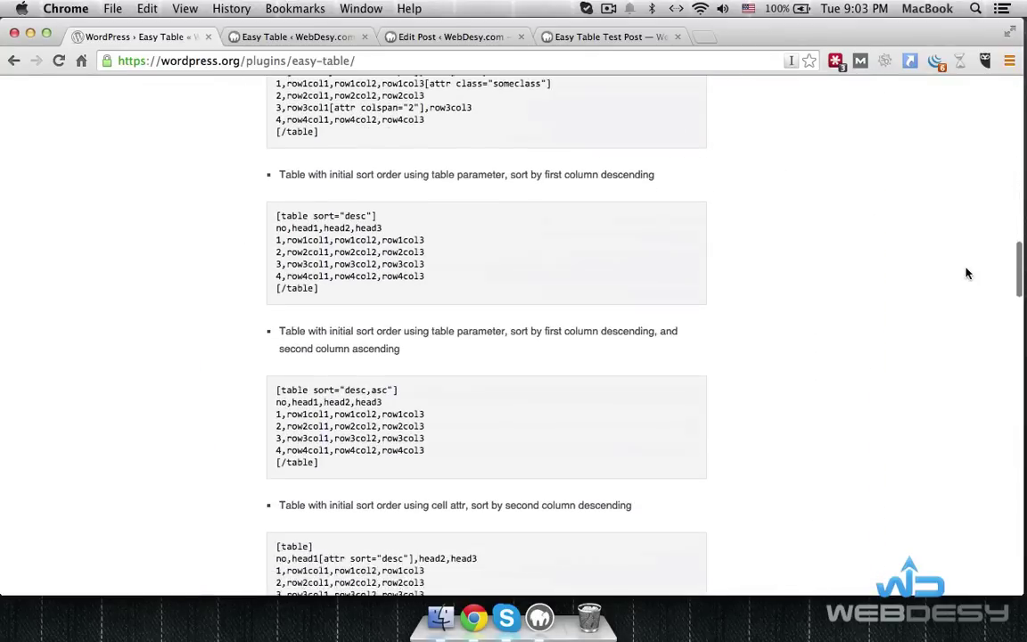
scroll(967, 273, down, 3)
scroll(971, 273, down, 2)
scroll(971, 274, down, 4)
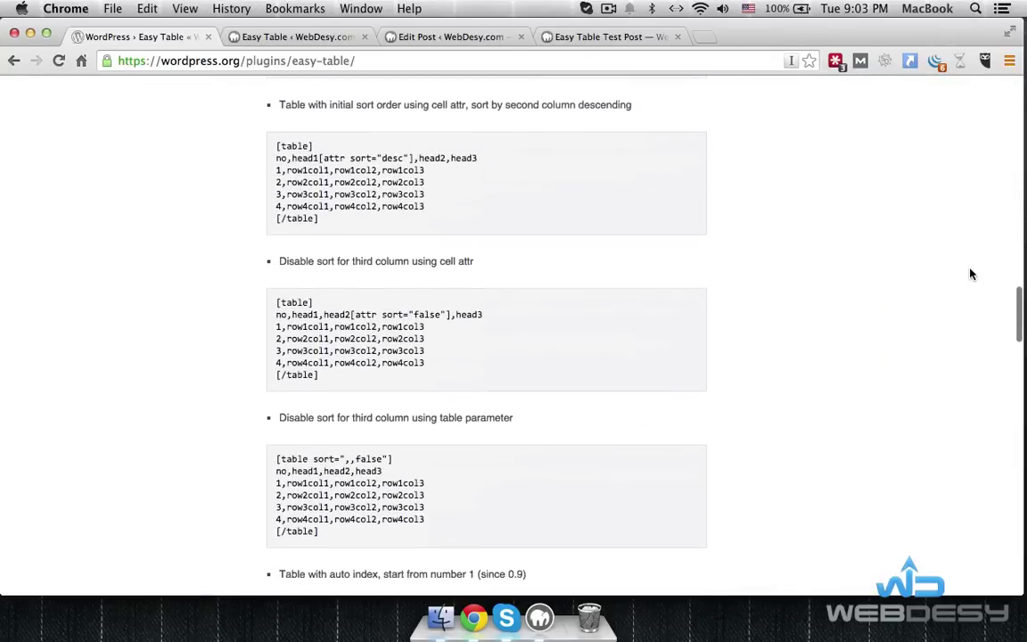
scroll(971, 274, down, 6)
scroll(971, 274, down, 8)
scroll(971, 274, down, 2)
scroll(971, 274, down, 5)
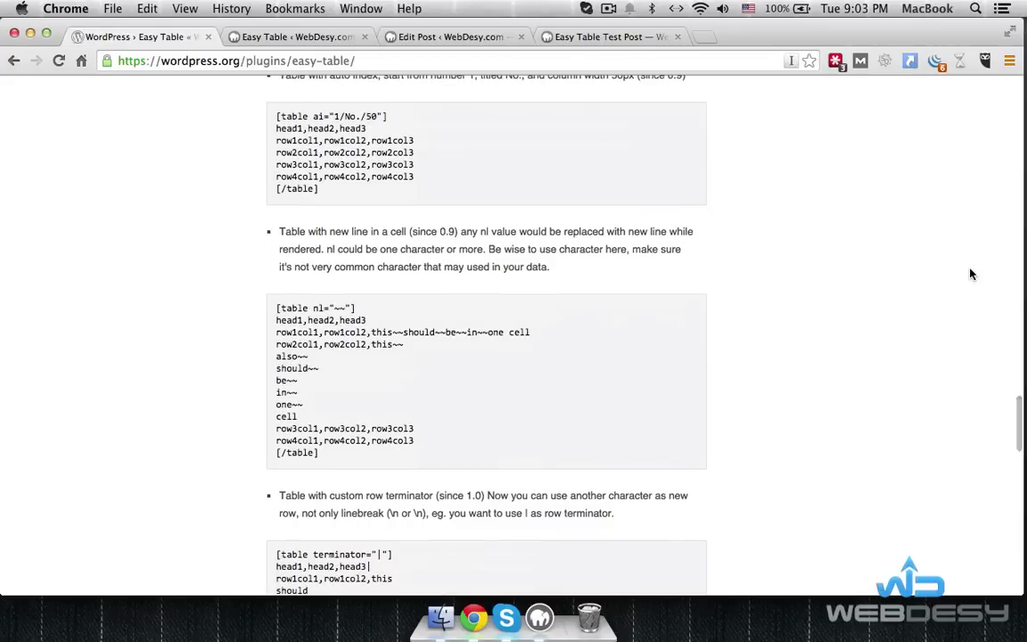
scroll(971, 273, down, 2)
scroll(971, 274, down, 8)
scroll(972, 273, down, 1)
scroll(972, 273, down, 5)
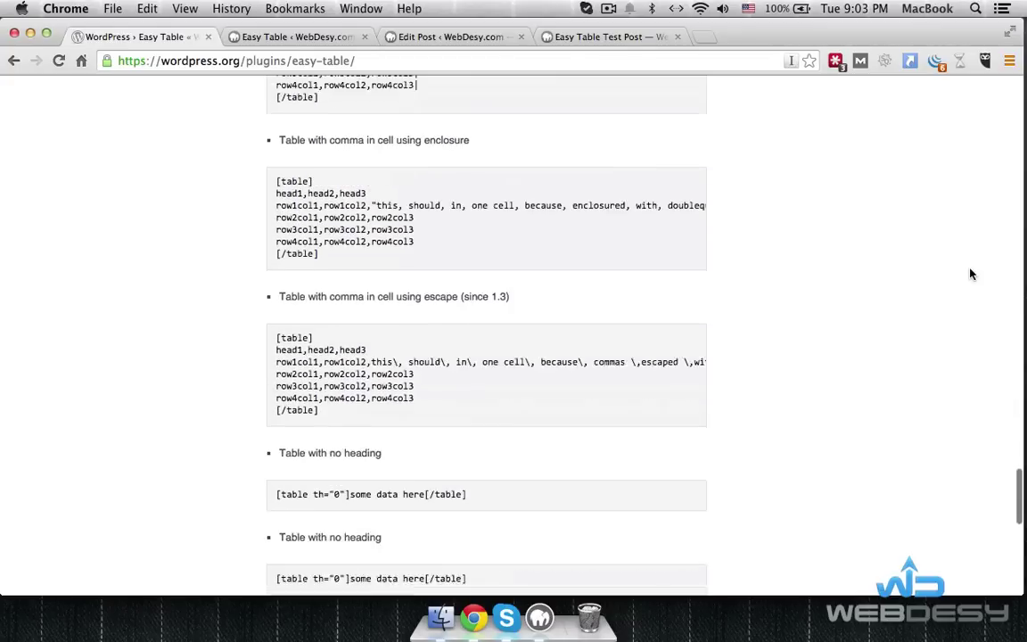
scroll(972, 274, up, 8)
scroll(974, 250, left, 5)
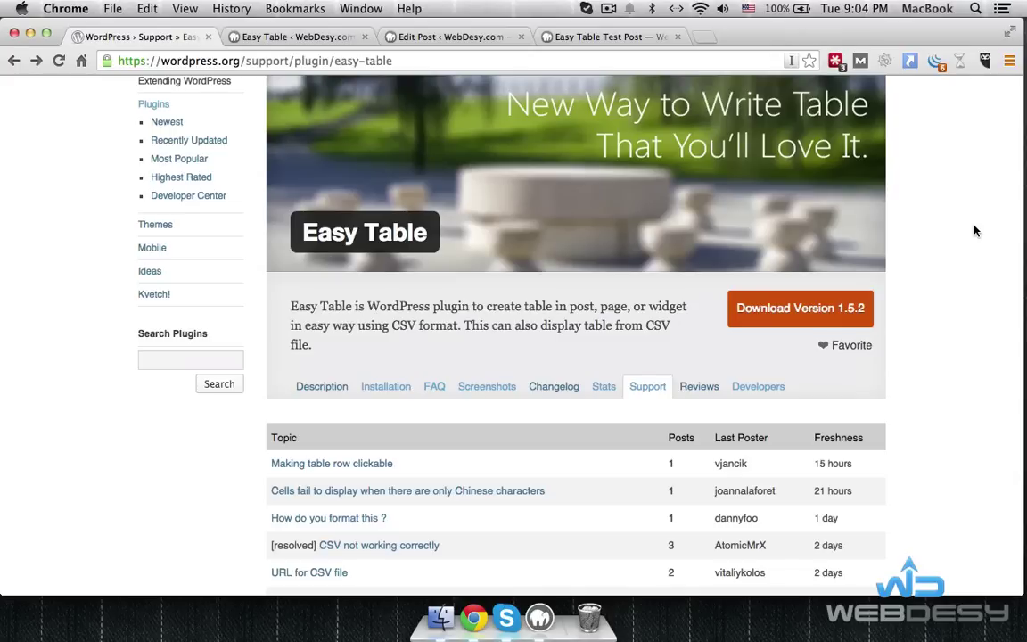